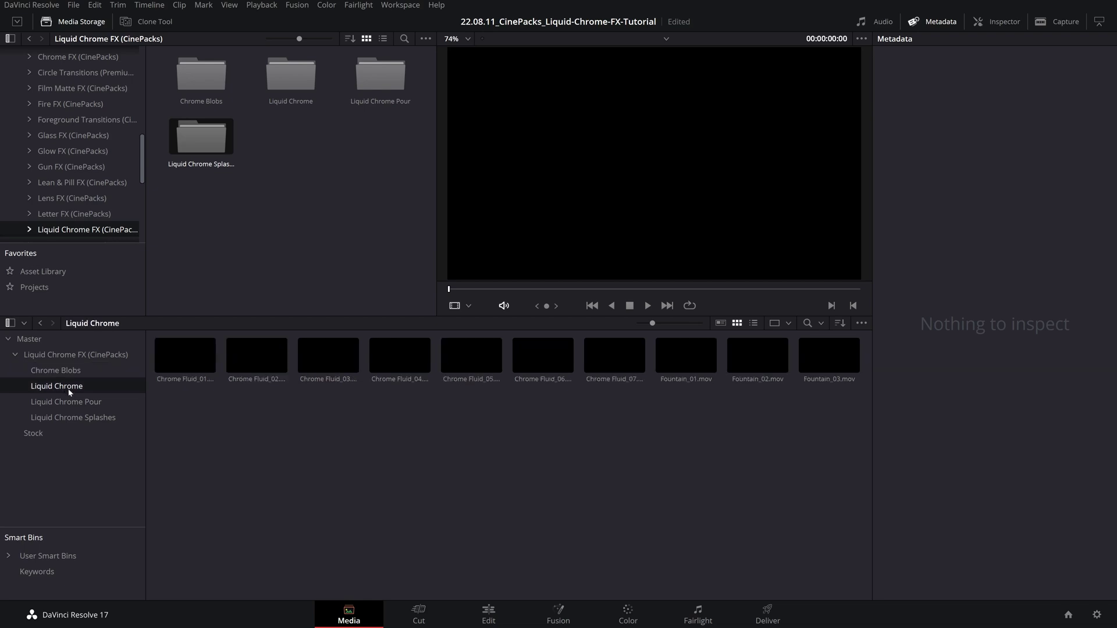
Step: Preview Splash_08.mov and Splash_04.mov from the Liquid Chrome Splashes bin on the Edit page
left_click(69, 402)
left_click(68, 418)
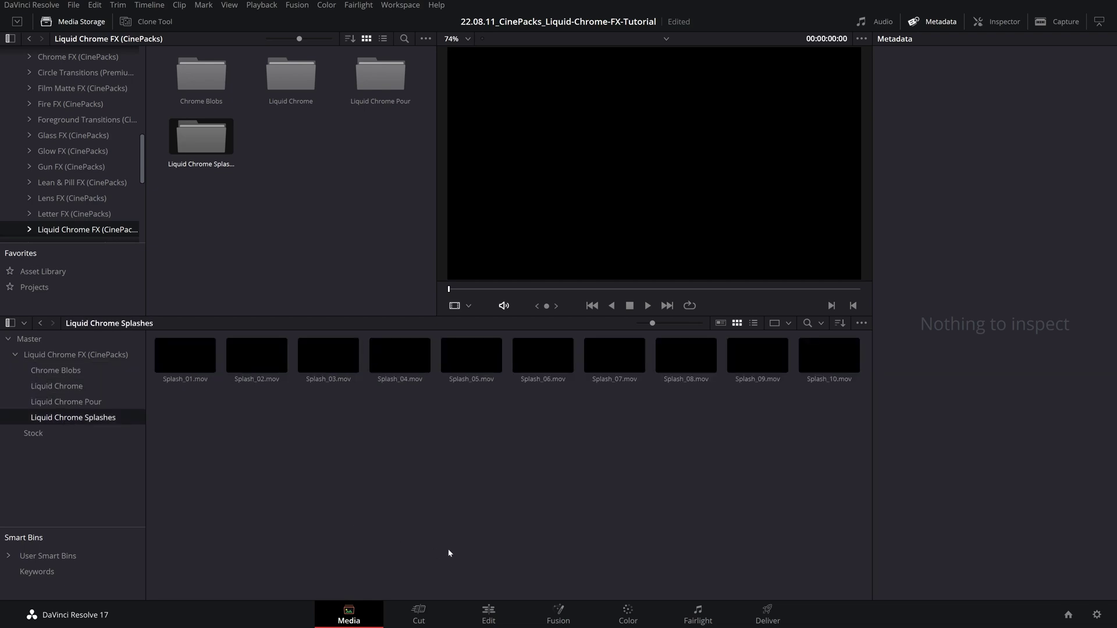
left_click(492, 620)
left_click(237, 178)
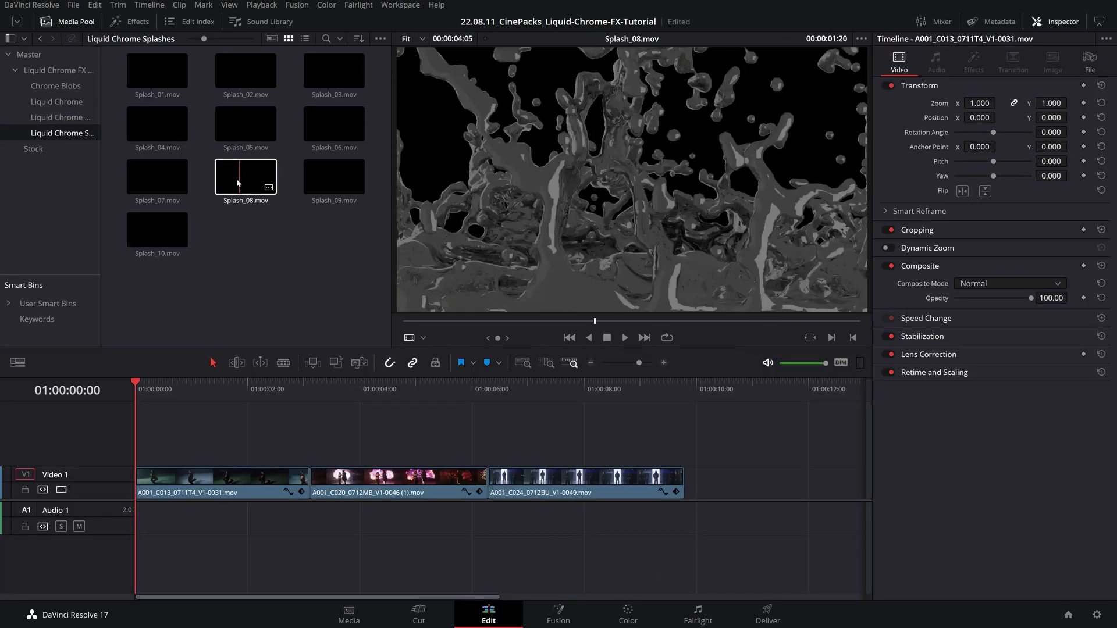
left_click(237, 178)
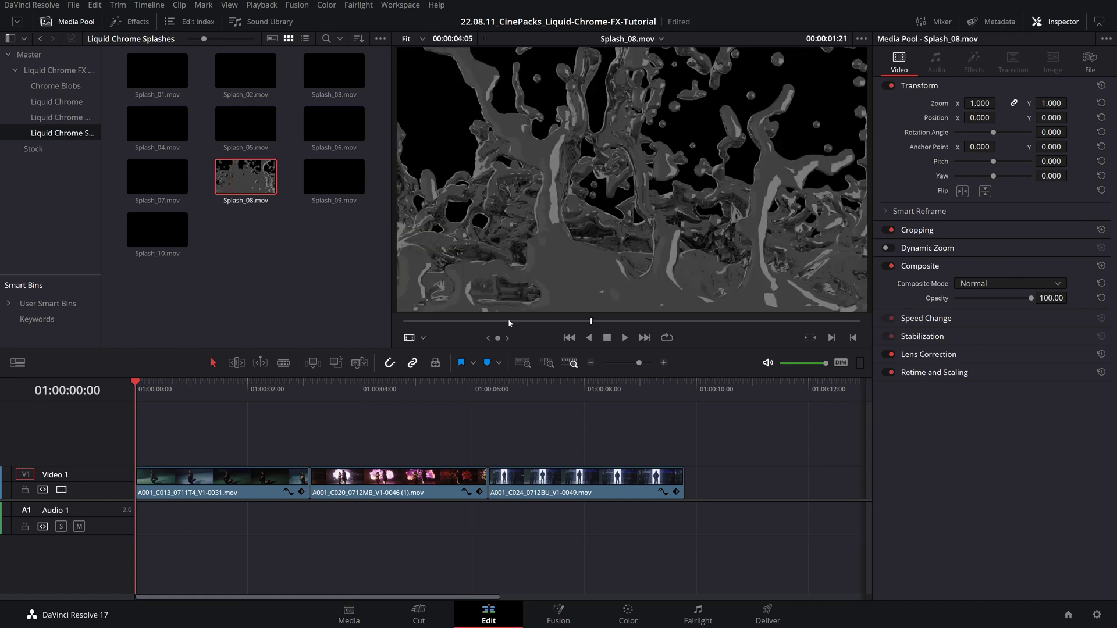
left_click_drag(508, 324, 484, 329)
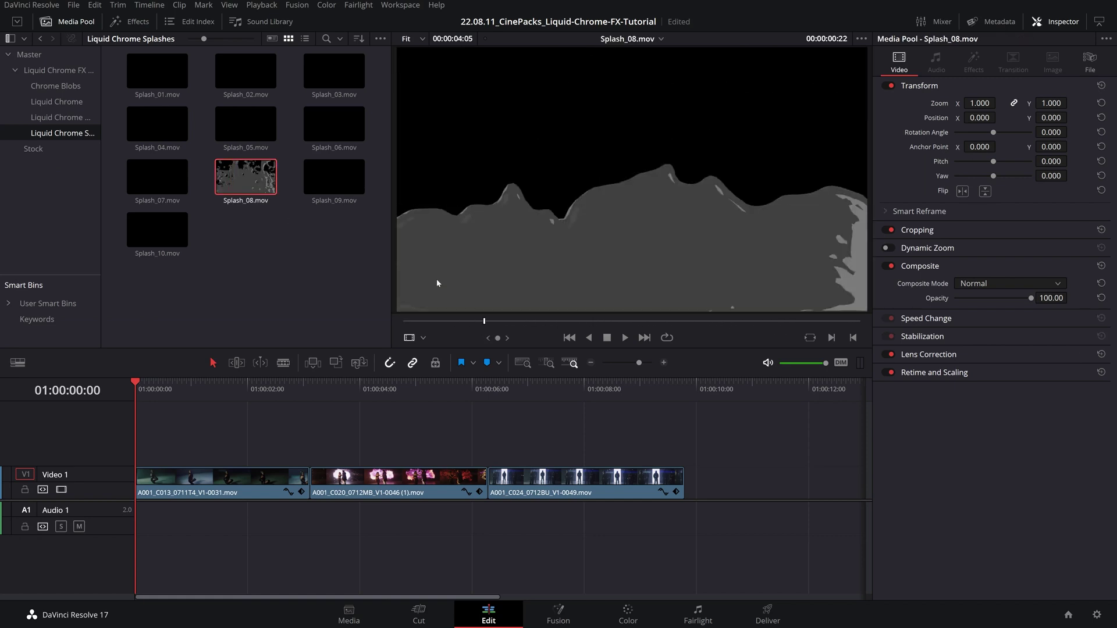
left_click(145, 128)
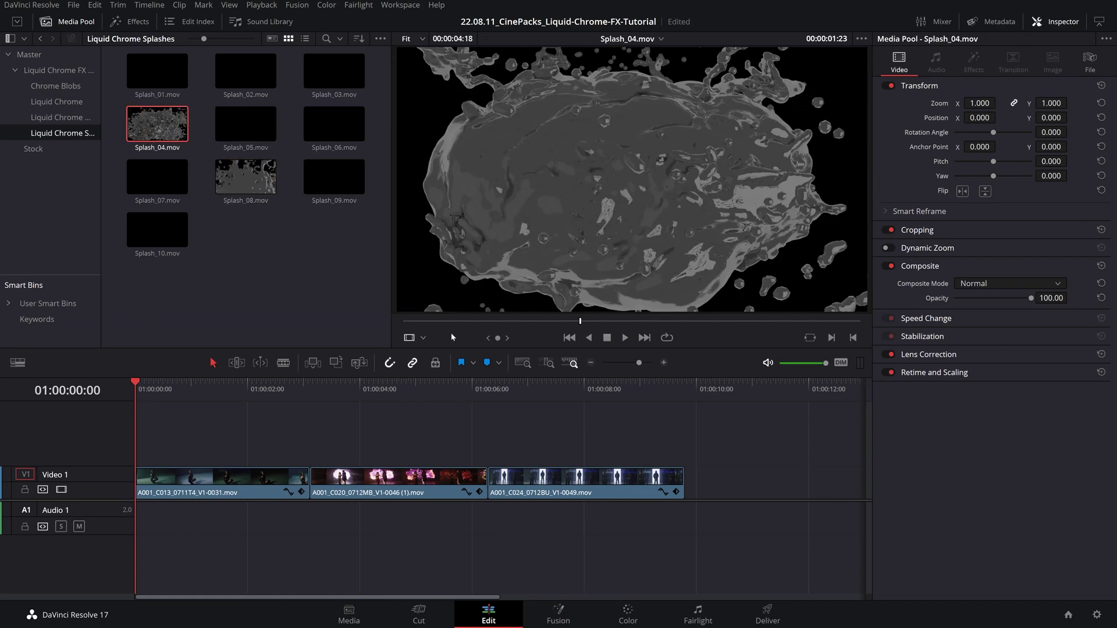
left_click_drag(454, 323, 753, 321)
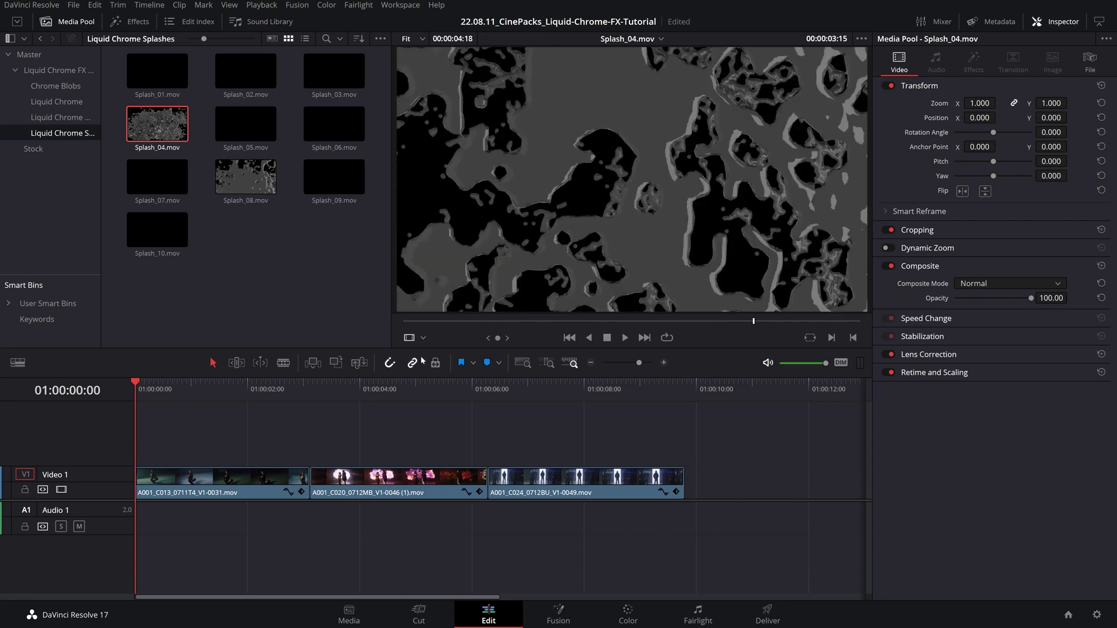
Step: Preview Liquid Spiral.mov from the Liquid Chrome Pour bin by scrubbing through it
left_click_drag(195, 389, 129, 399)
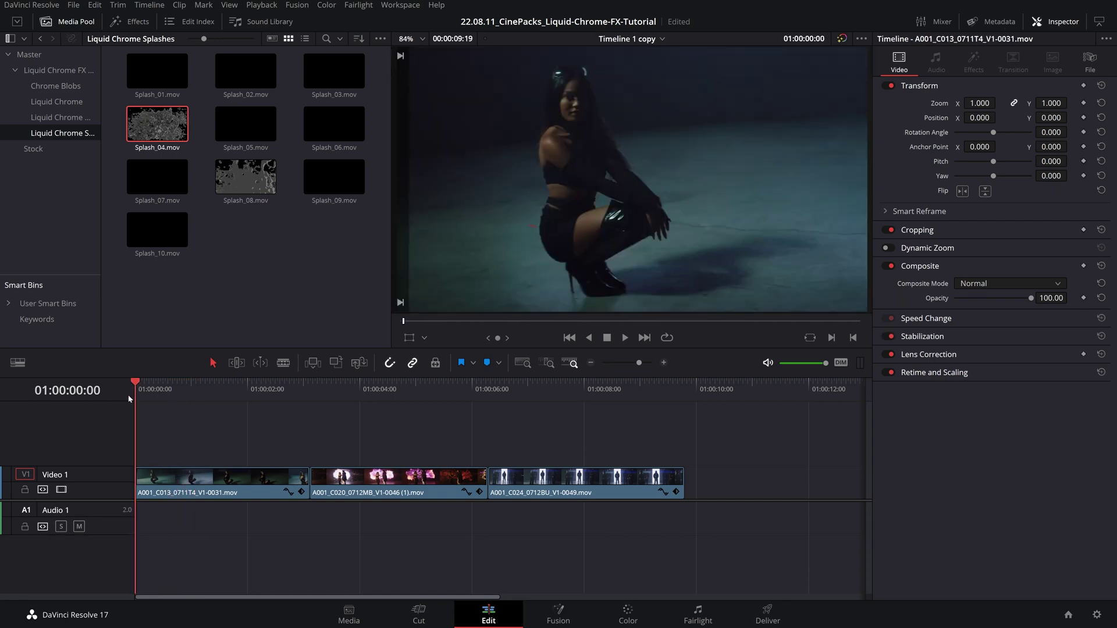
left_click(111, 81)
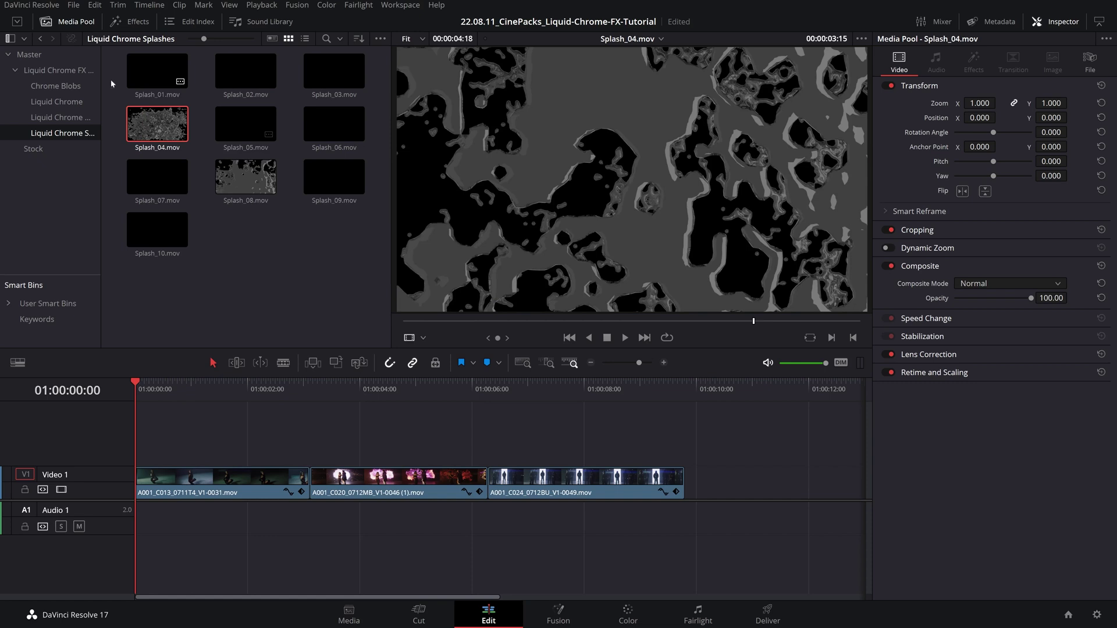
left_click(75, 119)
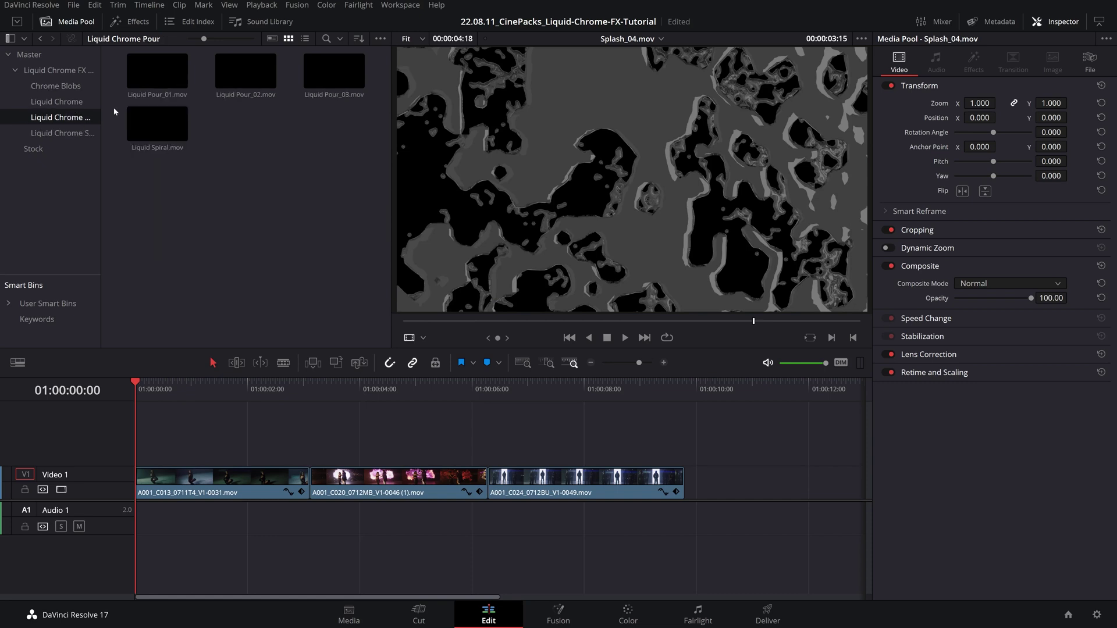
left_click(157, 123)
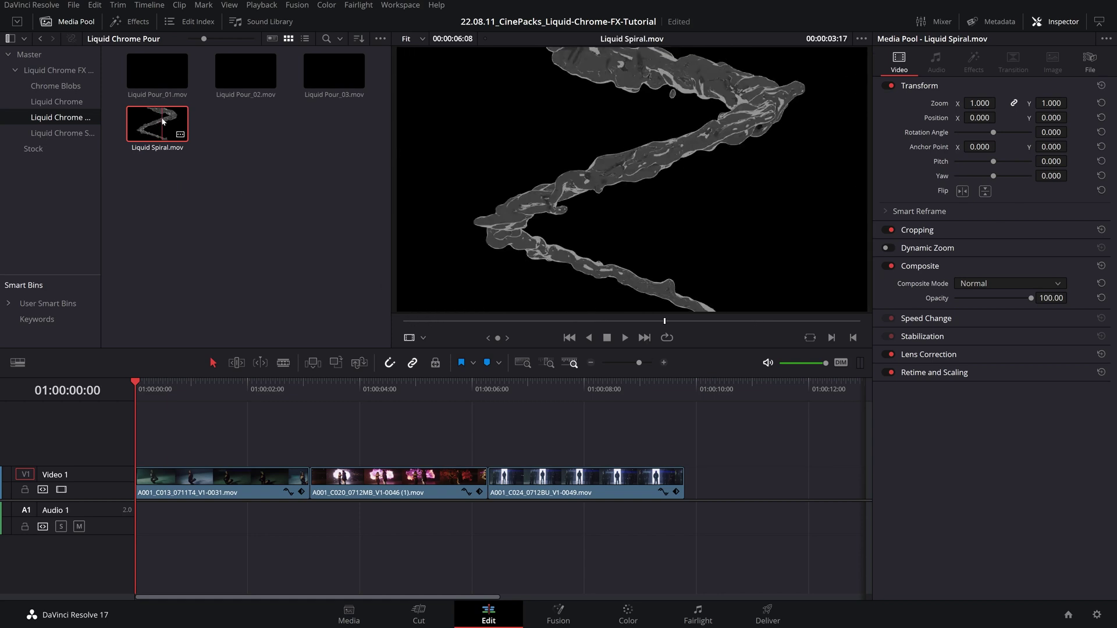
left_click_drag(418, 321, 733, 300)
Step: Select the first timeline clip, park the playhead partway through it, and open it in Fusion
left_click(186, 488)
left_click_drag(161, 395, 221, 412)
left_click(578, 615)
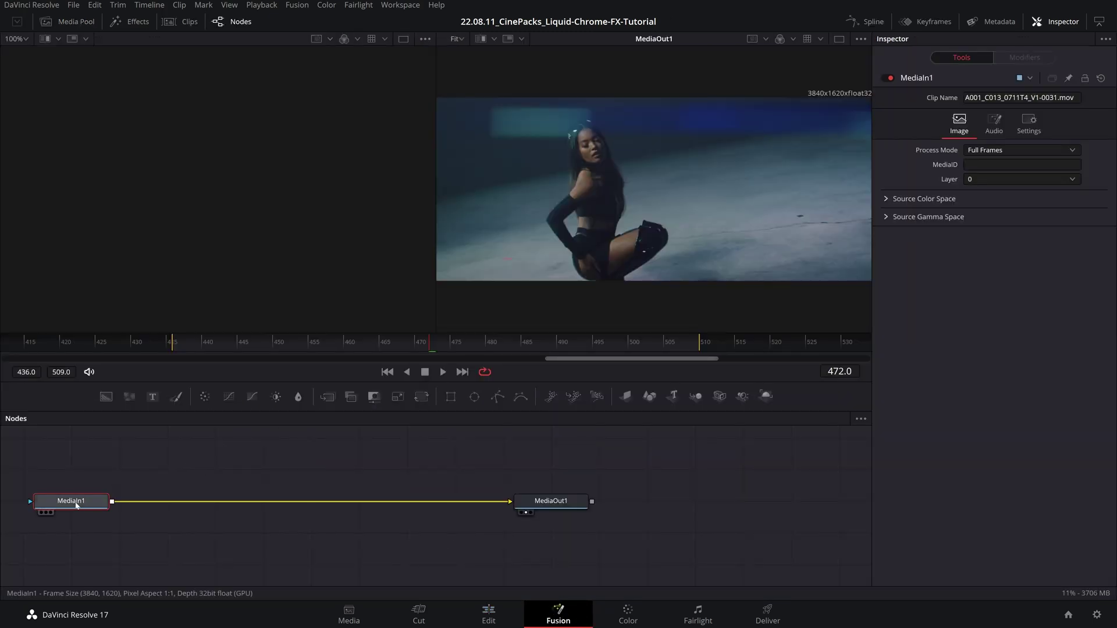
Step: Merge Liquid Spiral.mov over MediaIn1 in the node graph and space out the two media nodes around the Merge
left_click_drag(81, 501, 220, 534)
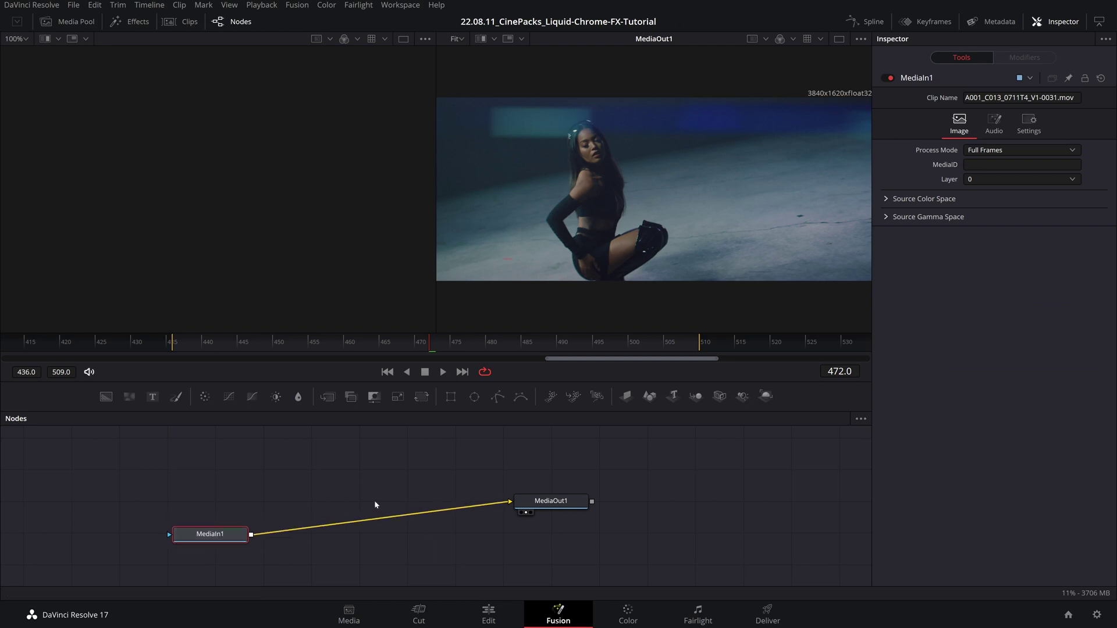
left_click(44, 21)
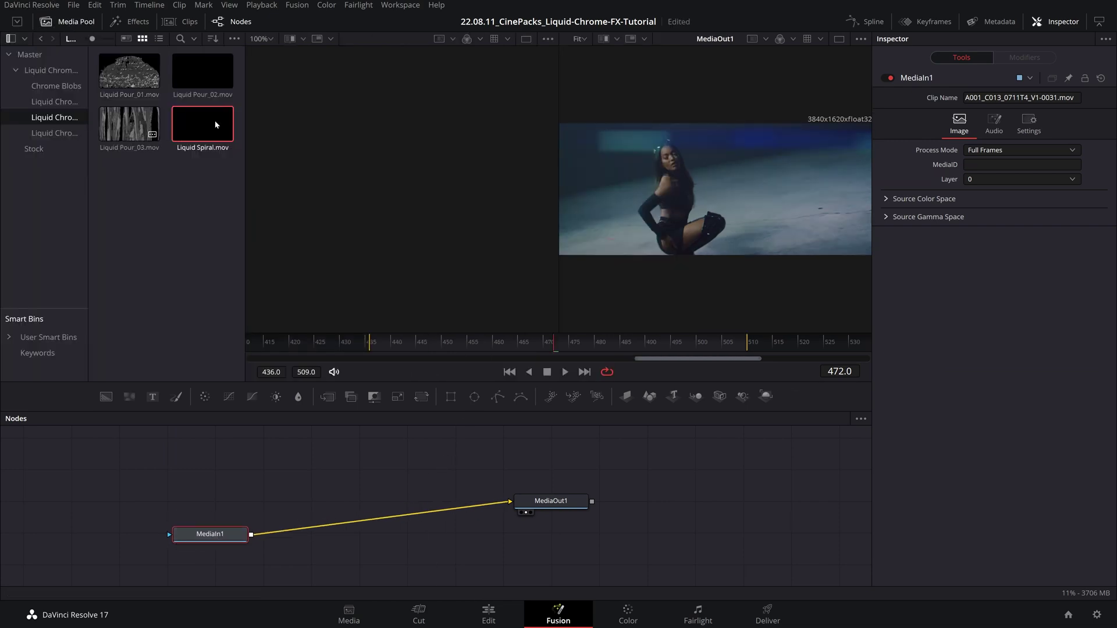
left_click_drag(203, 124, 252, 538)
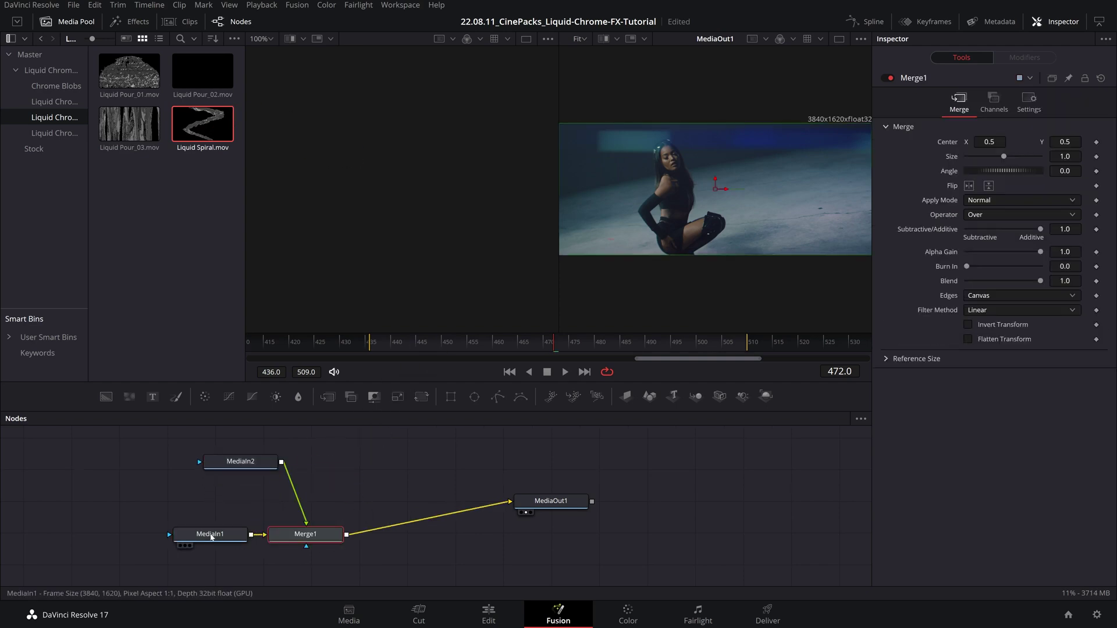
left_click_drag(264, 466, 319, 469)
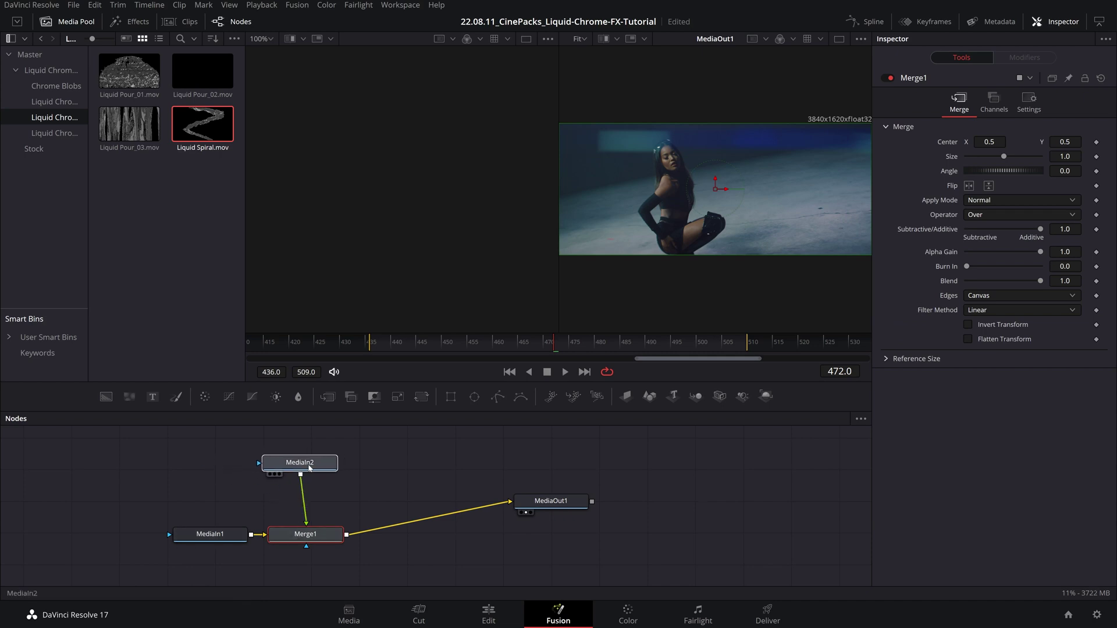
left_click_drag(233, 535, 195, 536)
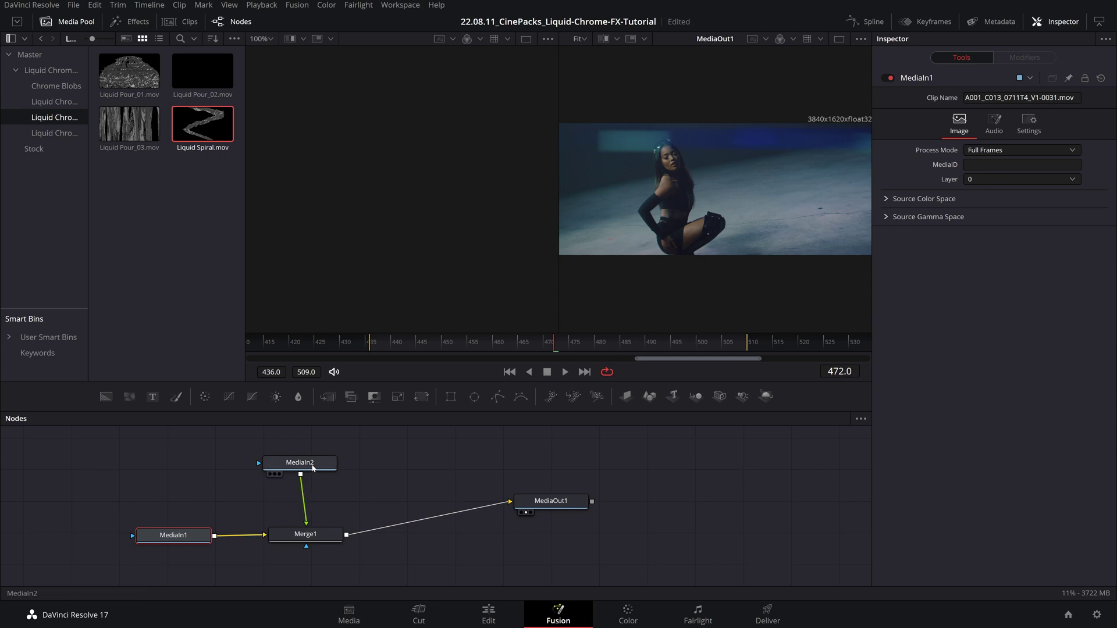
Step: Display Merge1's output in the viewer and scrub through the frames to check the liquid overlay
left_click(312, 468)
left_click_drag(322, 462, 325, 473)
left_click_drag(399, 346, 426, 349)
left_click(316, 536)
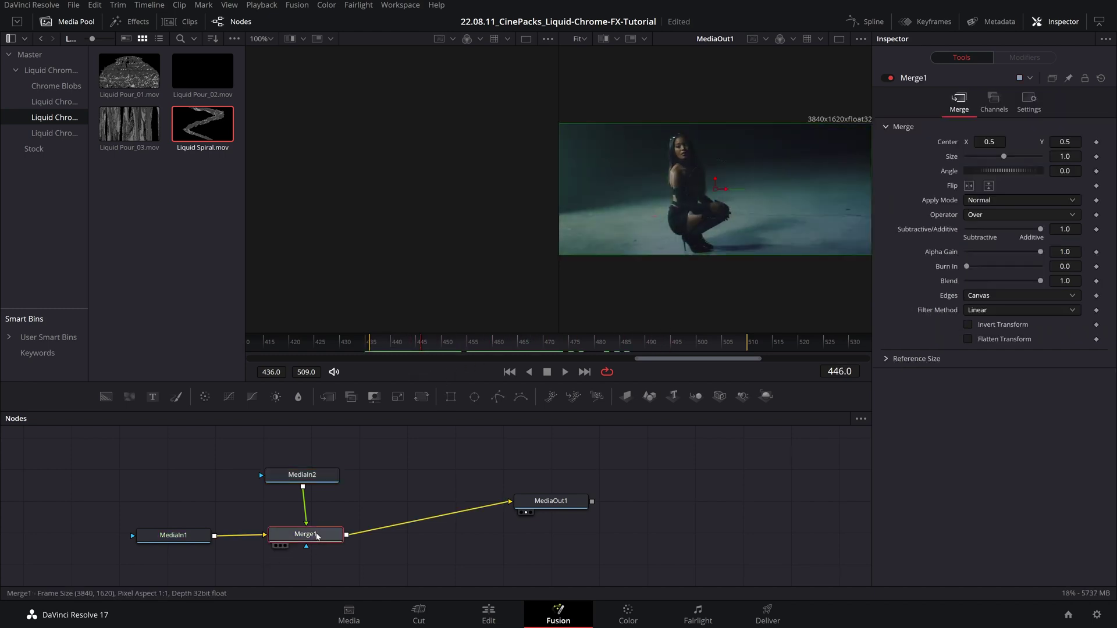
left_click_drag(409, 350, 391, 349)
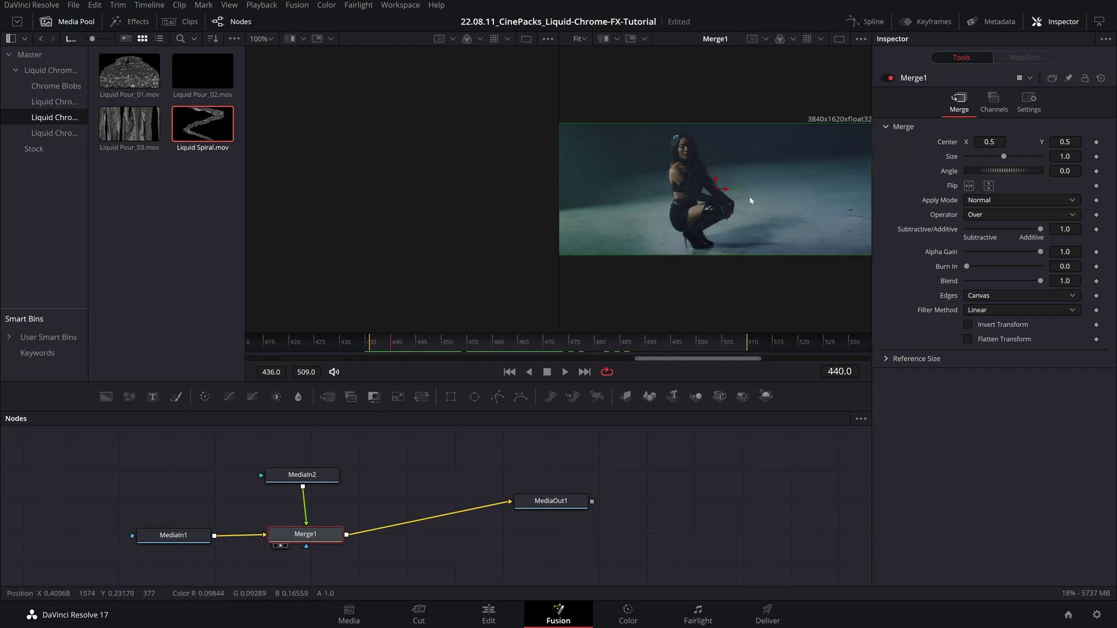
left_click_drag(392, 344, 599, 349)
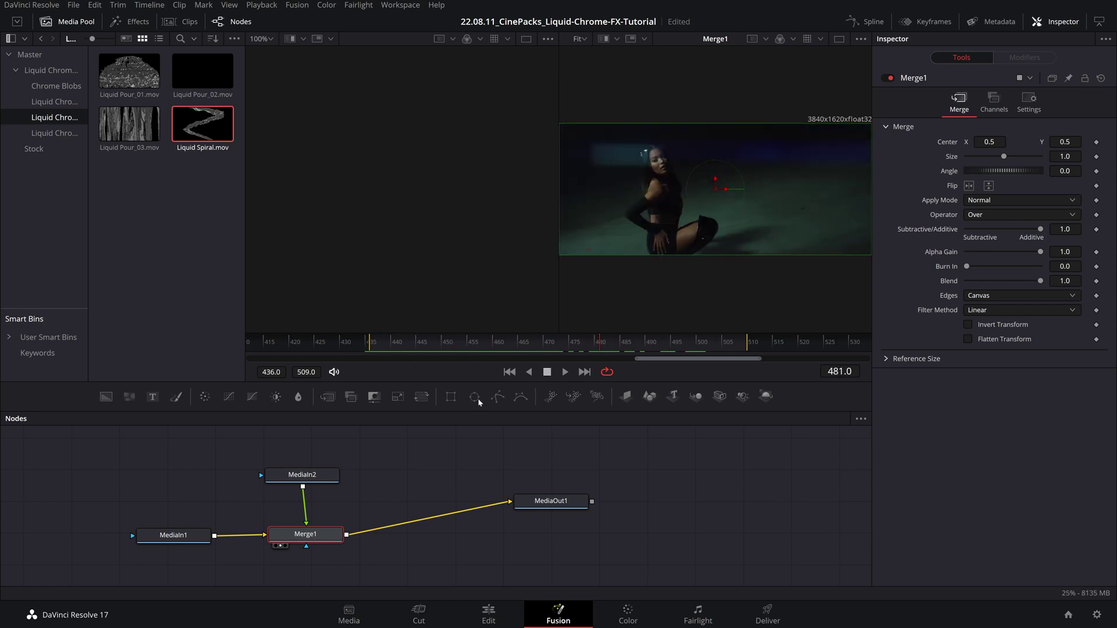
Step: Shift the MediaIn2 liquid clip in the Keyframes editor so that it spans frames 421 to 608
left_click(302, 475)
left_click(403, 349)
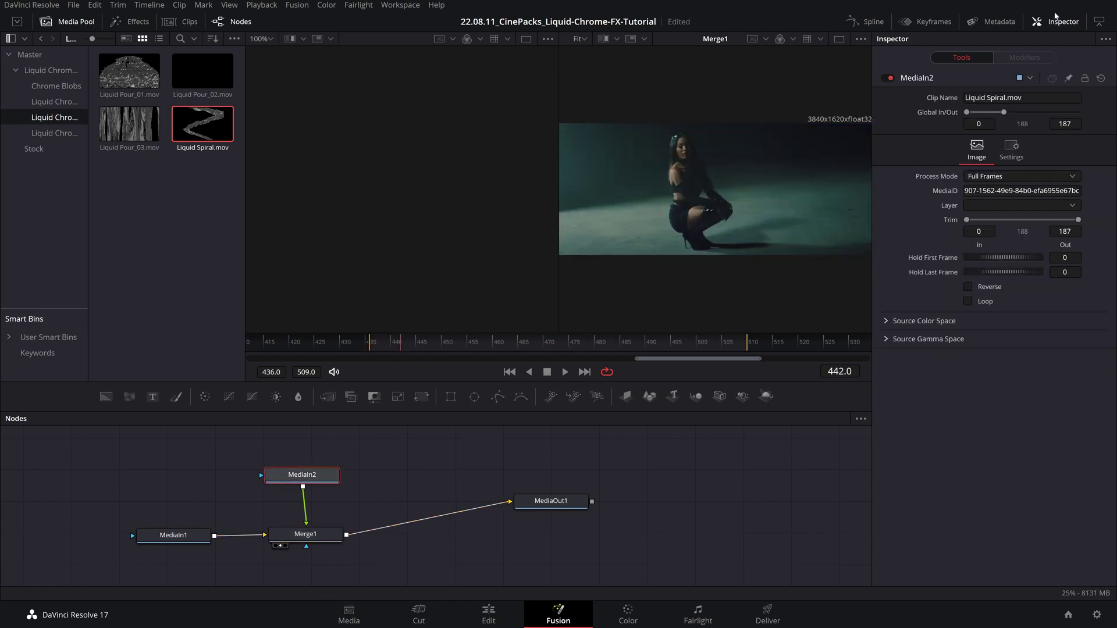
left_click(933, 21)
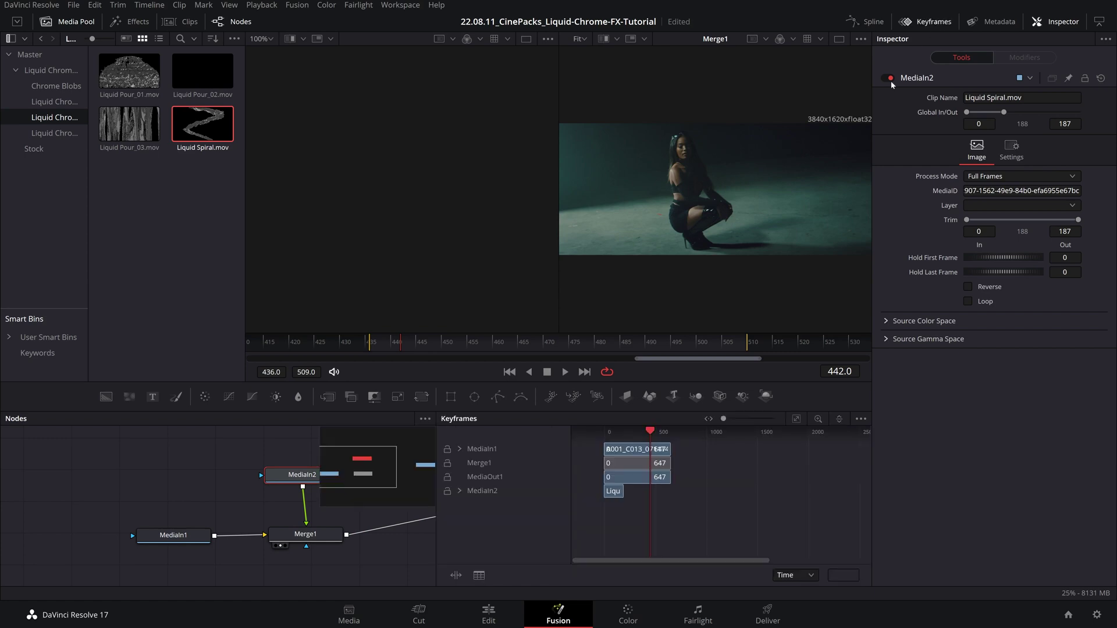
left_click(606, 493)
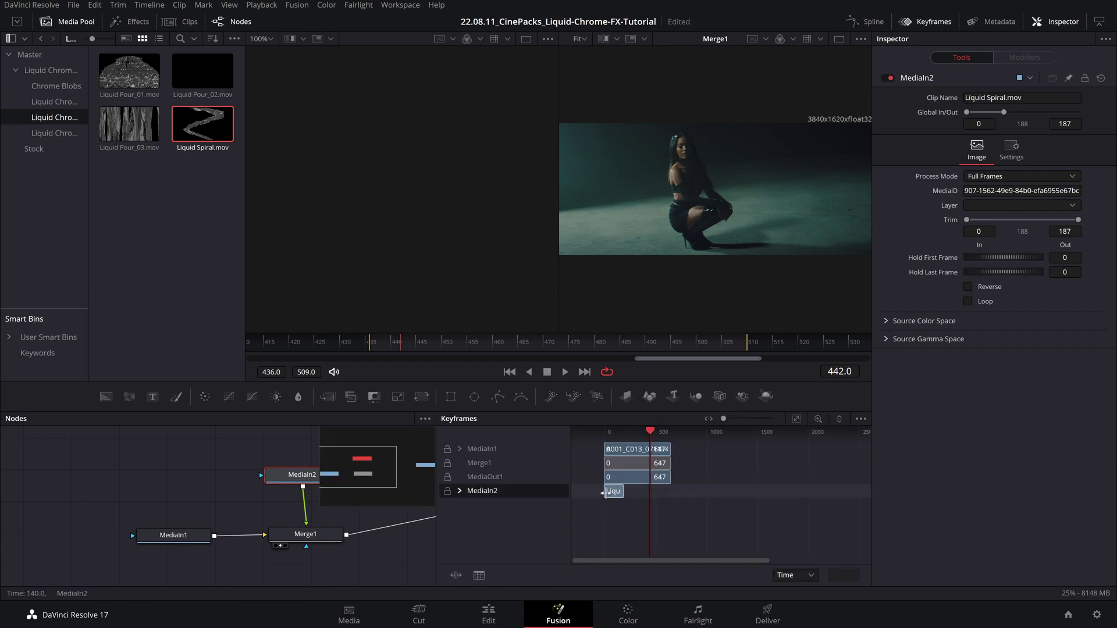
left_click_drag(613, 491, 657, 495)
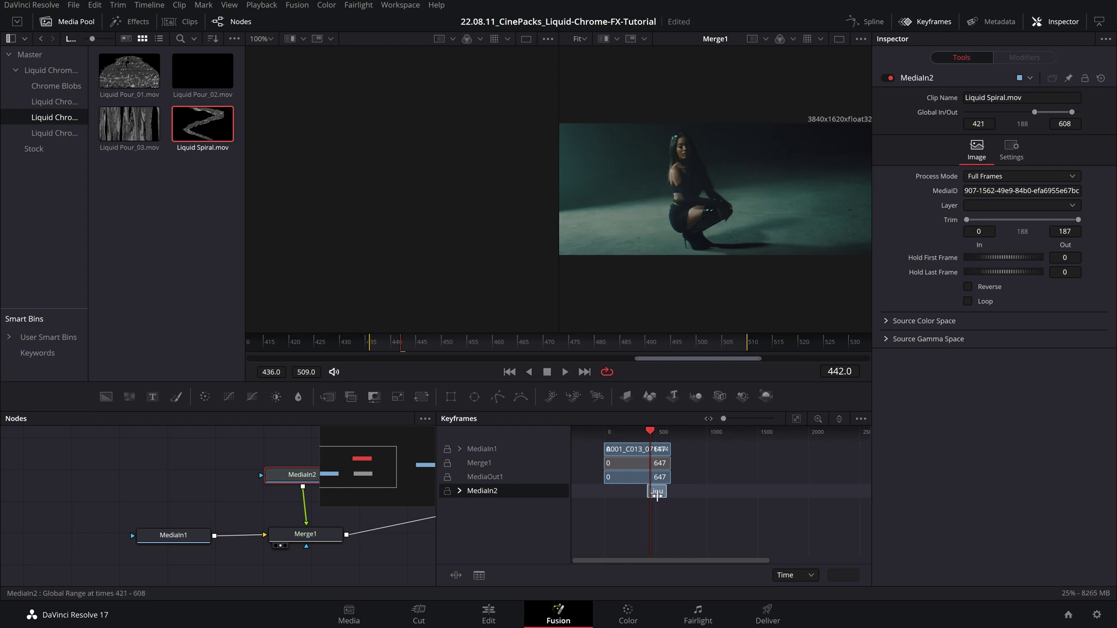
Step: Play back the composition to check the liquid clip's timing, then move the playhead to frame 410
left_click(650, 433)
key("space")
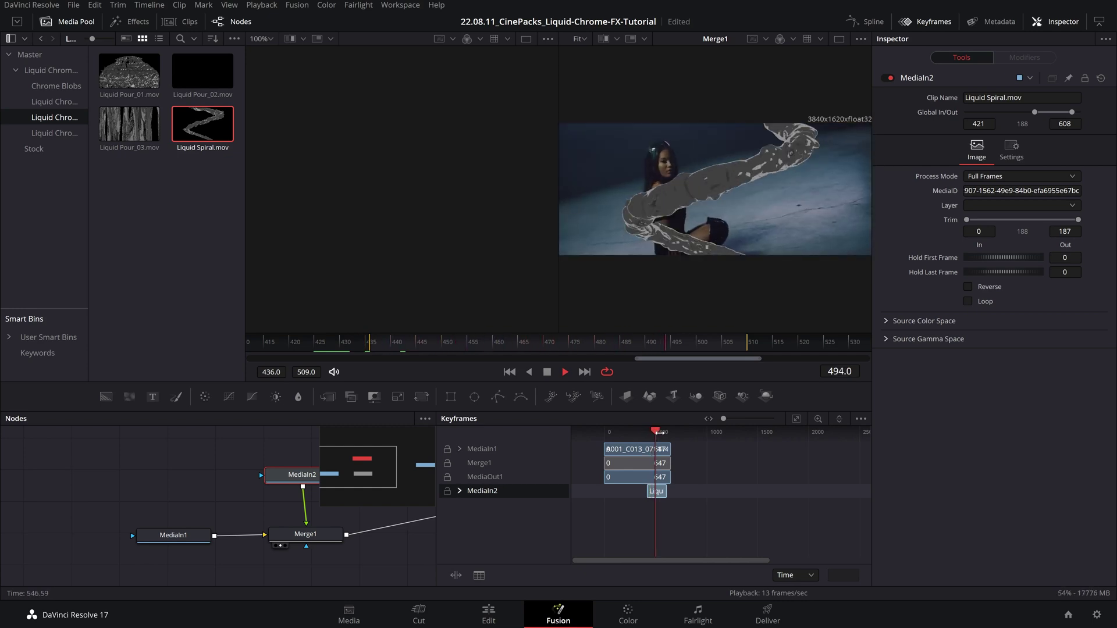
key("space")
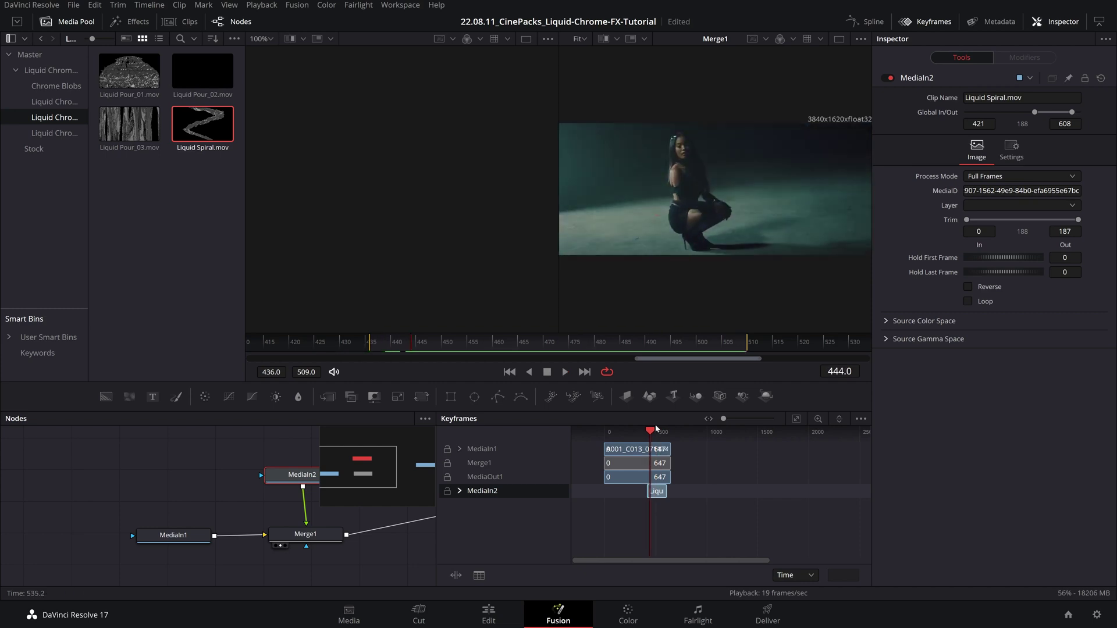
left_click_drag(656, 429, 648, 435)
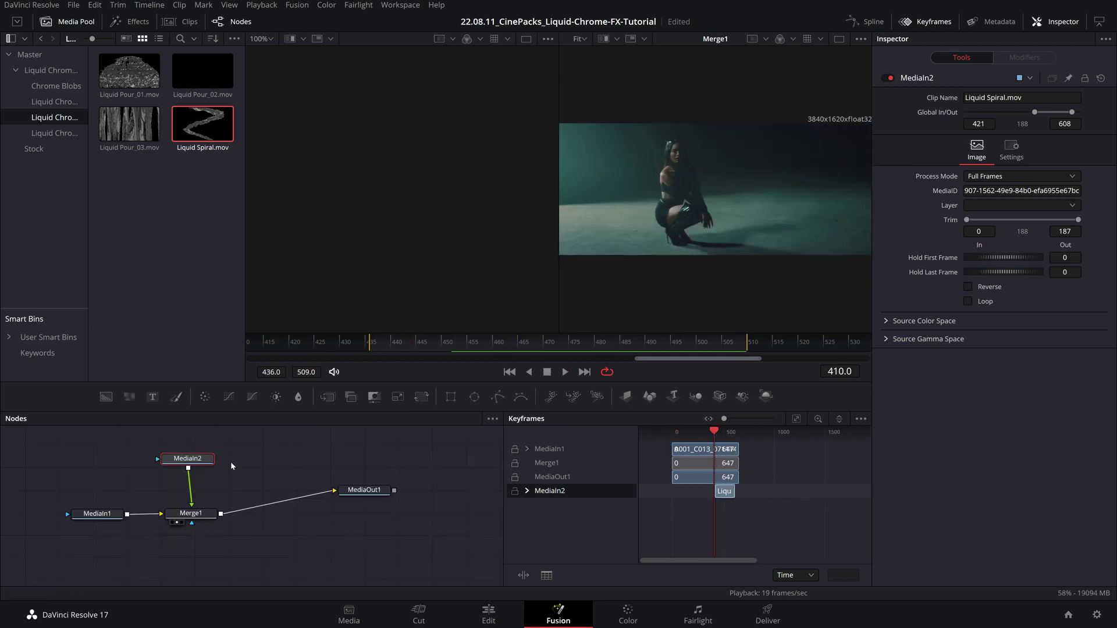
Step: Rename the MediaIn2 node to Liquid and move MediaIn1 farther away from Merge1
key("F2")
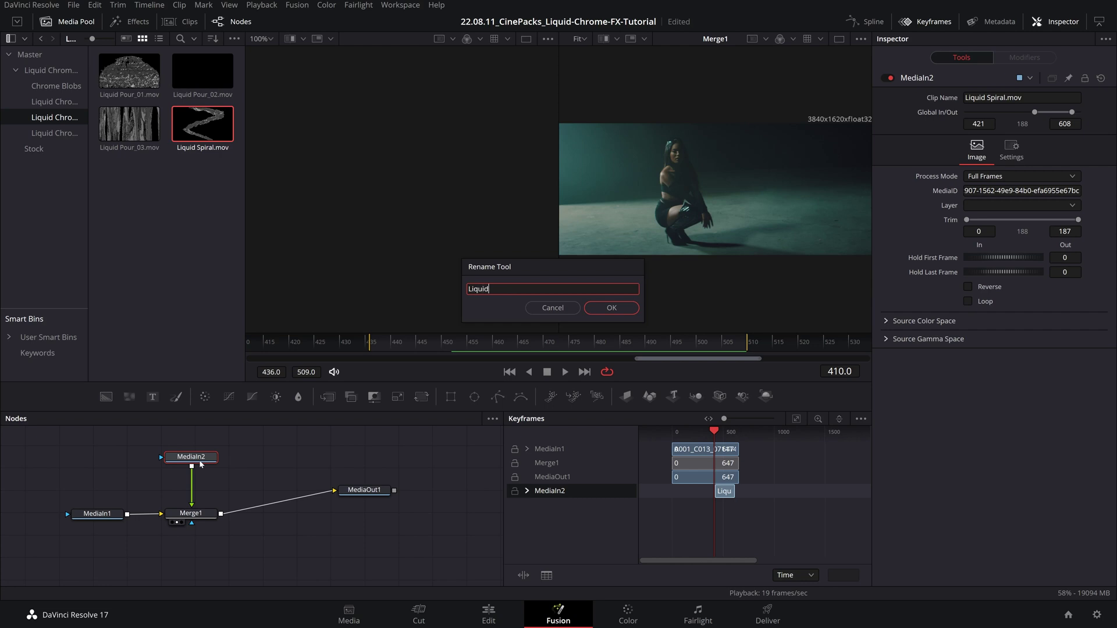
key("Return")
left_click(97, 514)
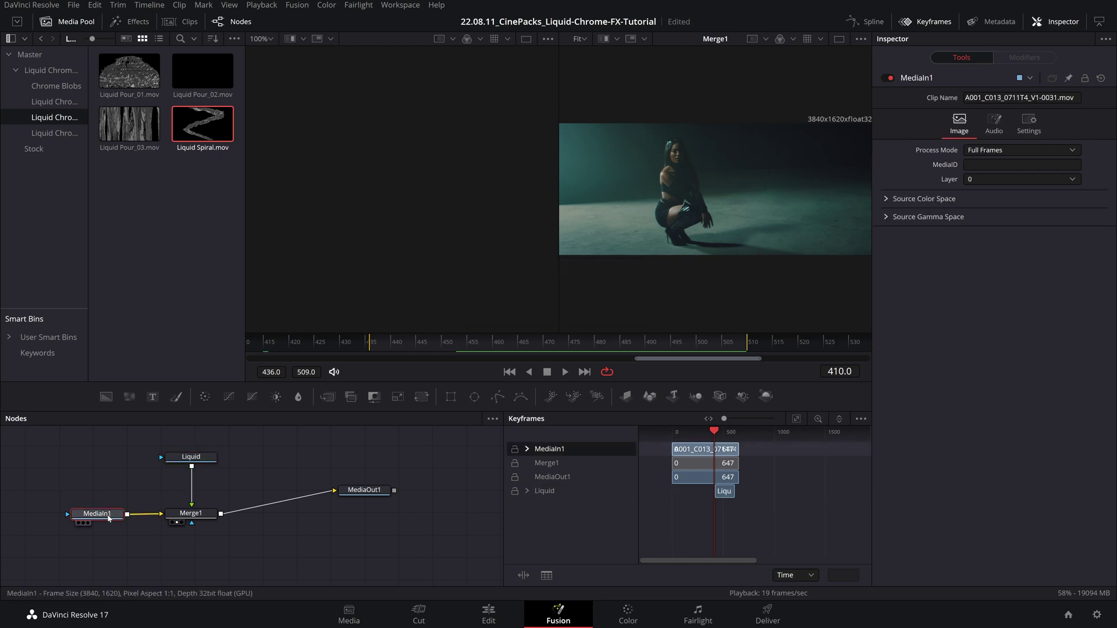
left_click_drag(97, 520, 58, 521)
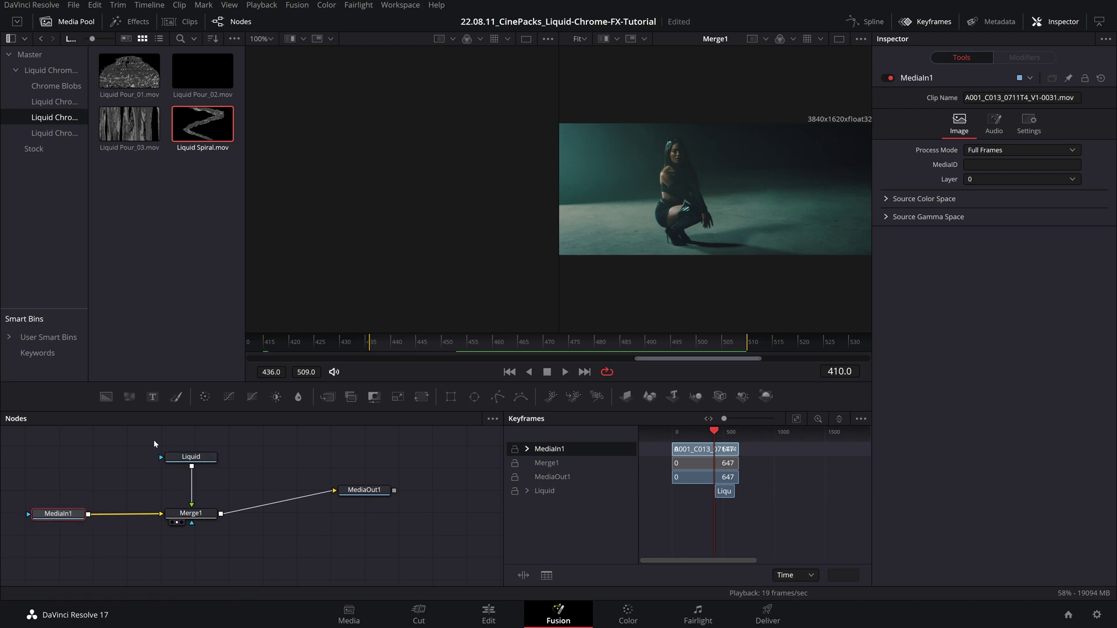
left_click_drag(149, 438, 198, 520)
Step: Move the Liquid node up and insert a Transform (Xf) node between it and Merge1
left_click_drag(208, 461, 209, 457)
key("shift+space")
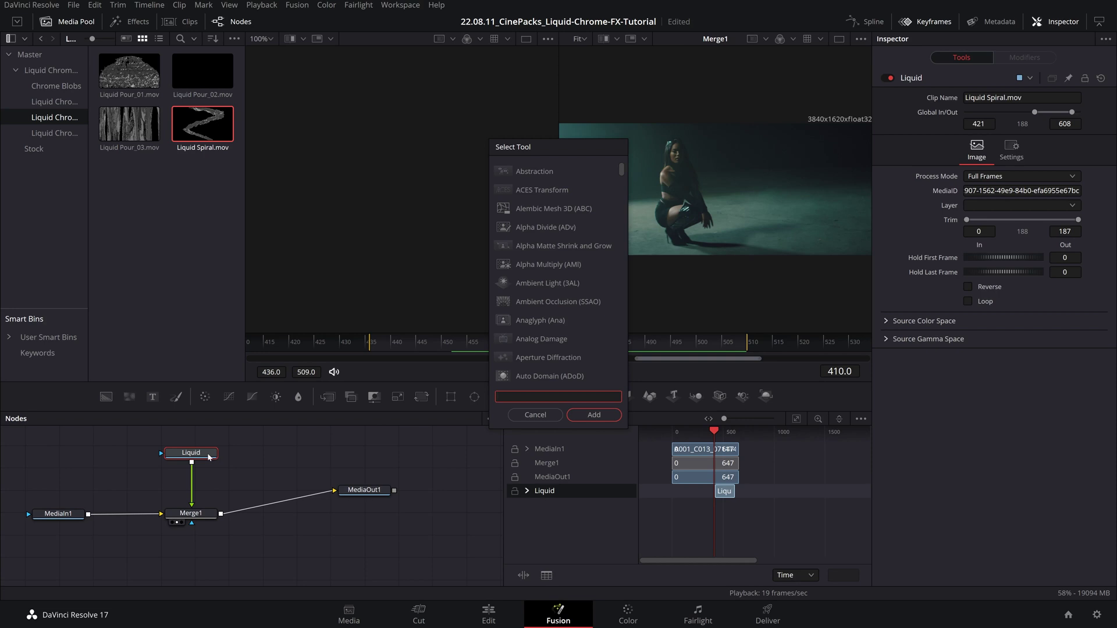
type("trans")
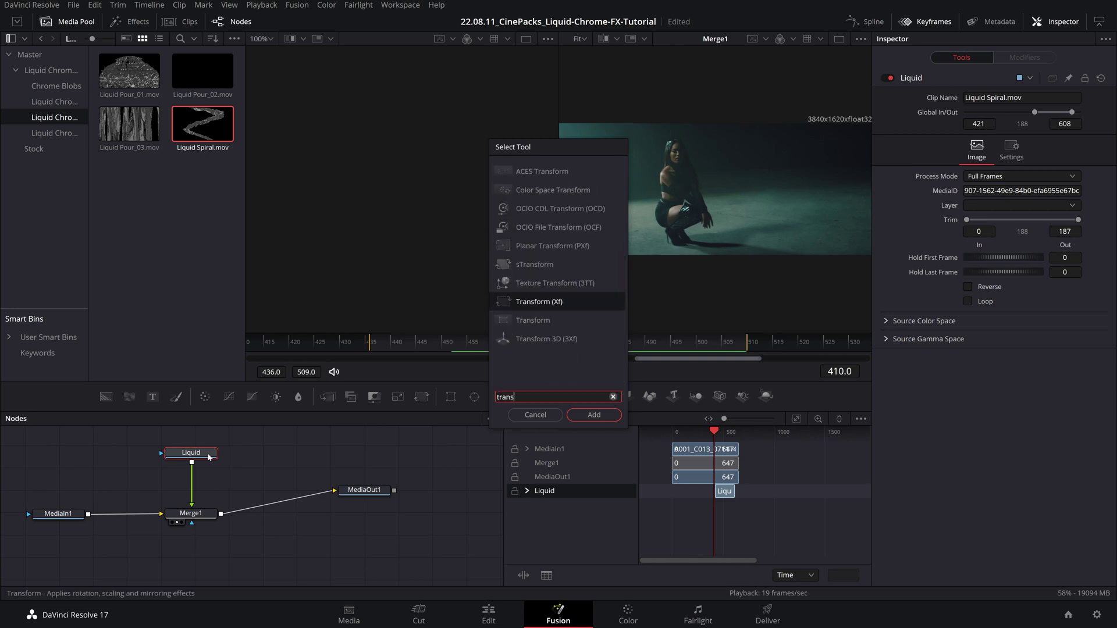
key("Return")
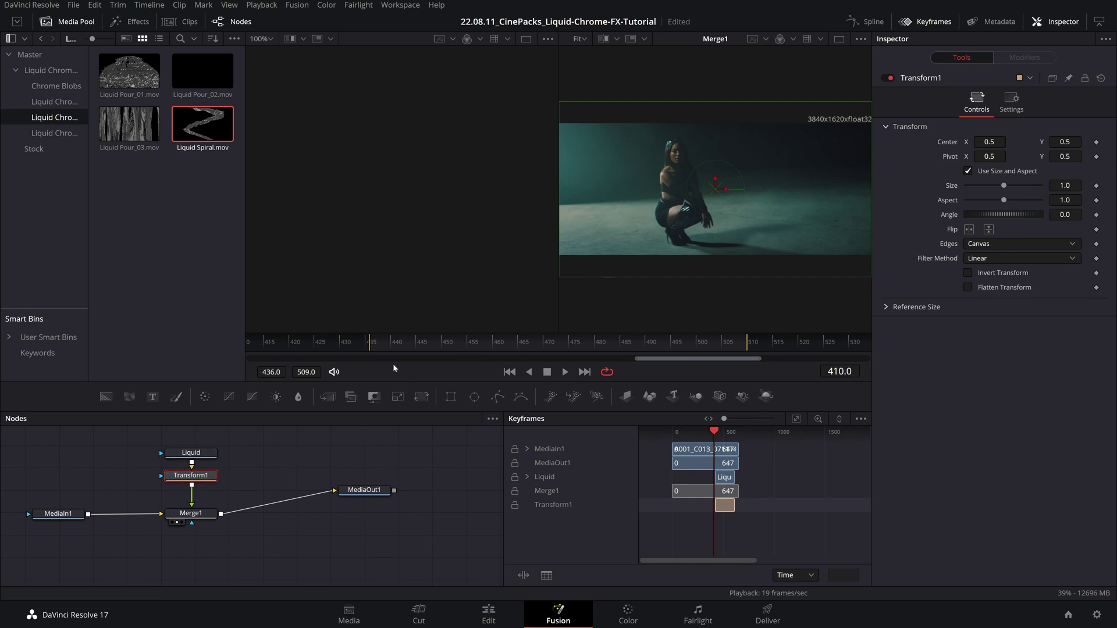
Step: At frame 487, move the liquid's Transform center to about 0.494, 0.440 and scale it to about 0.907
left_click(478, 344)
left_click_drag(478, 344, 628, 345)
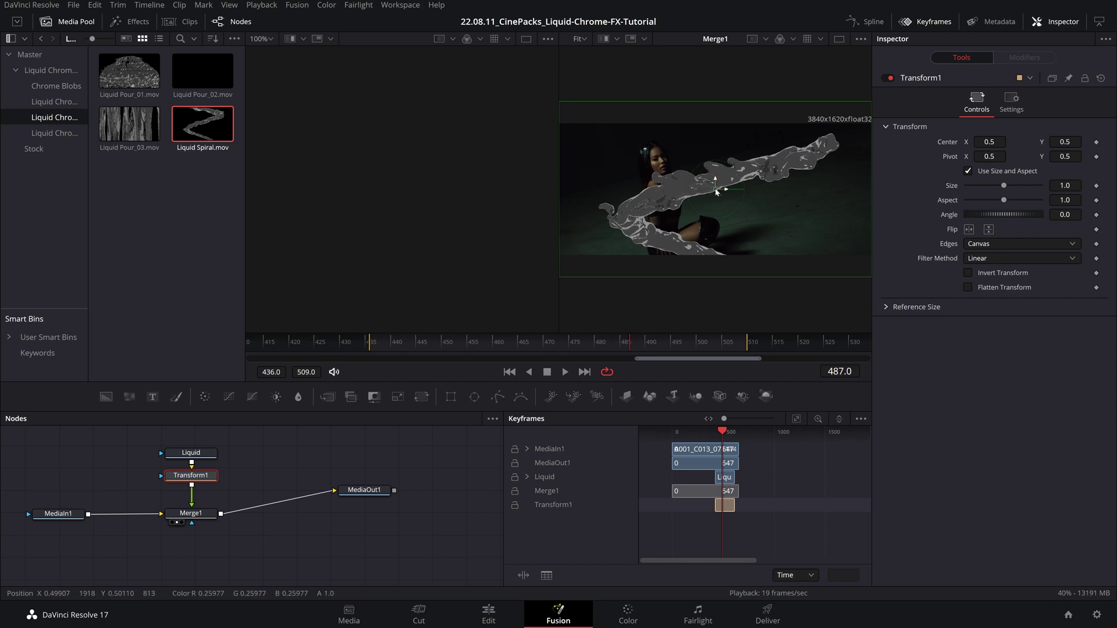
left_click_drag(715, 189, 714, 196)
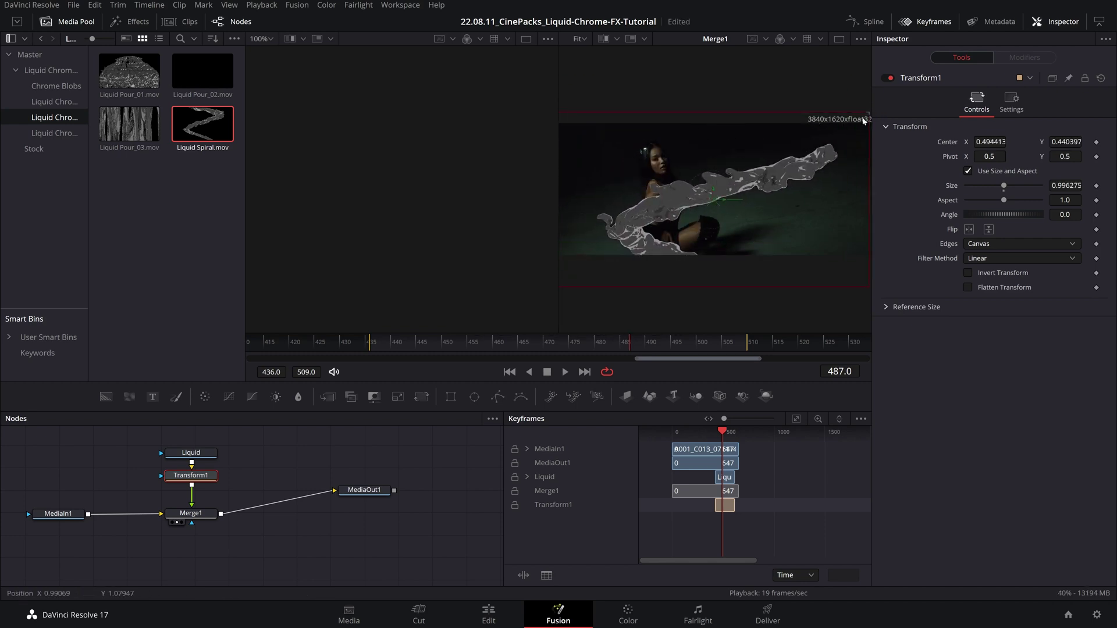
left_click_drag(867, 116, 853, 135)
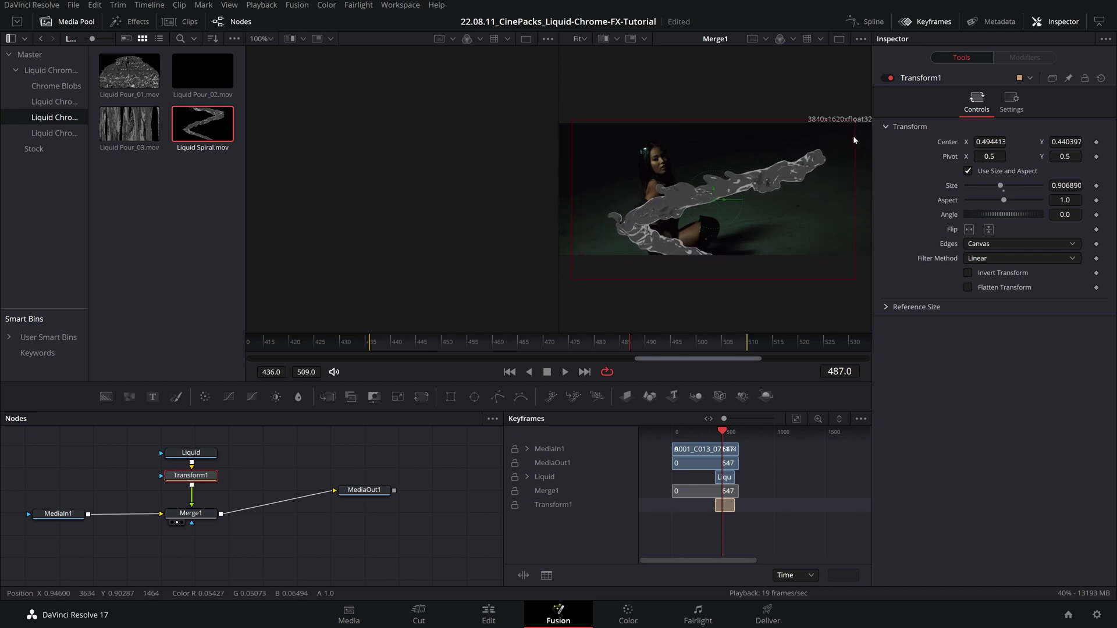
Step: Scale the liquid's Transform to about 0.899 and, at frame 436, move its center to about 0.411, 0.510
left_click_drag(712, 202, 682, 191)
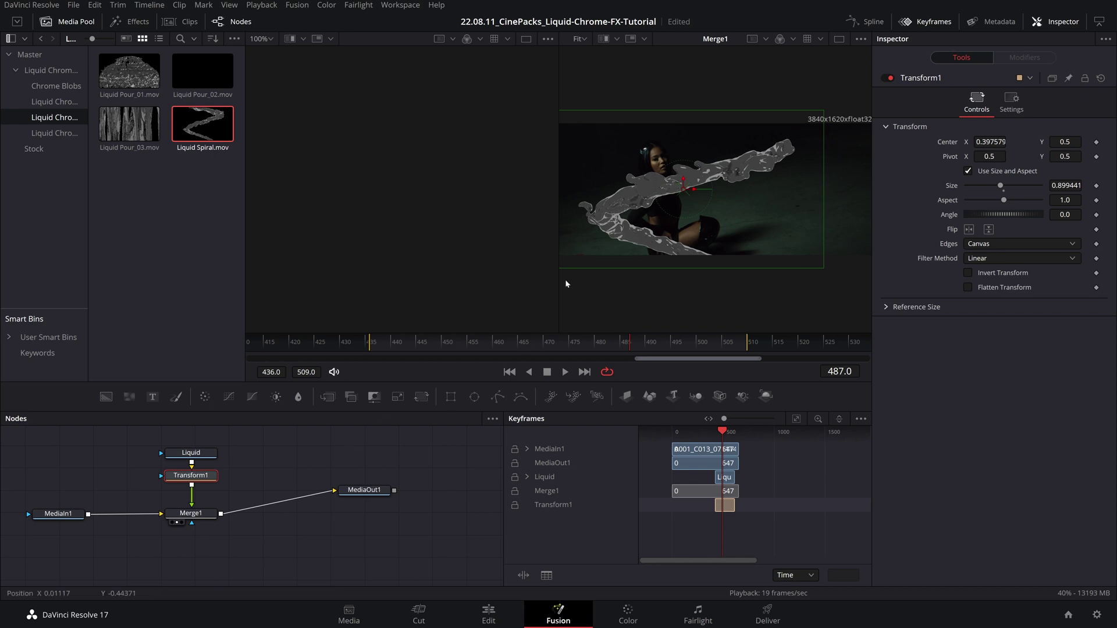
left_click_drag(639, 344, 372, 352)
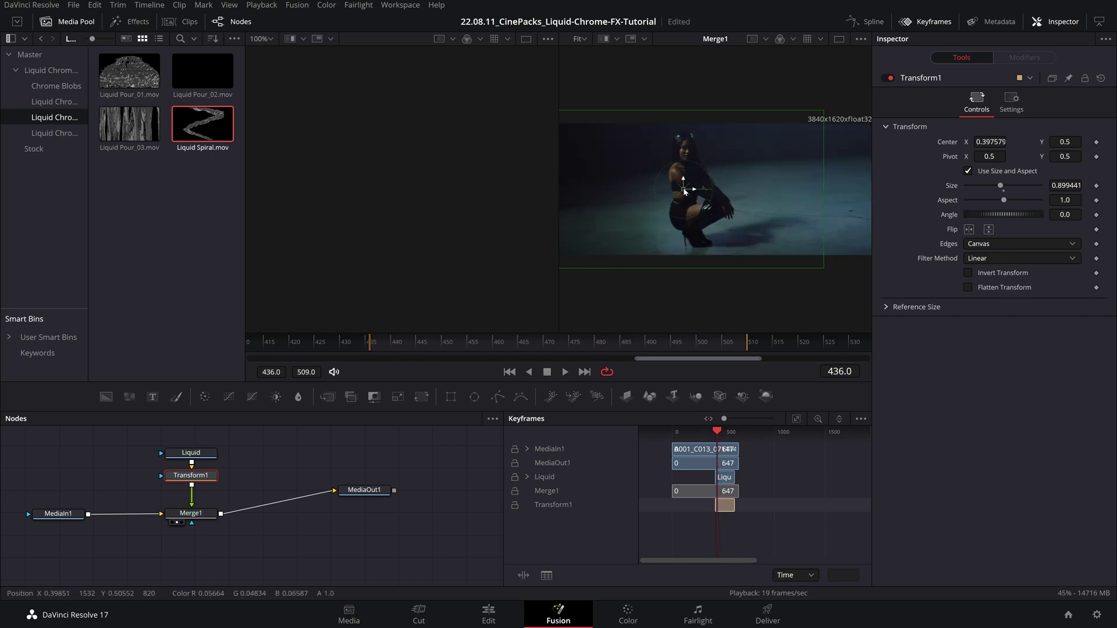
left_click_drag(686, 192, 686, 190)
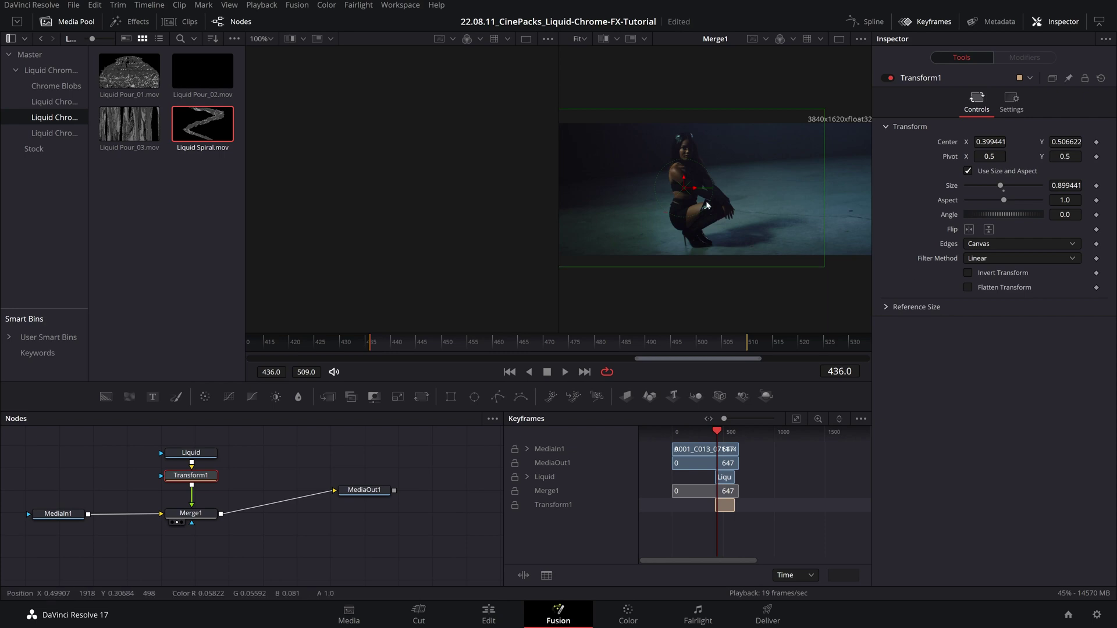
left_click_drag(685, 188, 688, 189)
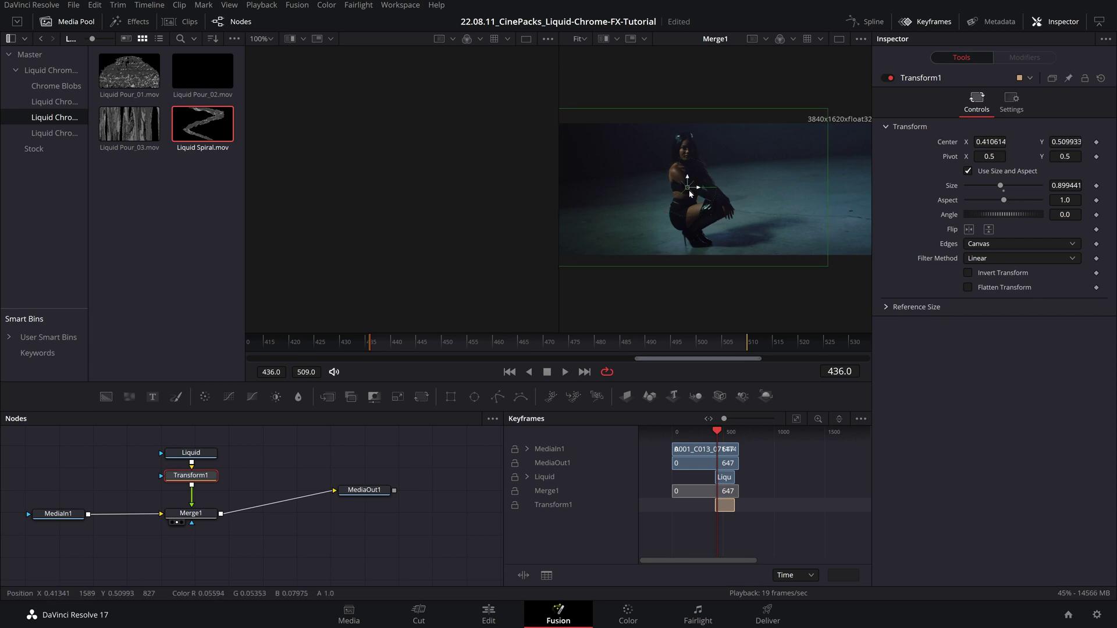
Step: Add keyframes for Transform1's Center, Pivot, Size and Angle at frame 436
left_click(1097, 143)
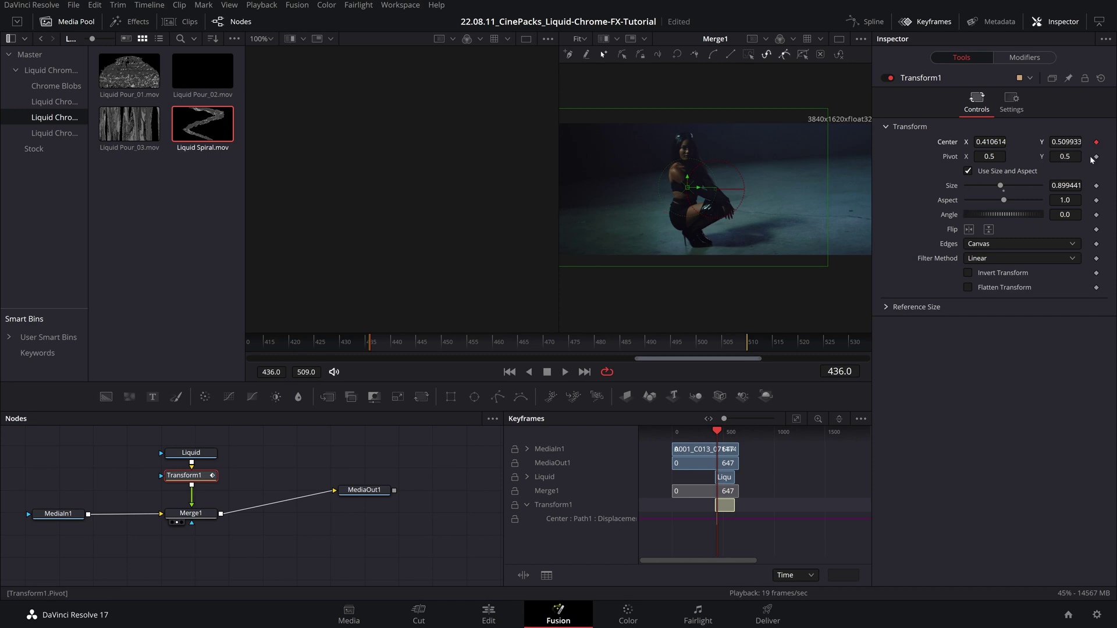
left_click(1096, 157)
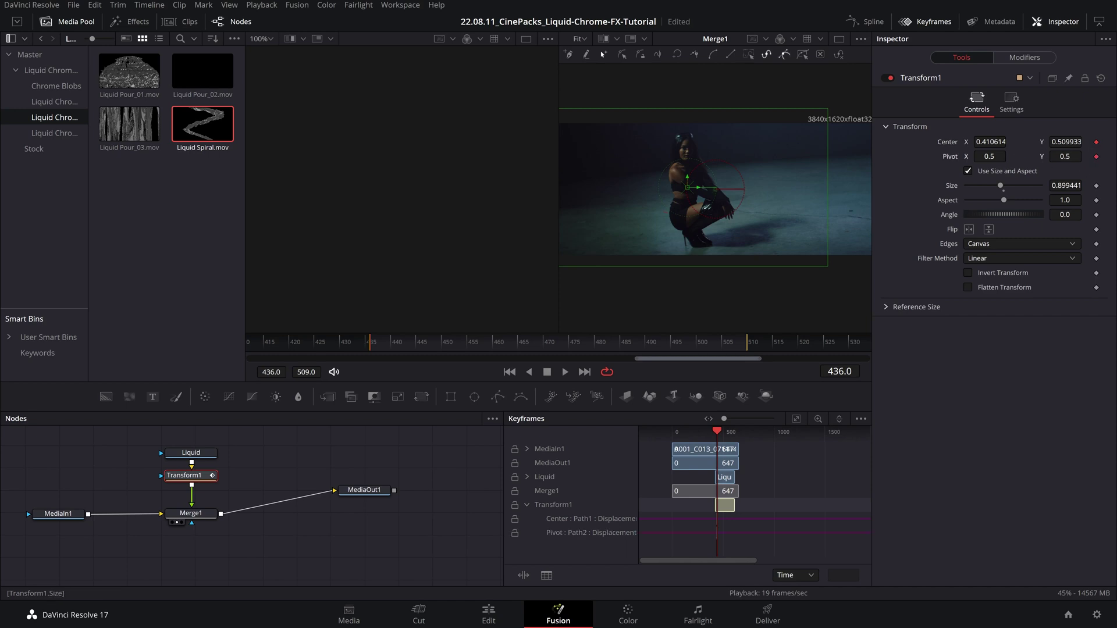
left_click(1097, 187)
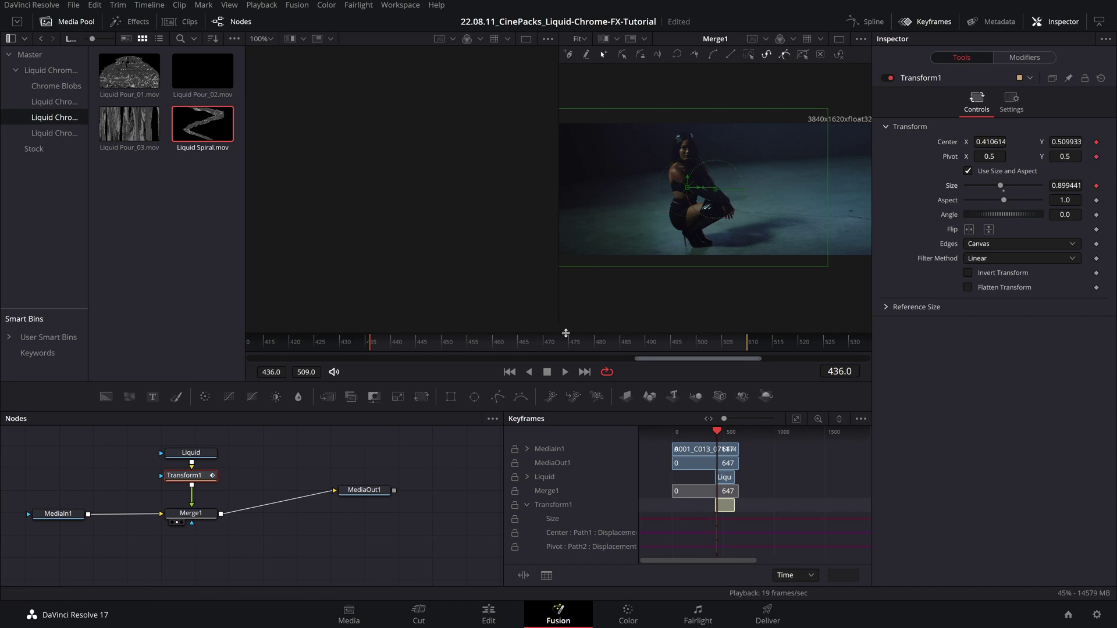
left_click(1096, 215)
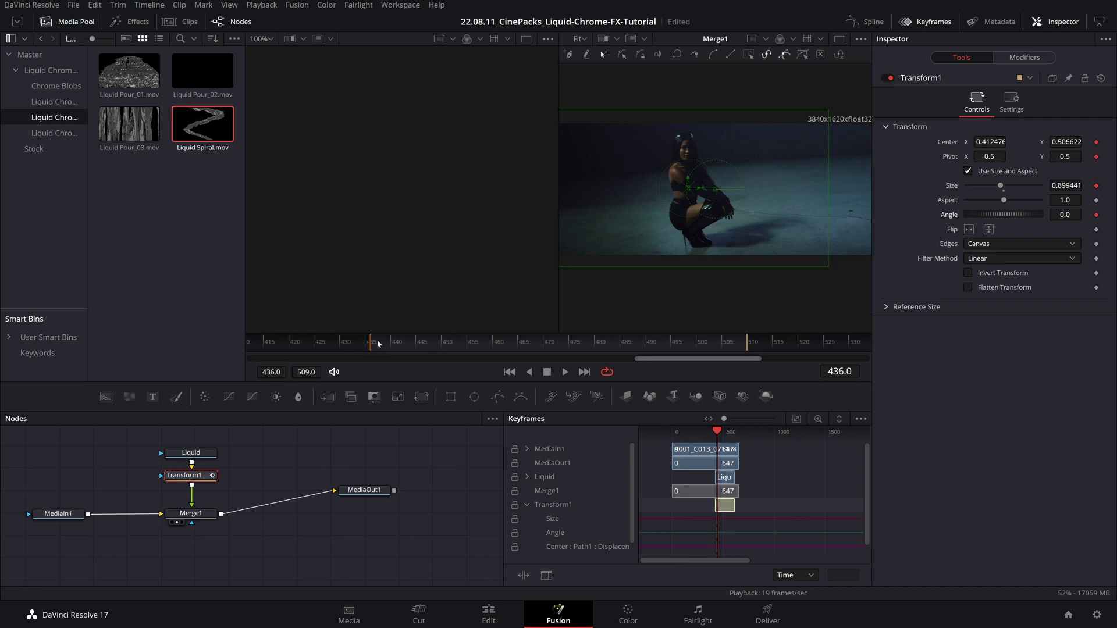
Step: Keyframe the liquid's center at about 0.420, 0.474 on frame 457 and about 0.373, 0.447 on frame 478
key("space")
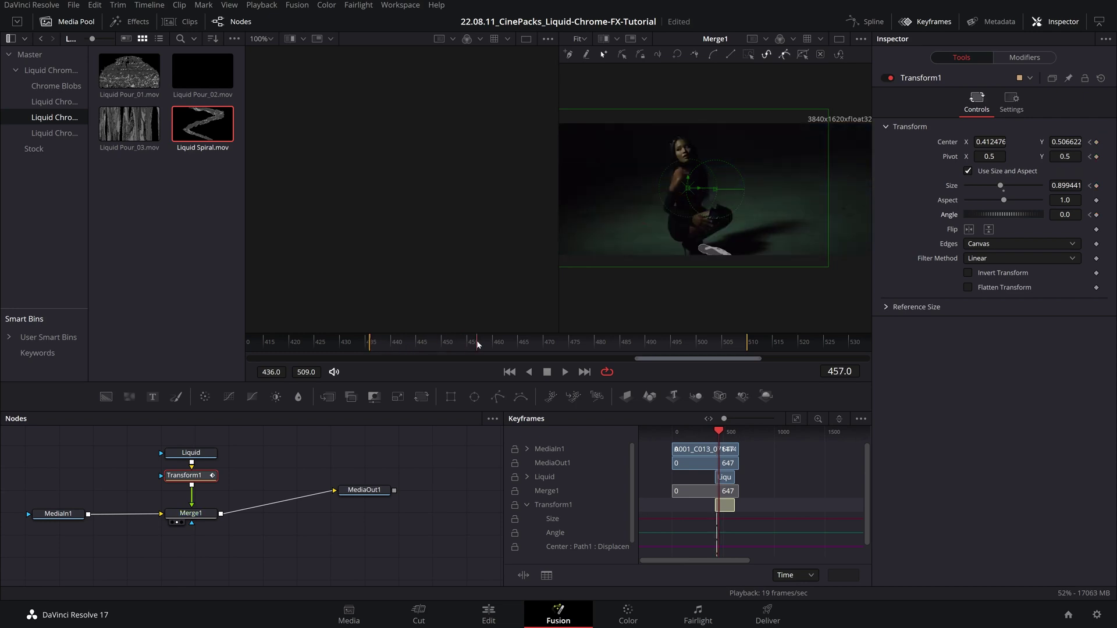
left_click_drag(690, 190, 692, 195)
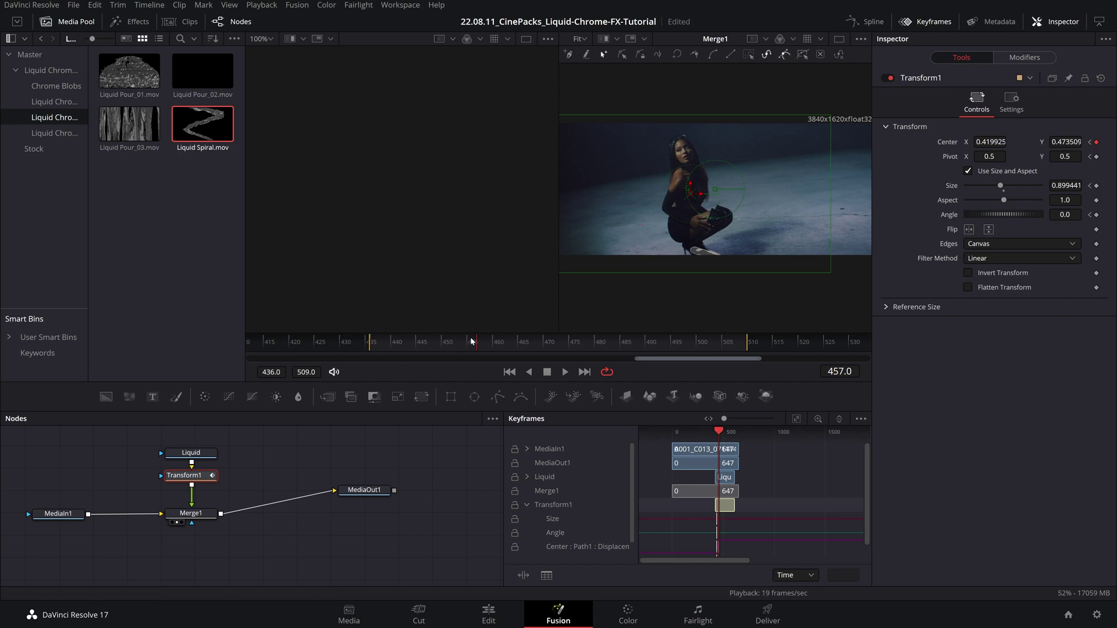
left_click_drag(471, 341, 585, 342)
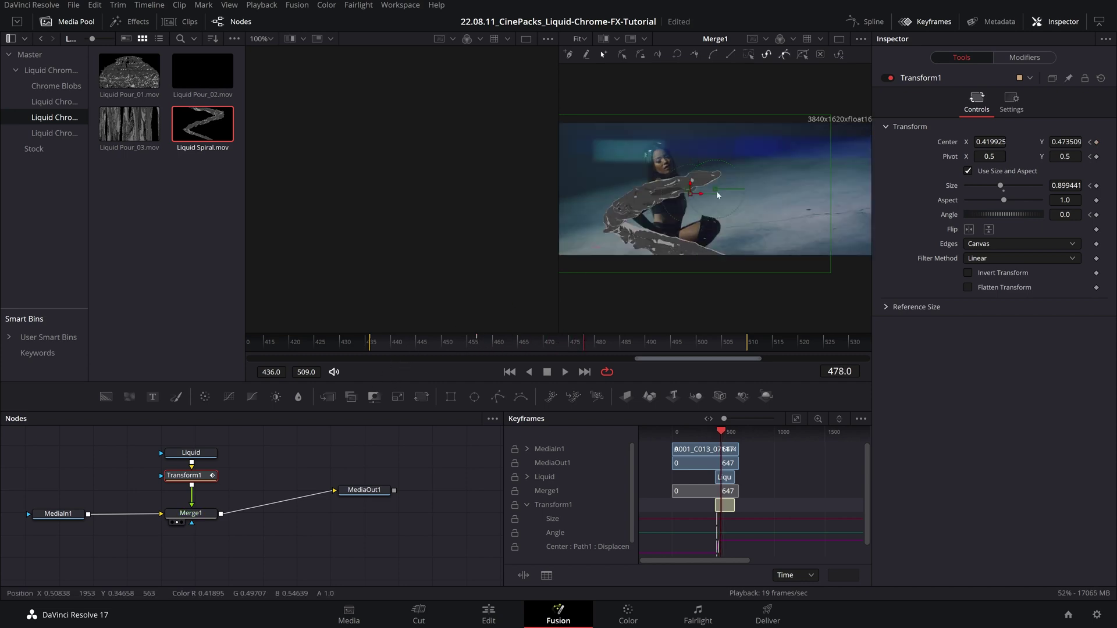
left_click_drag(691, 197, 677, 202)
Step: Keyframe the liquid's center at about 0.379, 0.417 on frame 496 and about 0.427, 0.427 on frame 510
left_click_drag(584, 344, 679, 355)
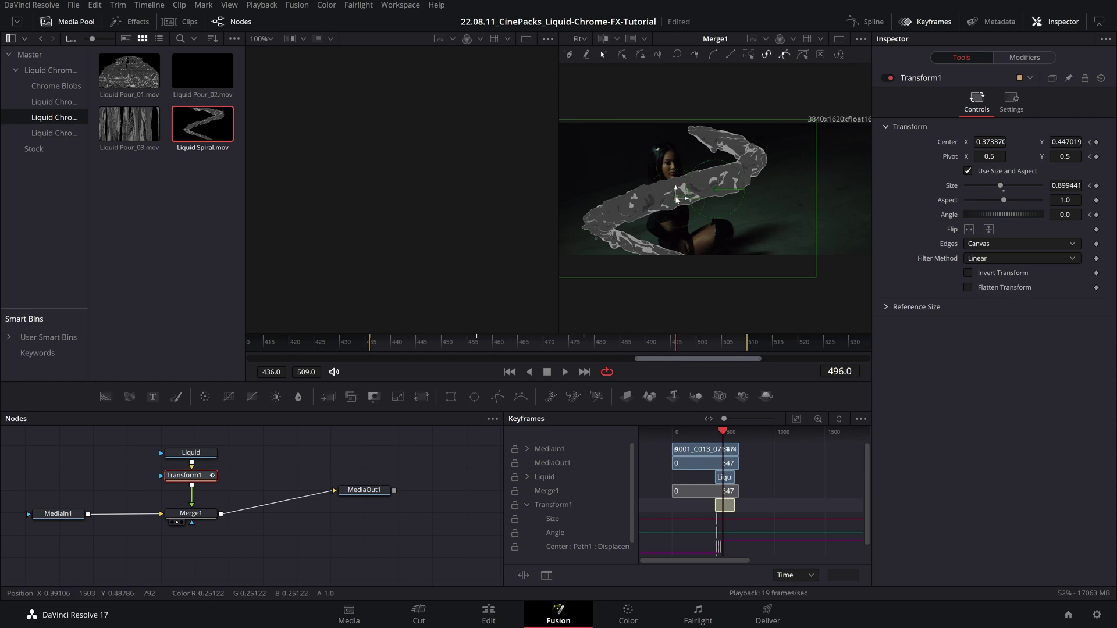
left_click_drag(677, 202, 678, 205)
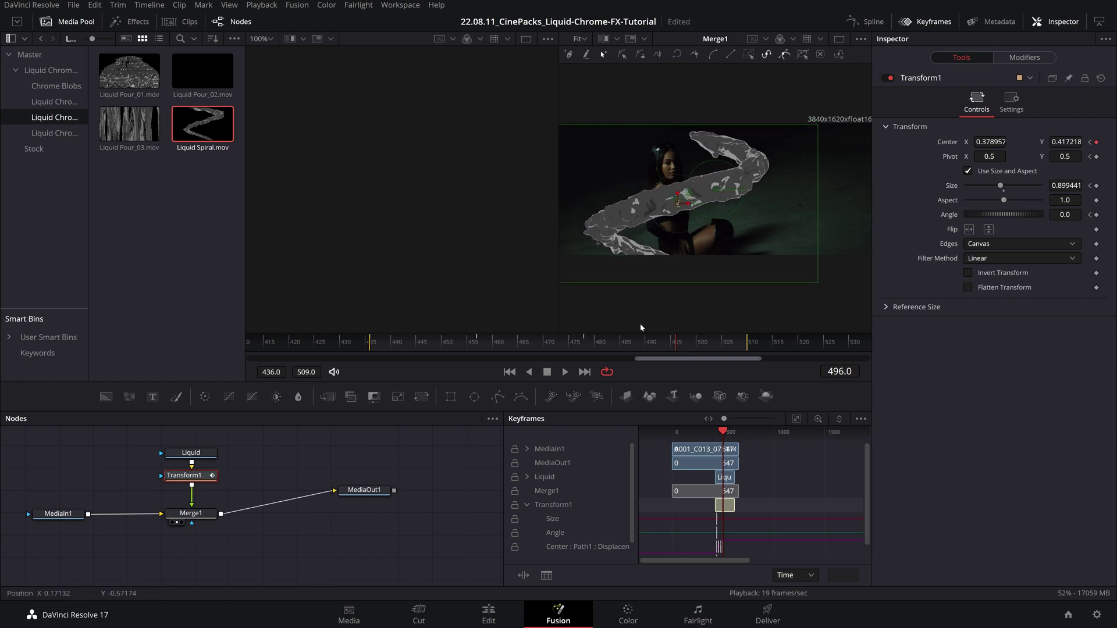
left_click_drag(687, 342, 748, 345)
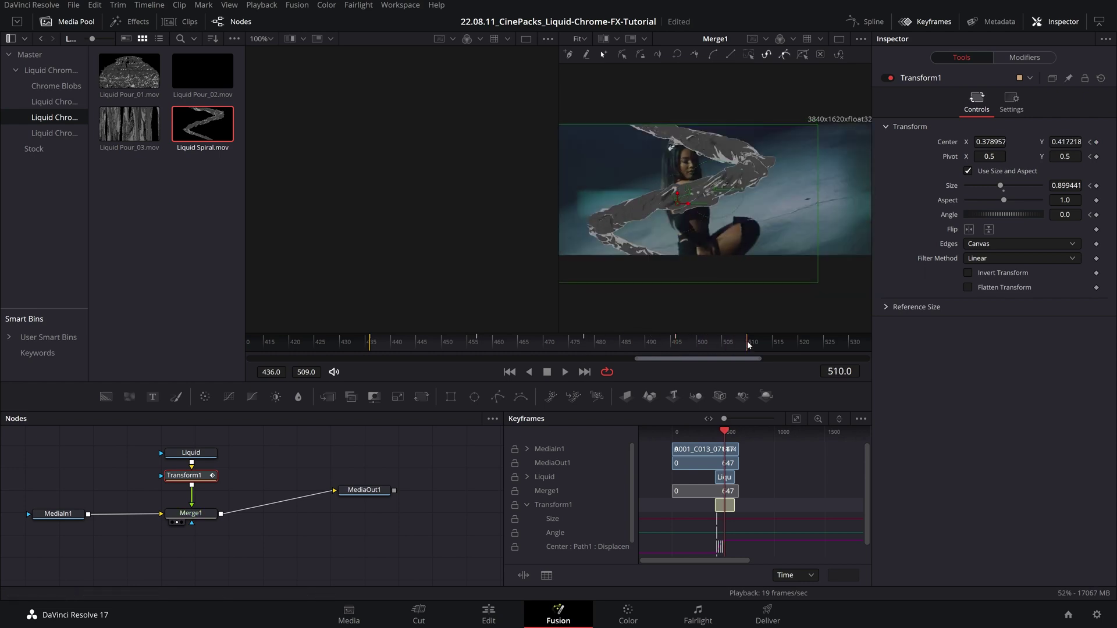
left_click_drag(678, 206, 688, 202)
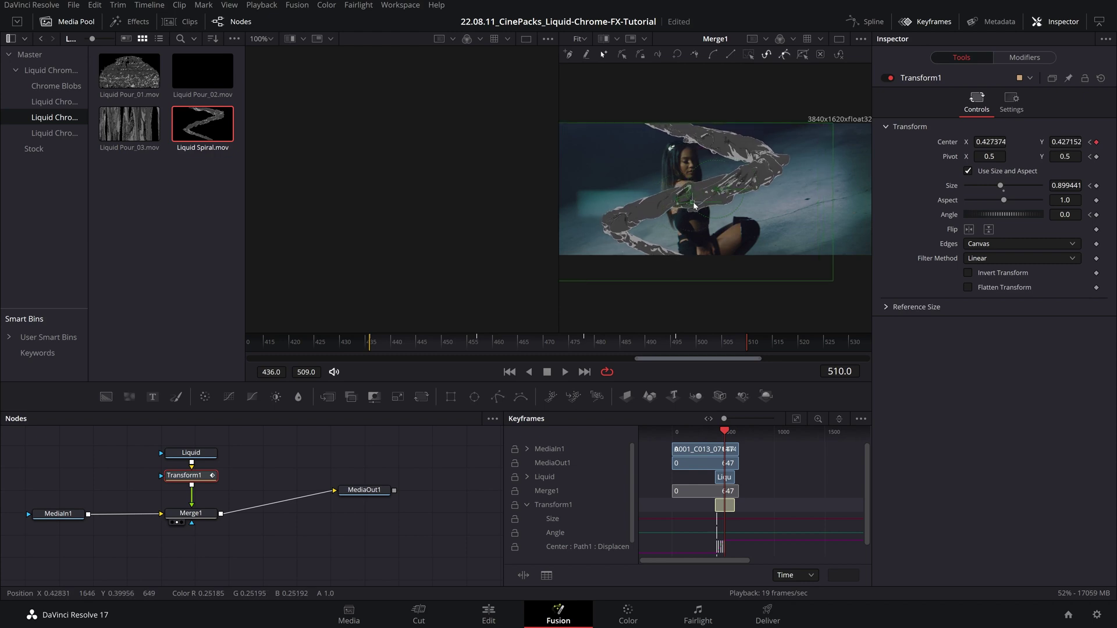
Step: Play back the animated liquid to check its movement around the woman, and save the project
left_click_drag(577, 347, 379, 361)
key("space")
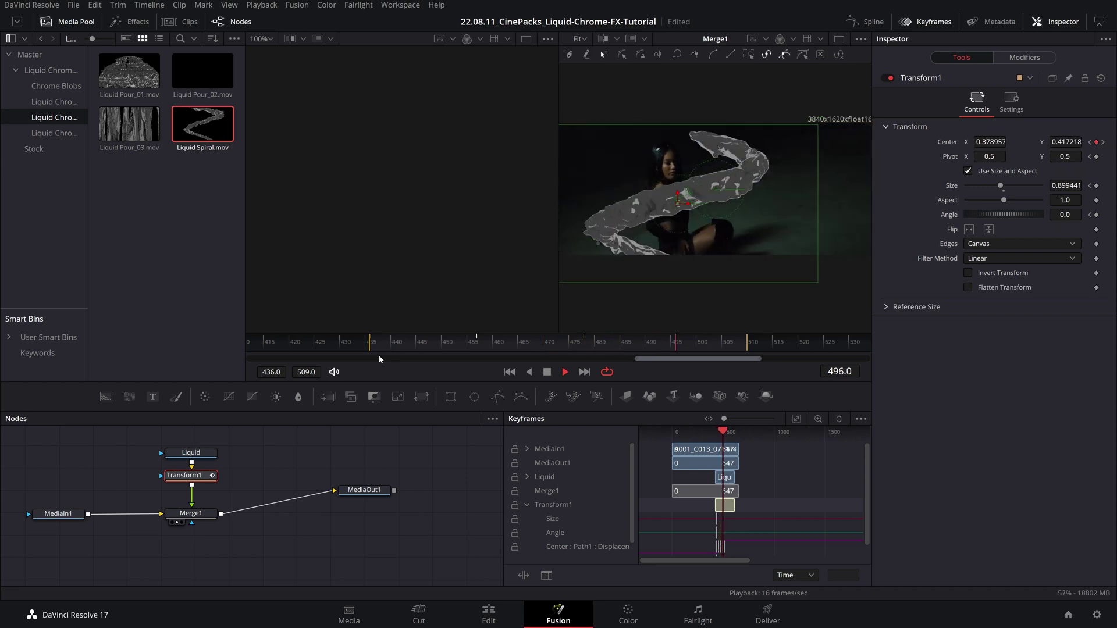
key("space")
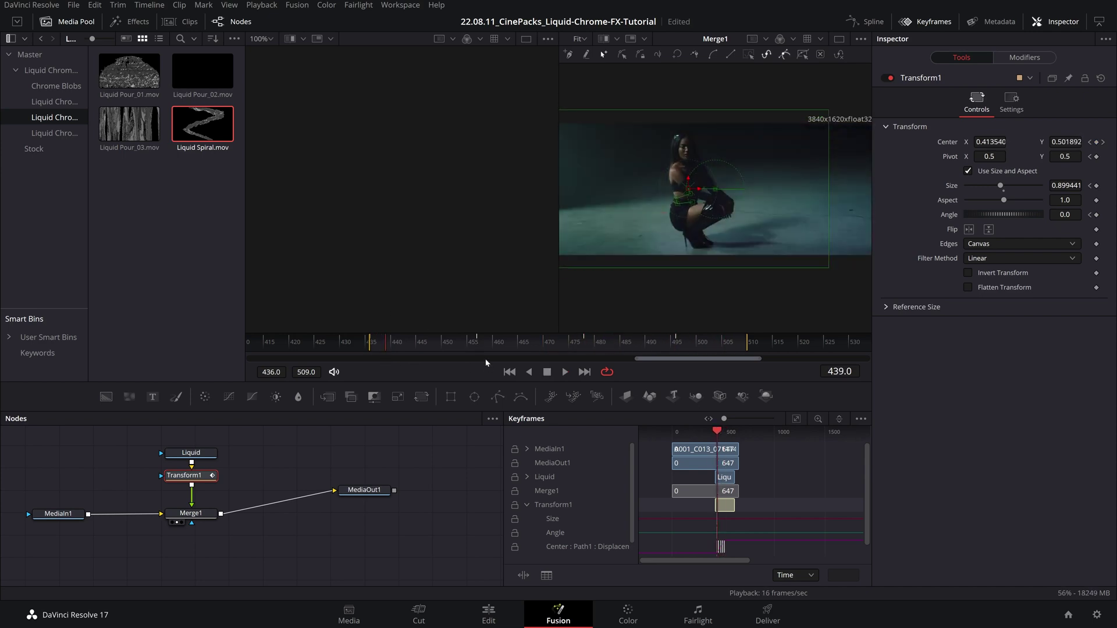
left_click(410, 350)
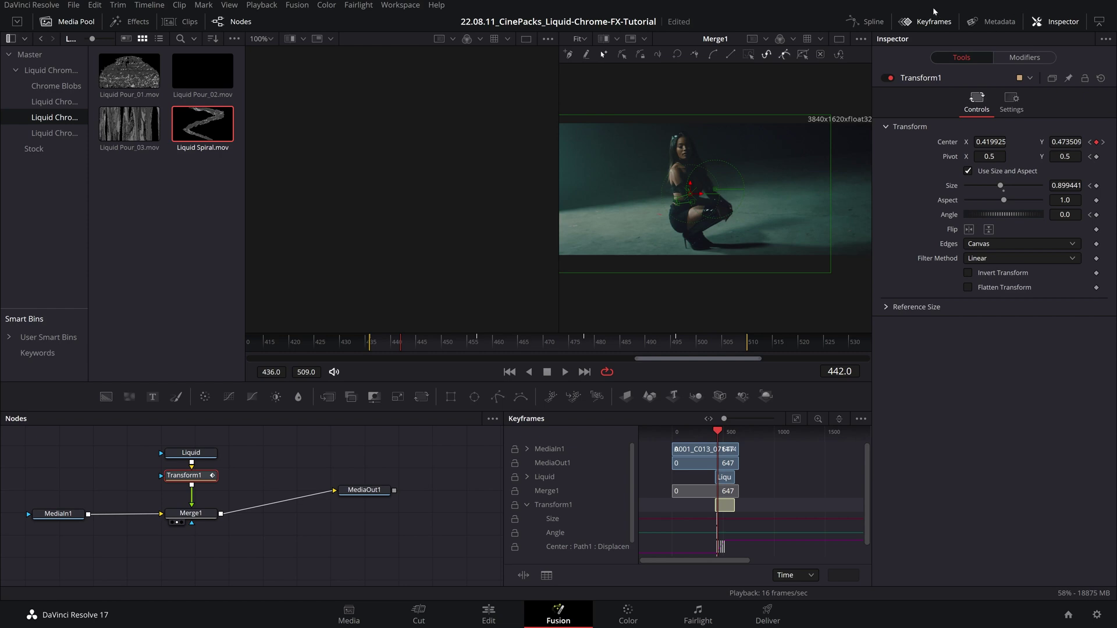
key("ctrl+s")
Step: Replace the Keyframes editor with the Spline editor and display all of Transform1's animation curves
left_click_drag(636, 447, 598, 448)
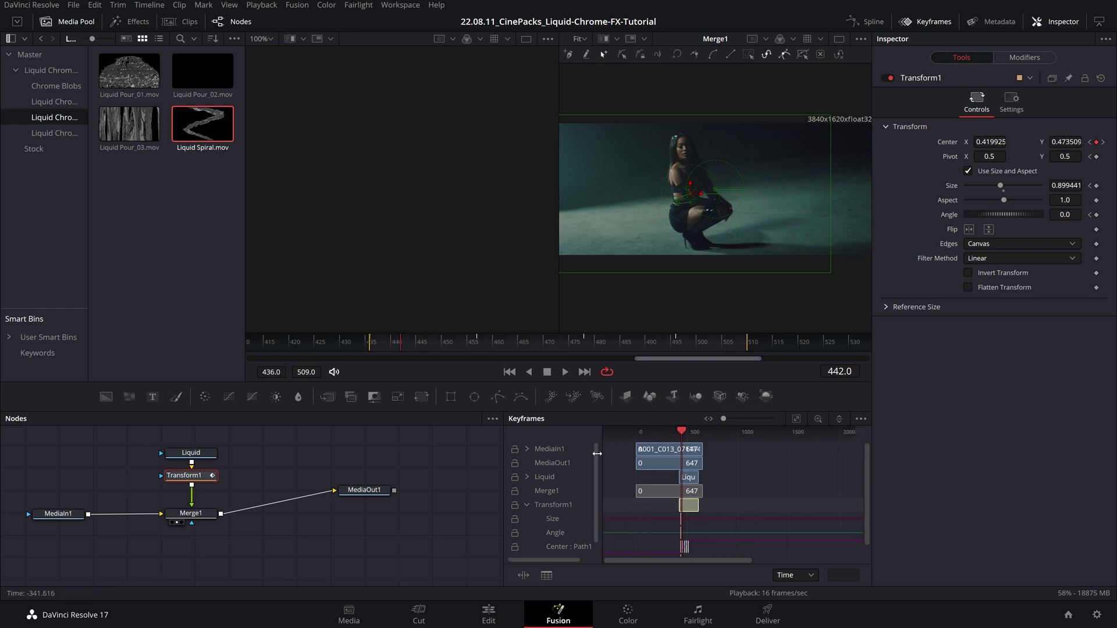
left_click(875, 22)
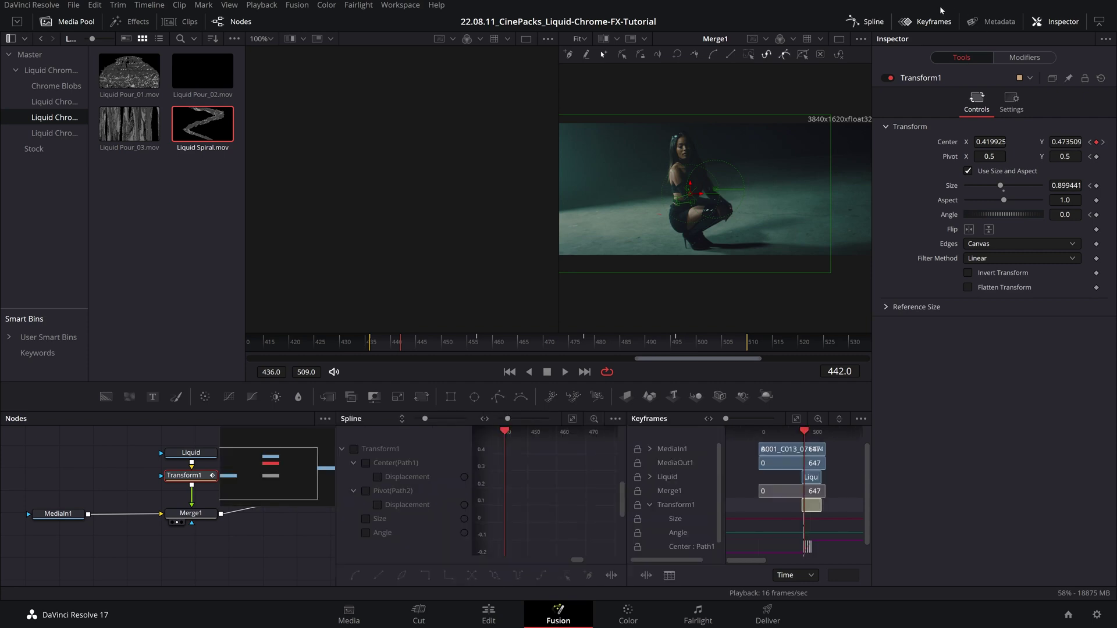
left_click(934, 22)
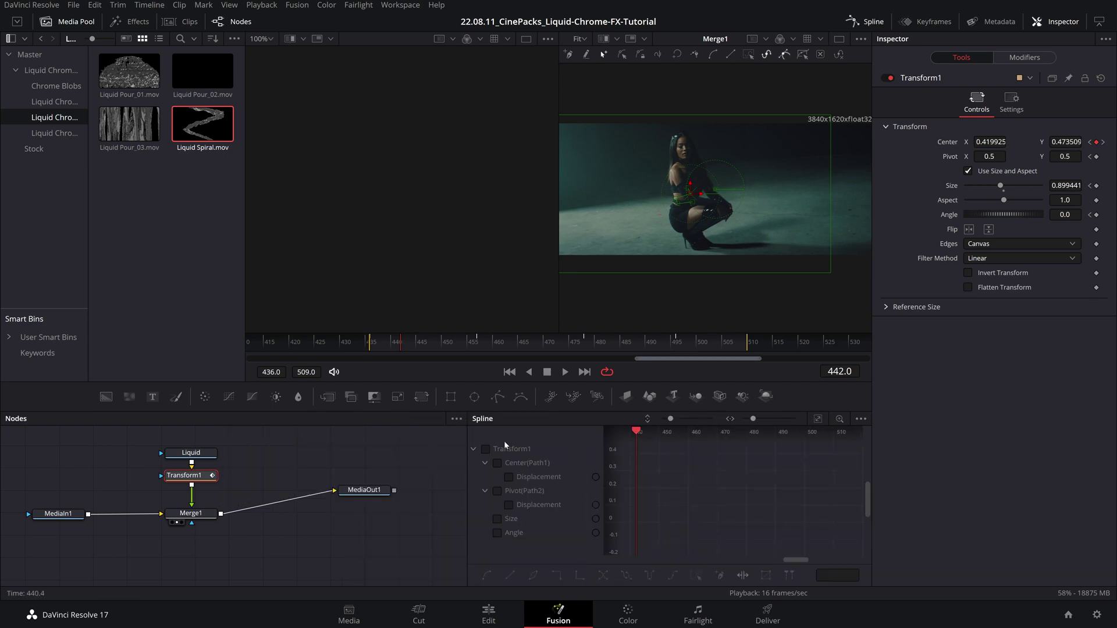
left_click(485, 449)
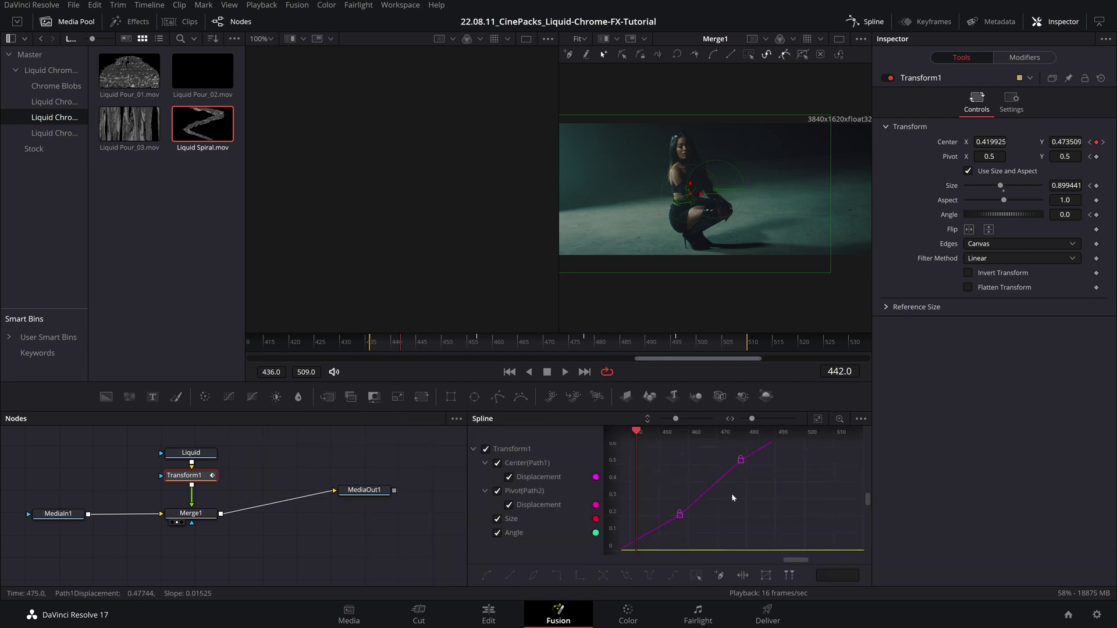
Step: Fit the Transform1 curves in the Spline editor, select all their keyframes and smooth them
key("ctrl+f")
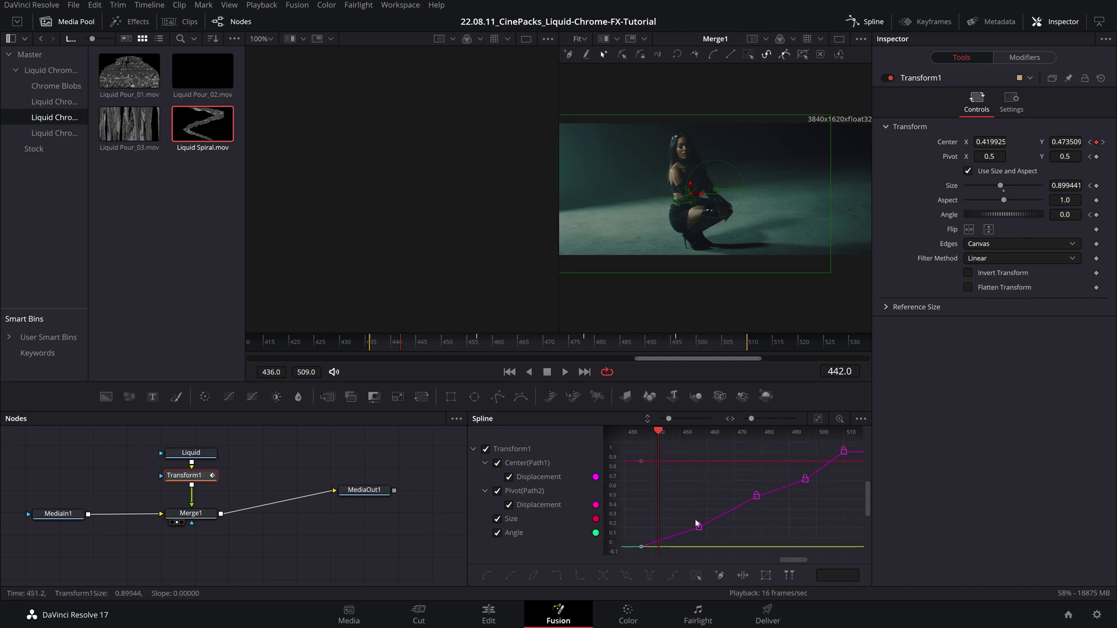
left_click_drag(626, 446, 856, 548)
key("shift+s")
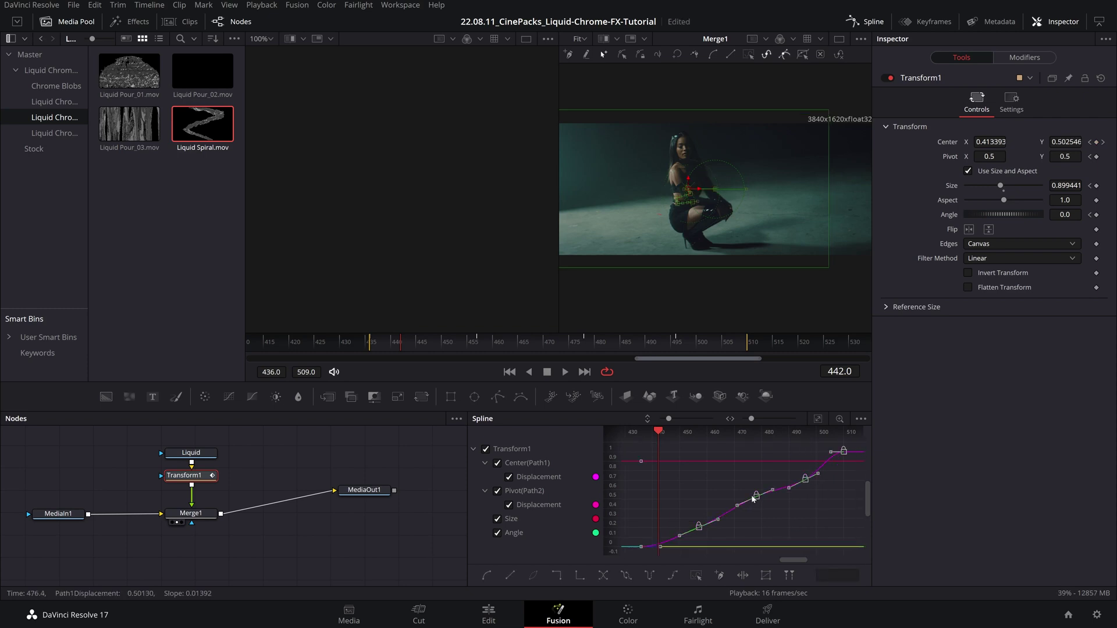
Step: Play back and scrub the composition to check how the smoothed liquid motion follows the woman
left_click(385, 347)
key("space")
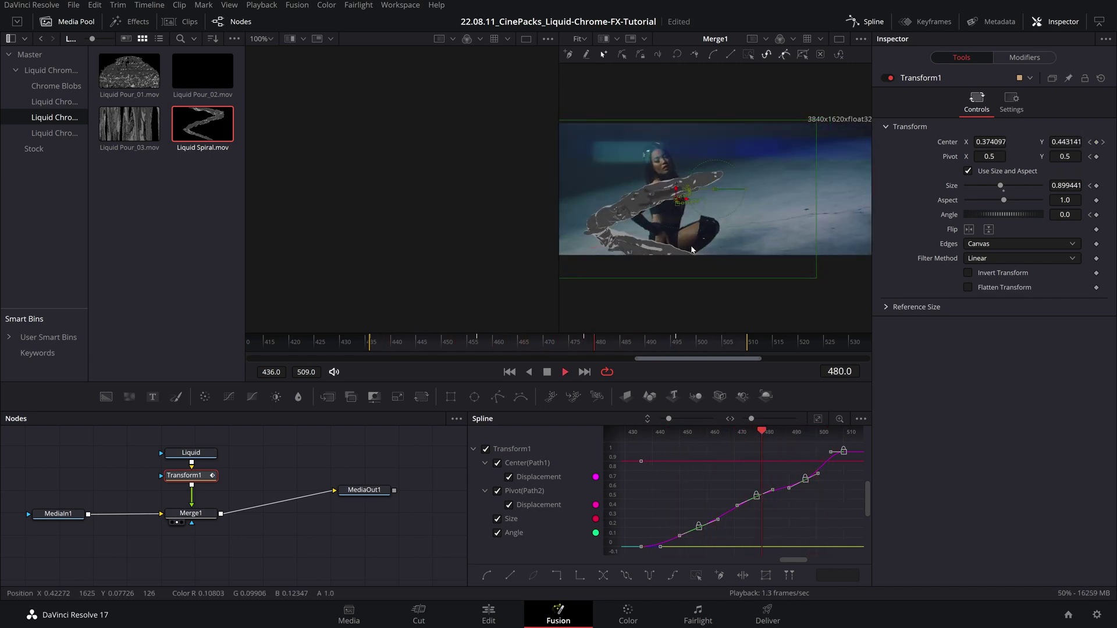
key("space")
left_click_drag(431, 342, 629, 338)
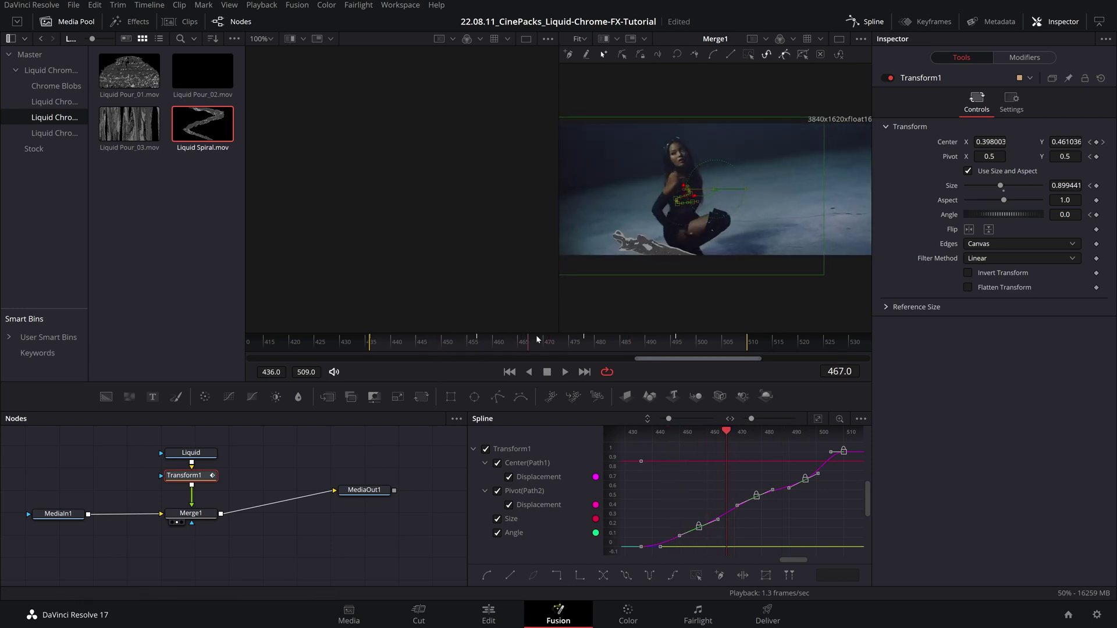
left_click_drag(623, 344, 723, 342)
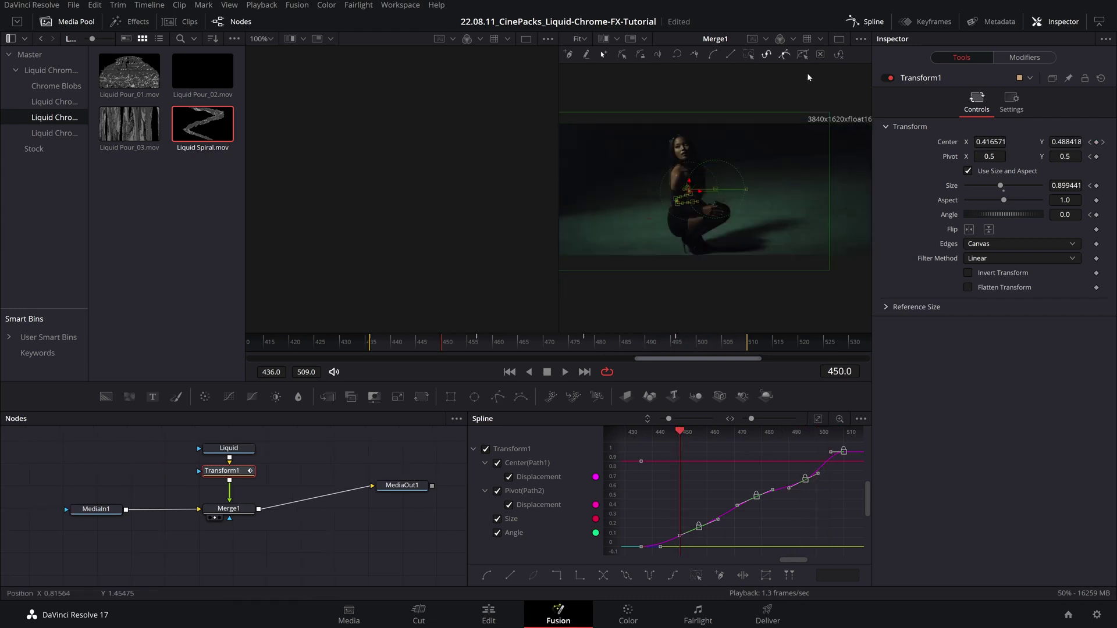
Step: Close the Spline editor, extend the node area to full width and center the enlarged node graph
left_click(867, 21)
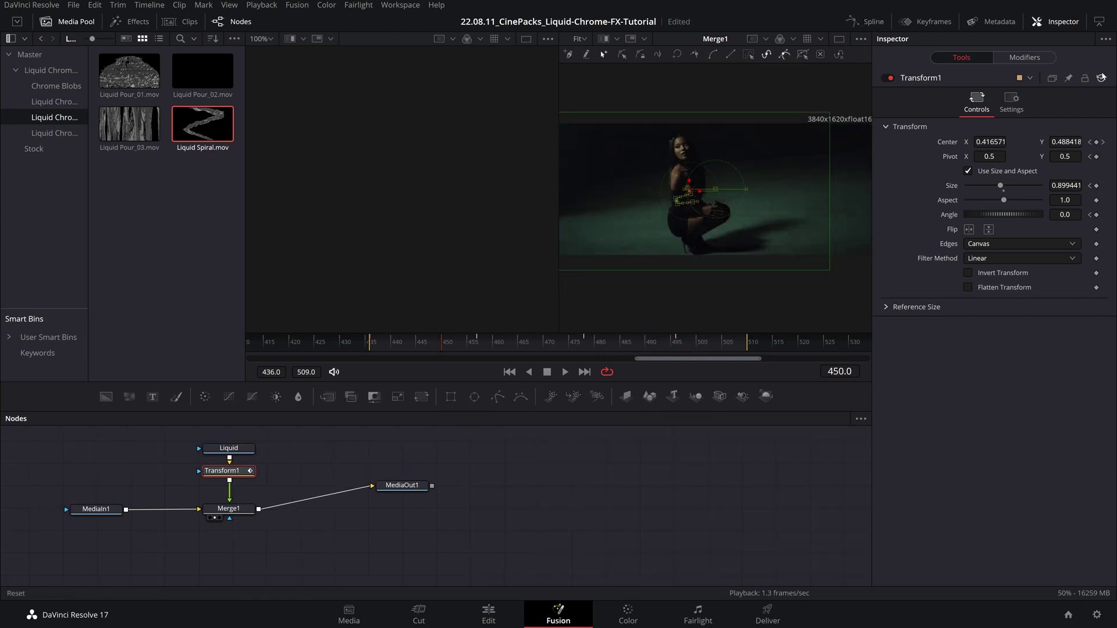
left_click(1098, 23)
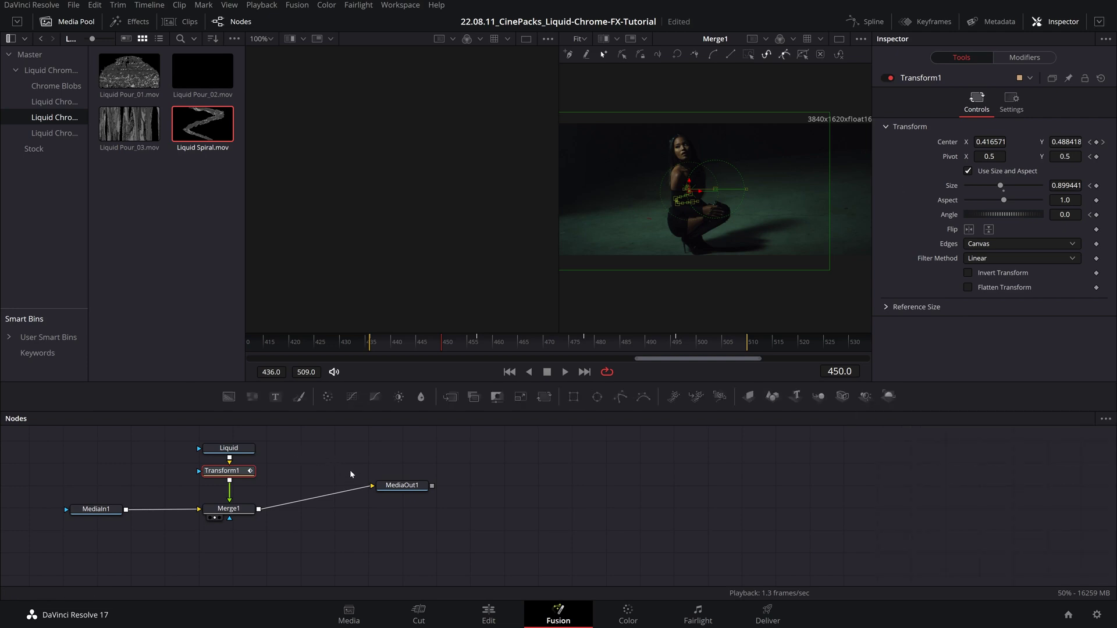
left_click_drag(352, 467, 616, 478)
scroll(451, 506, "up", 1)
scroll(453, 501, "down", 1)
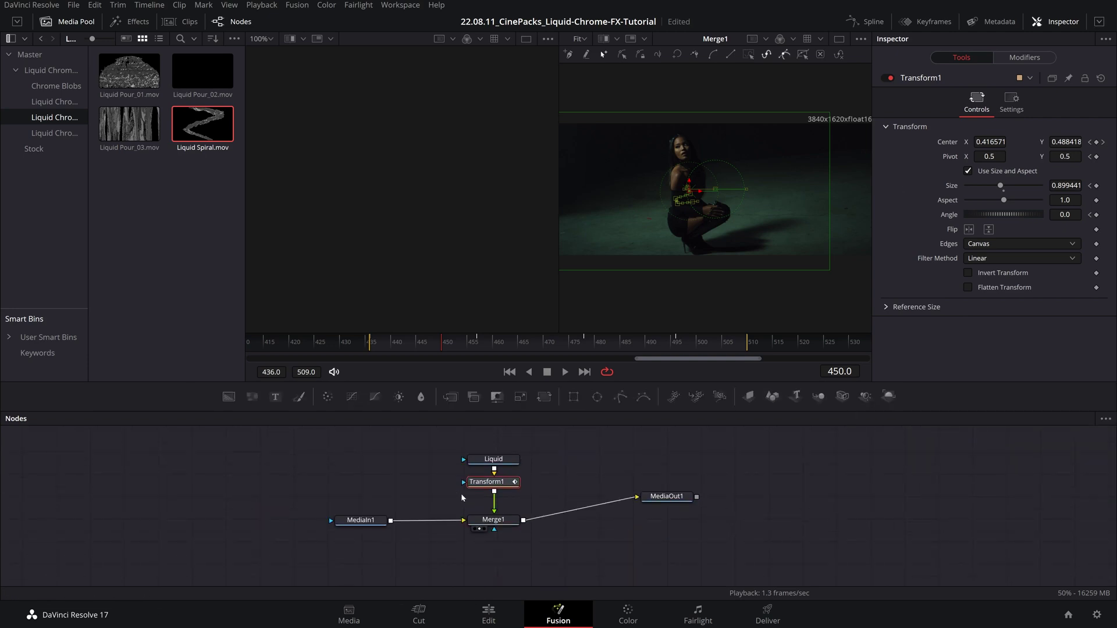
scroll(534, 471, "up", 2)
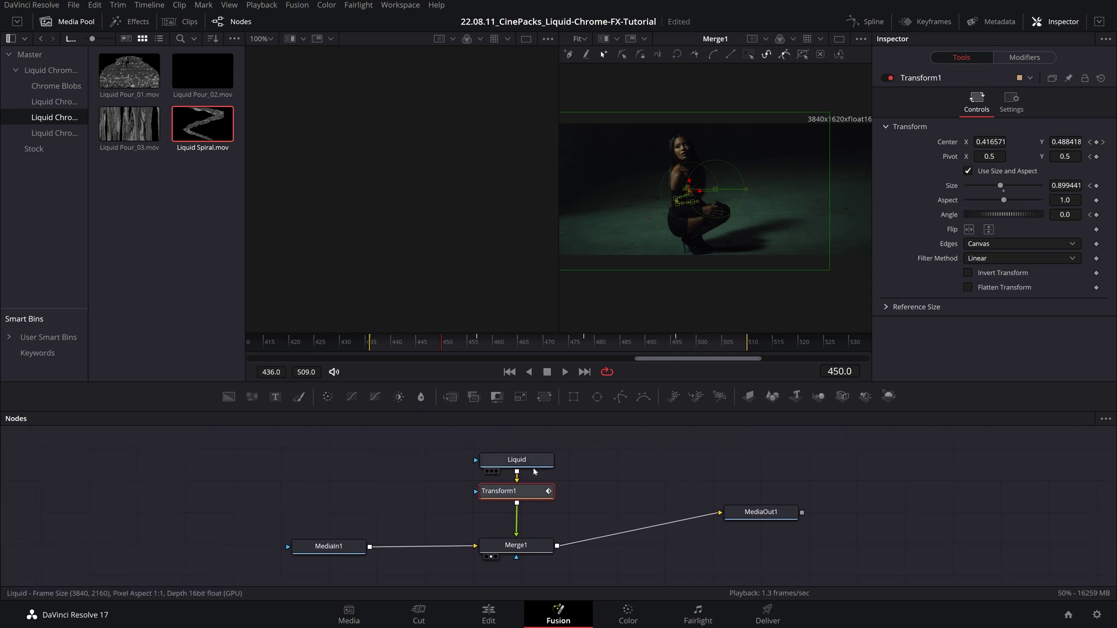
Step: Attach a Polygon mask to the Liquid node and place the mask node directly above it
left_click(513, 464)
left_click_drag(608, 464, 649, 469)
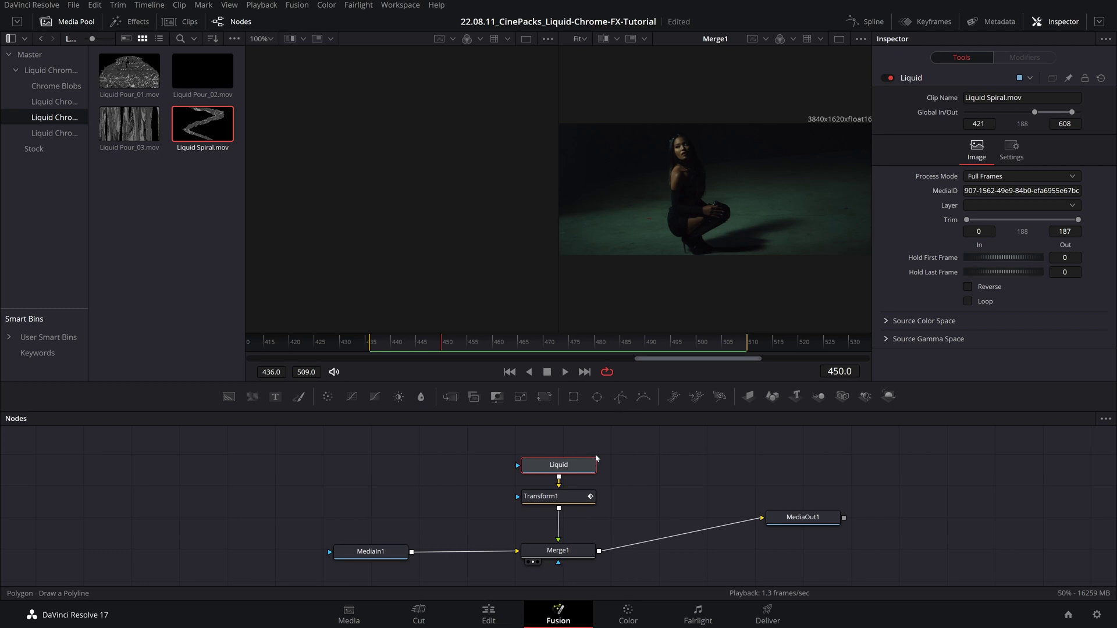
mouse_move(561, 455)
left_mouse_down()
mouse_move(544, 452)
mouse_move(560, 449)
left_mouse_up()
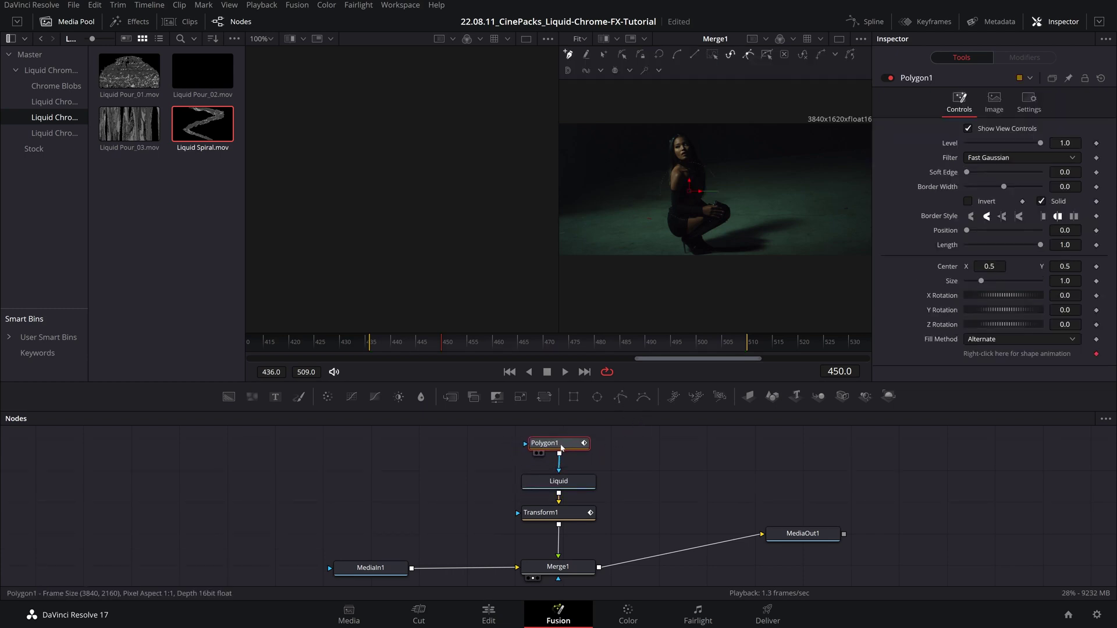
left_click_drag(665, 444, 667, 456)
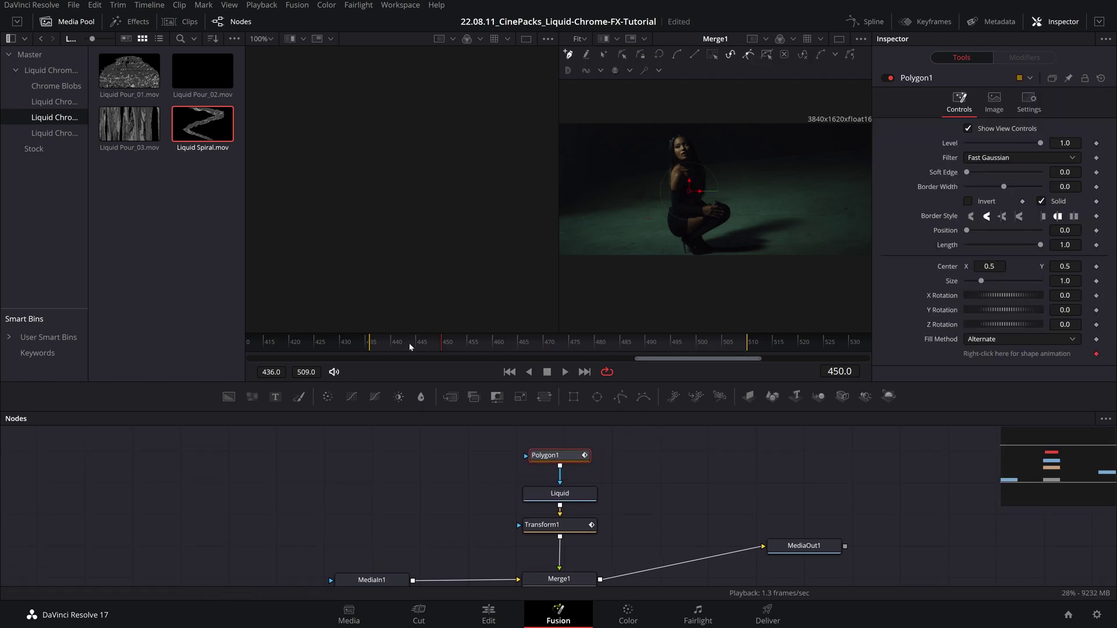
Step: Scrub through the clip and stop at frame 466, keeping the Polygon mask node in view
left_click_drag(409, 347, 526, 365)
scroll(582, 500, "down", 3)
left_click_drag(607, 509, 612, 533)
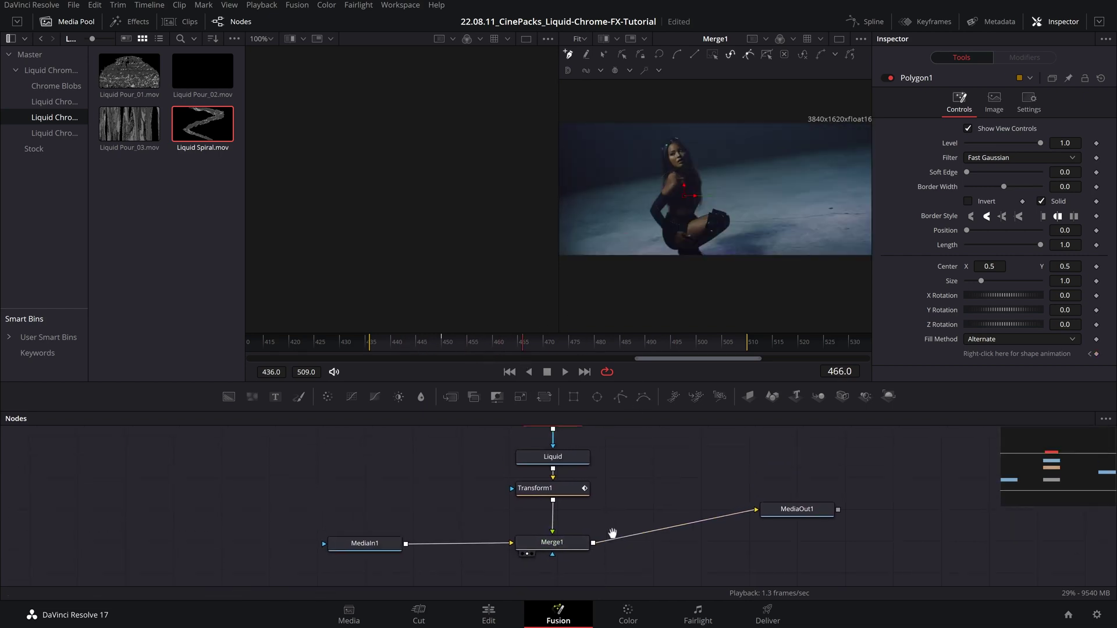
scroll(612, 534, "up", 2)
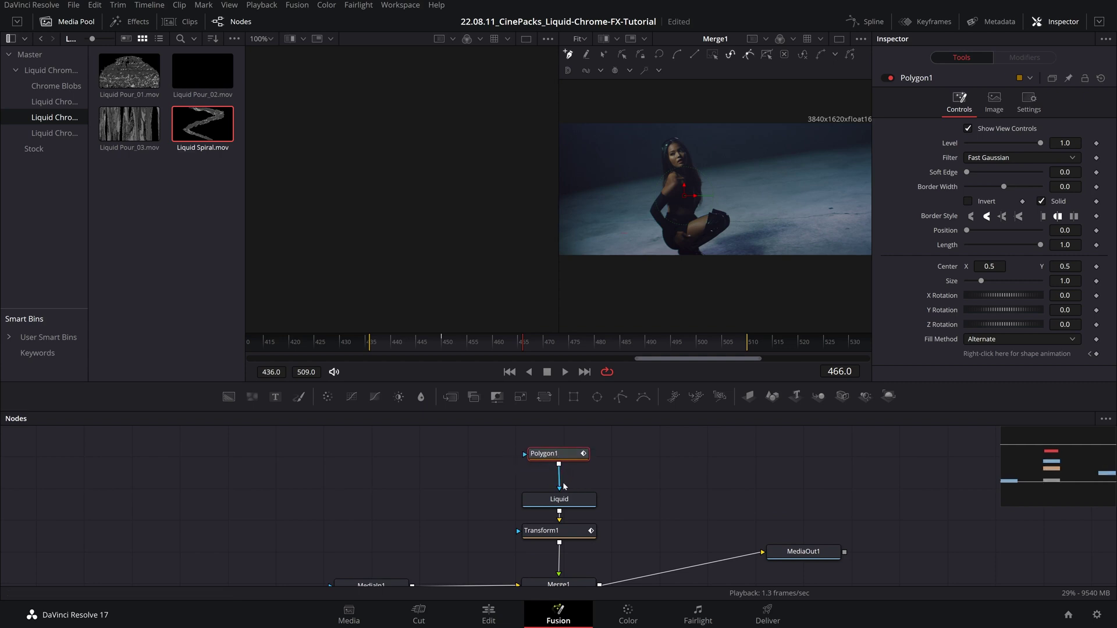
Step: Disconnect the Polygon mask from the Liquid node, set it just above that node and go to frame 454
left_click(559, 475)
left_click_drag(553, 457, 550, 467)
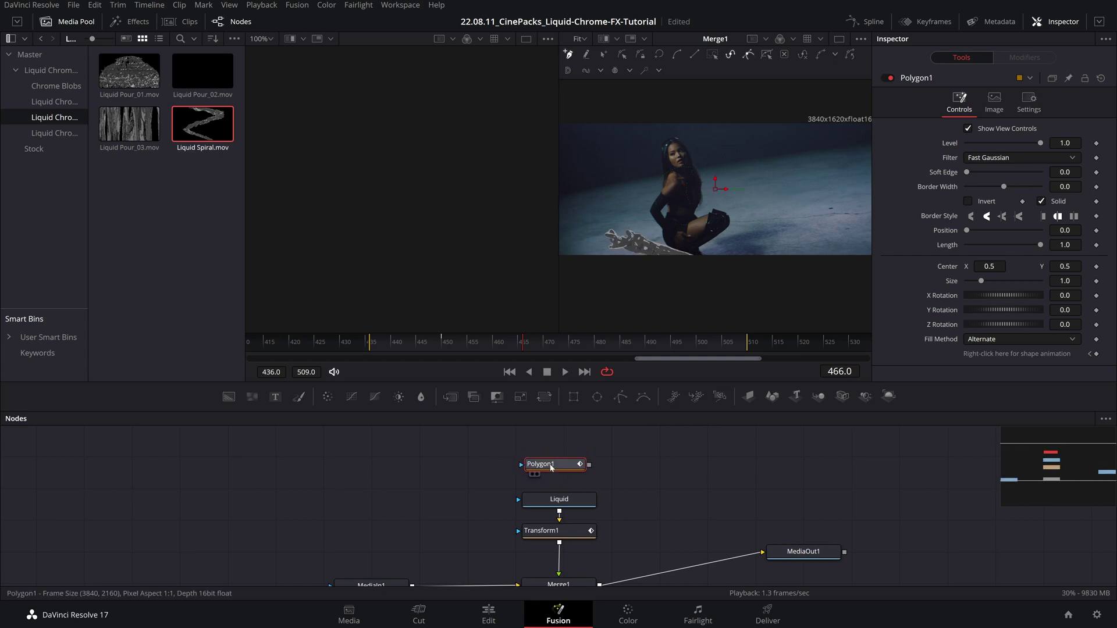
mouse_move(496, 347)
left_mouse_down()
mouse_move(391, 348)
mouse_move(504, 358)
left_mouse_up()
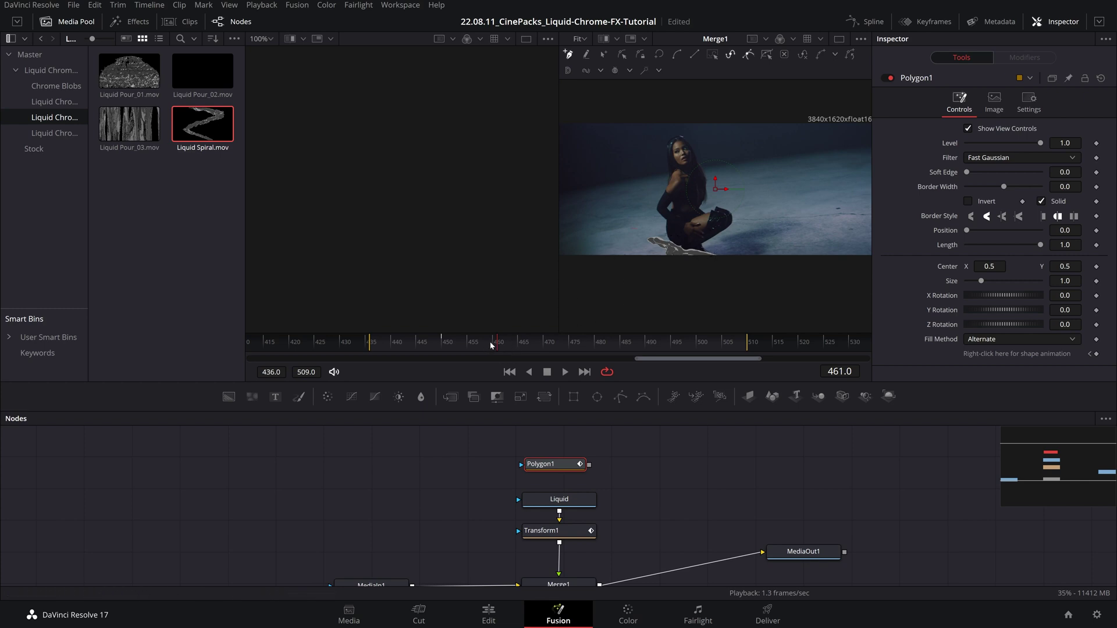
left_click_drag(497, 347, 463, 346)
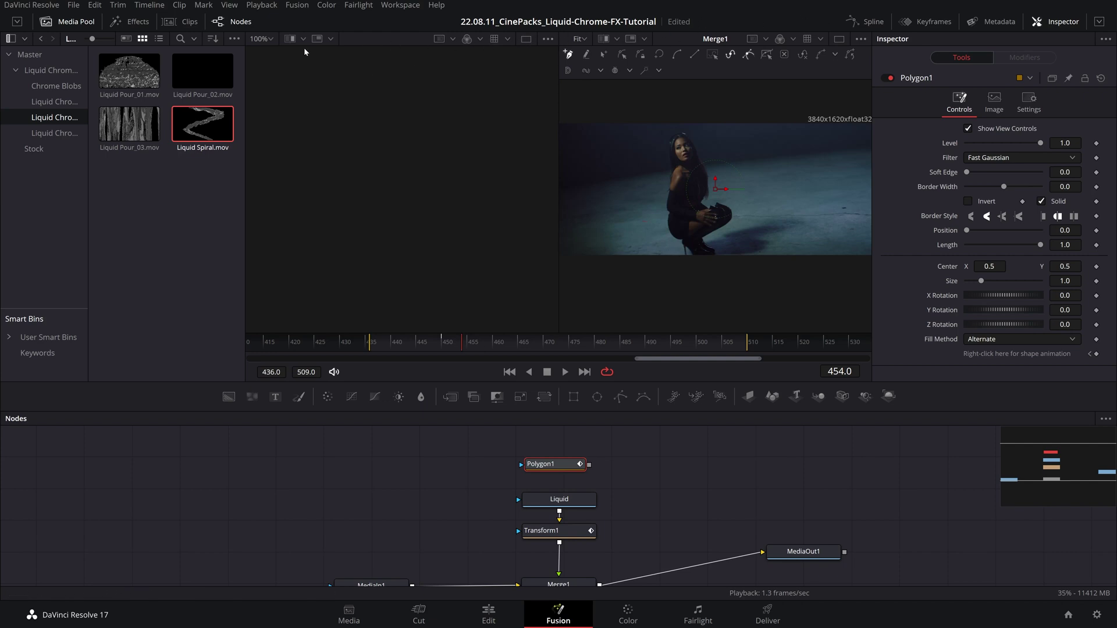
Step: Switch to a single large viewer and frame the woman's lower legs and boots closely for masking
left_click(839, 39)
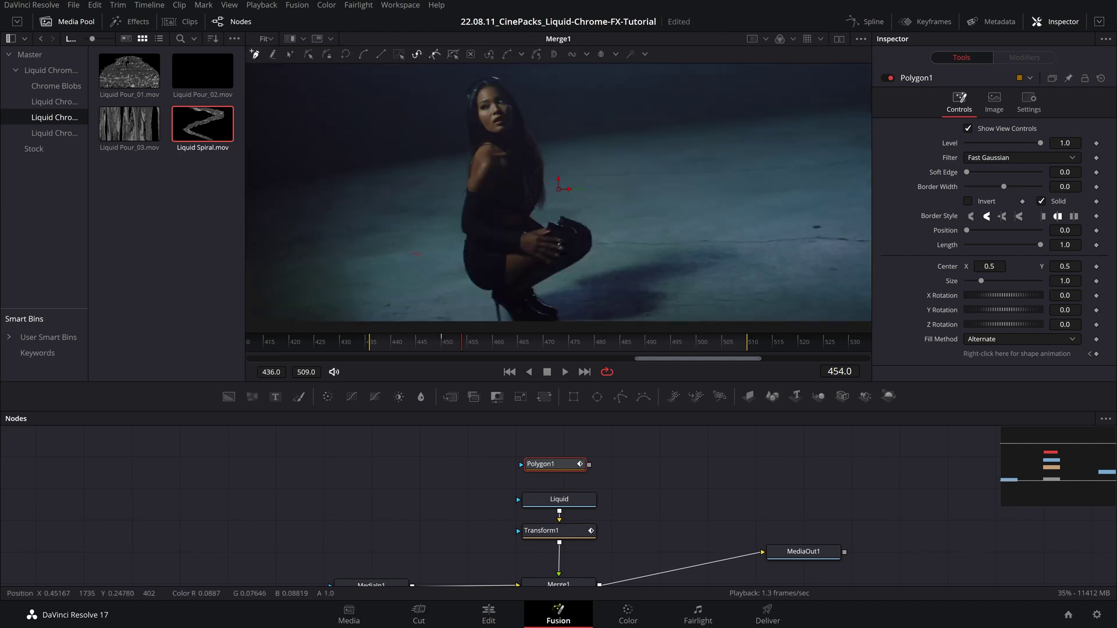
scroll(563, 260, "up", 3)
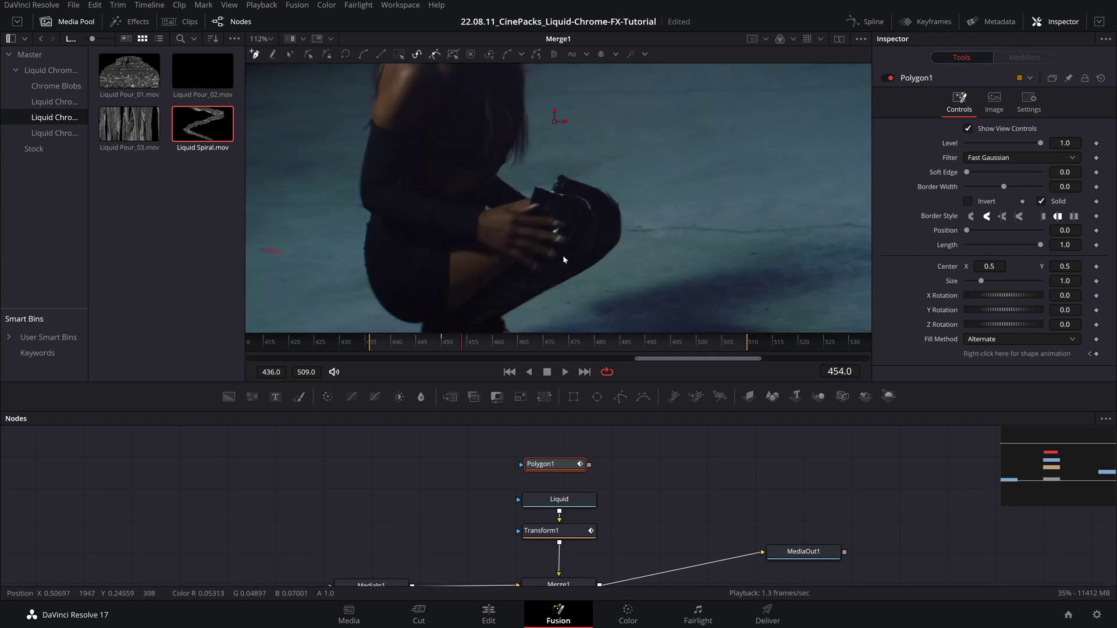
scroll(563, 260, "down", 5)
scroll(575, 205, "down", 2)
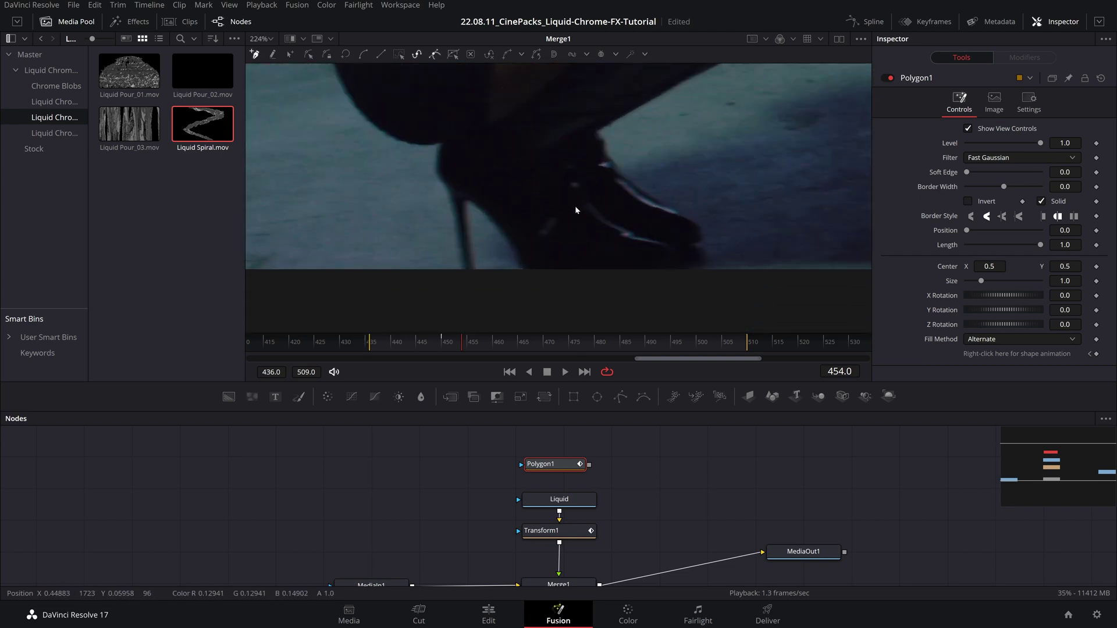
scroll(576, 200, "up", 2)
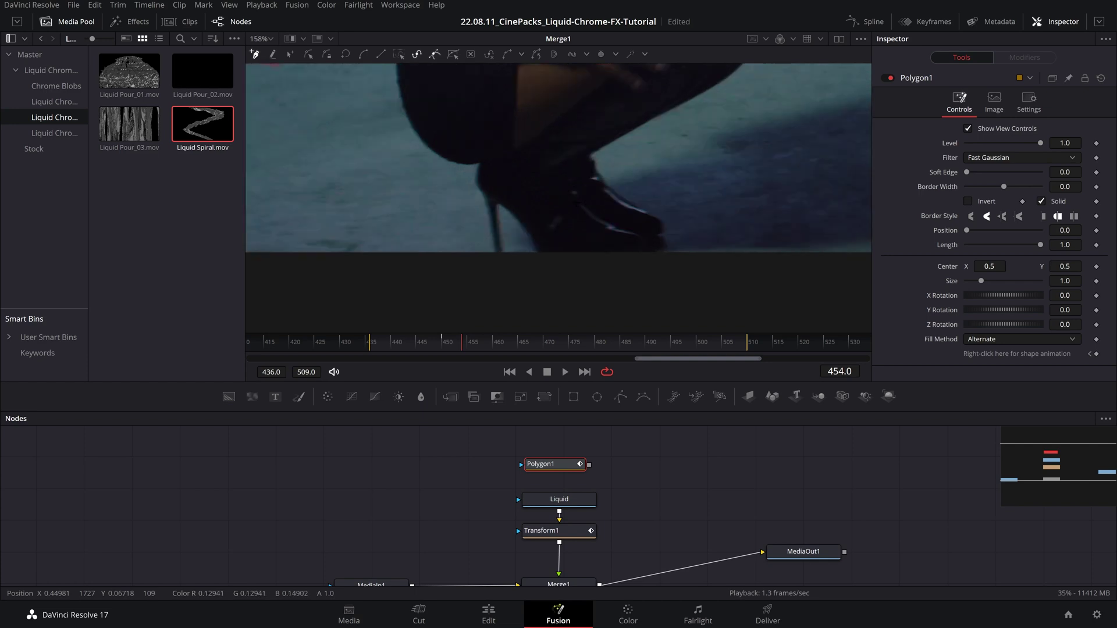
scroll(662, 321, "up", 2)
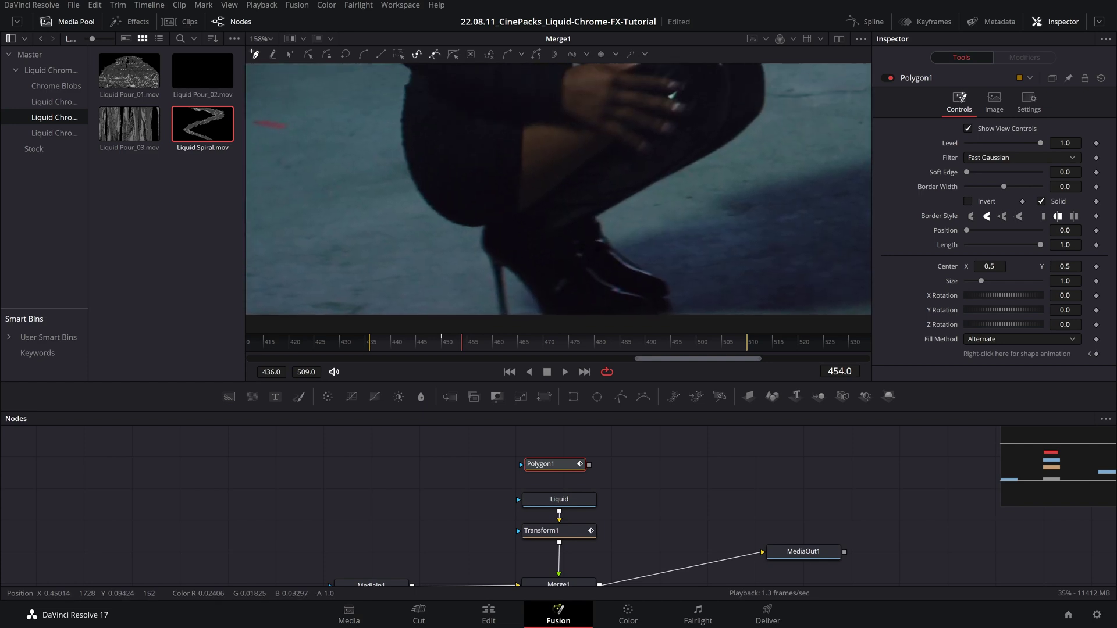
Step: Start the polygon outline below the image under the boot's toe and trace the boot's front edge up to the thigh
left_click(656, 327)
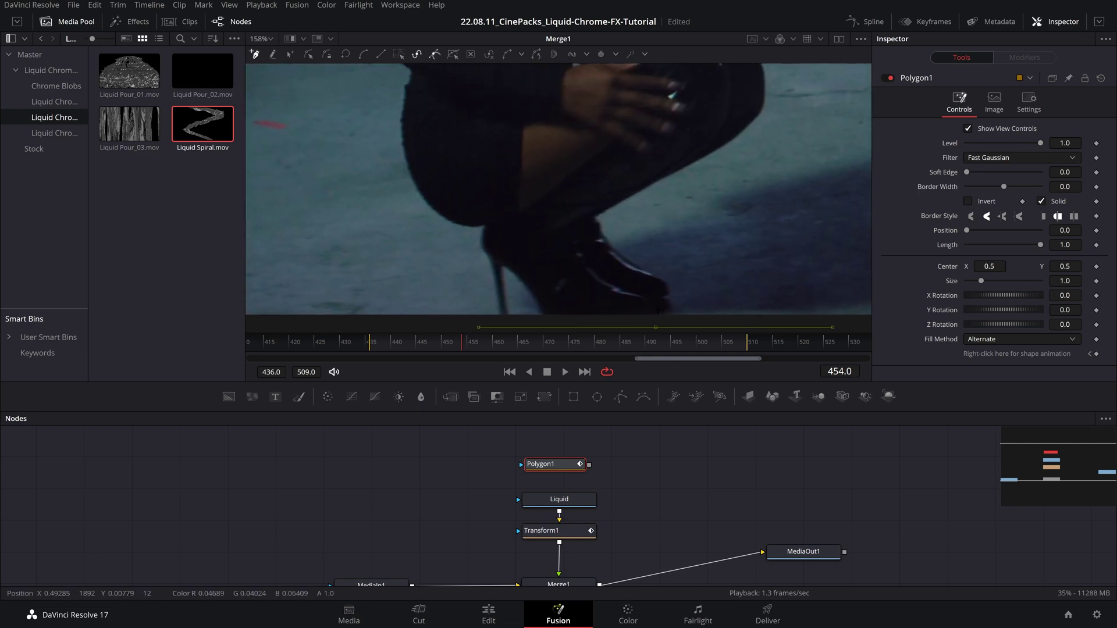
left_click(657, 310)
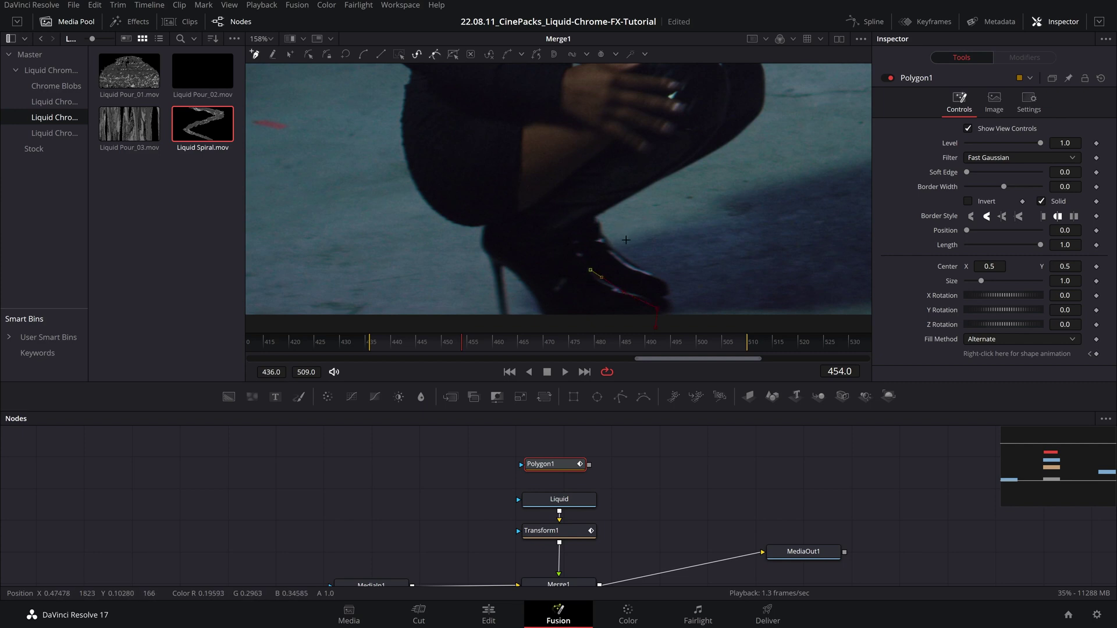
left_click(597, 217)
left_click(574, 151)
left_click(562, 118)
Step: Continue the polygon outline across the thigh and along the curved back of the woman's hip to the ankle
left_click(400, 121)
left_click_drag(432, 209, 457, 233)
left_click(400, 121)
left_click_drag(411, 151, 401, 151)
left_click(432, 209)
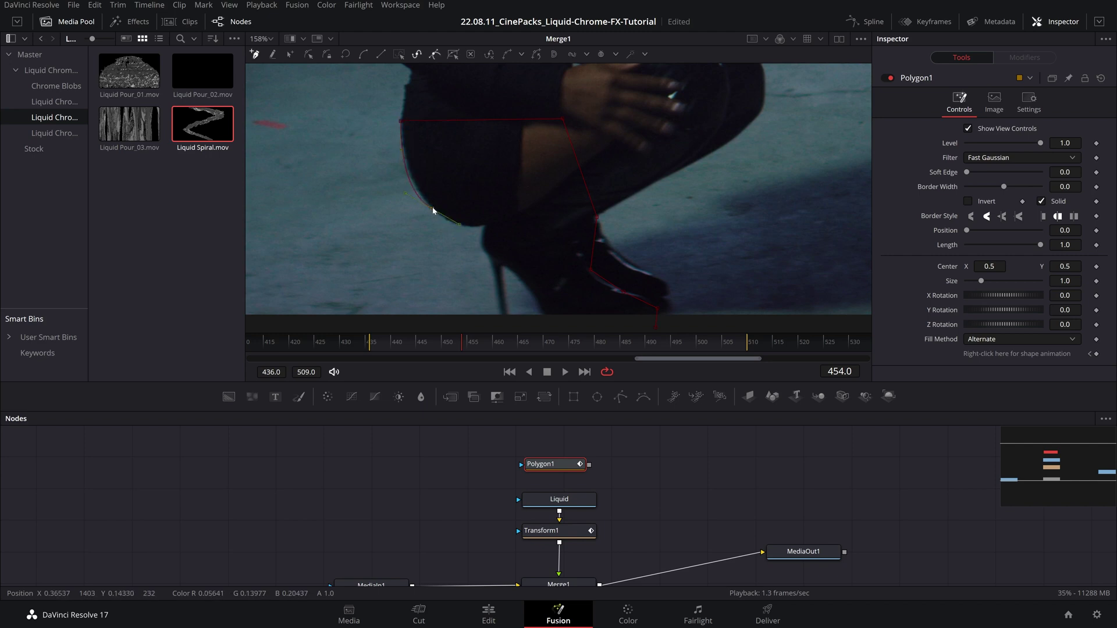
left_click_drag(432, 210, 441, 213)
left_click(485, 225)
left_click(440, 212)
Step: Trace the back of the boot down past the image's lower edge and close the polygon at its starting point
left_click_drag(455, 223, 455, 228)
mouse_move(532, 292)
left_mouse_down()
mouse_move(546, 316)
mouse_move(532, 294)
left_mouse_up()
left_click(549, 327)
left_click_drag(597, 308, 563, 247)
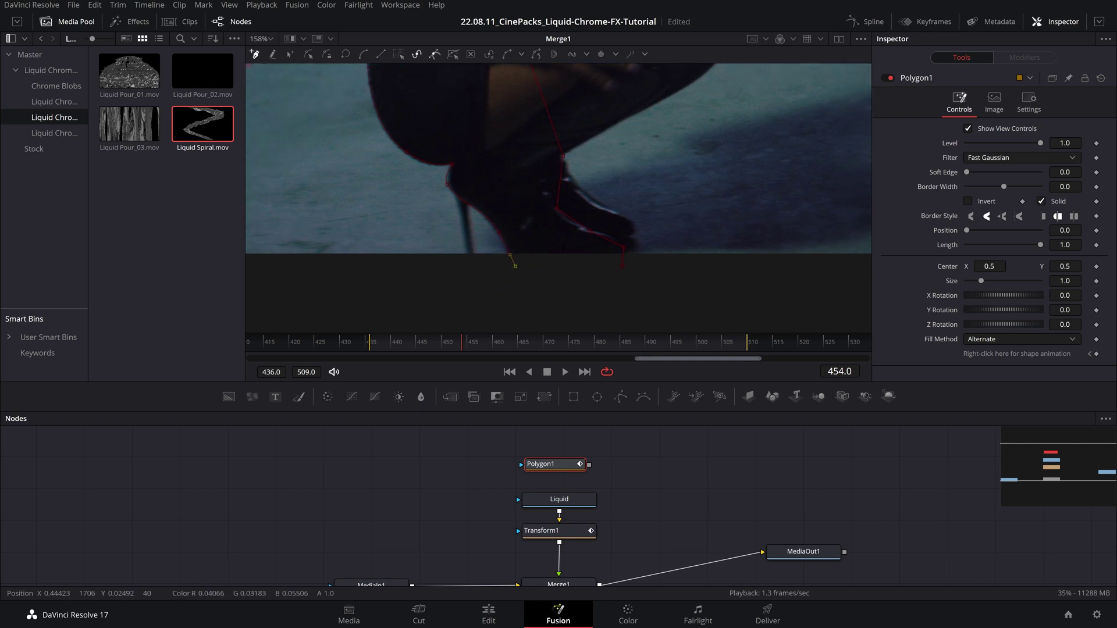
left_click(621, 266)
left_click_drag(519, 296, 538, 352)
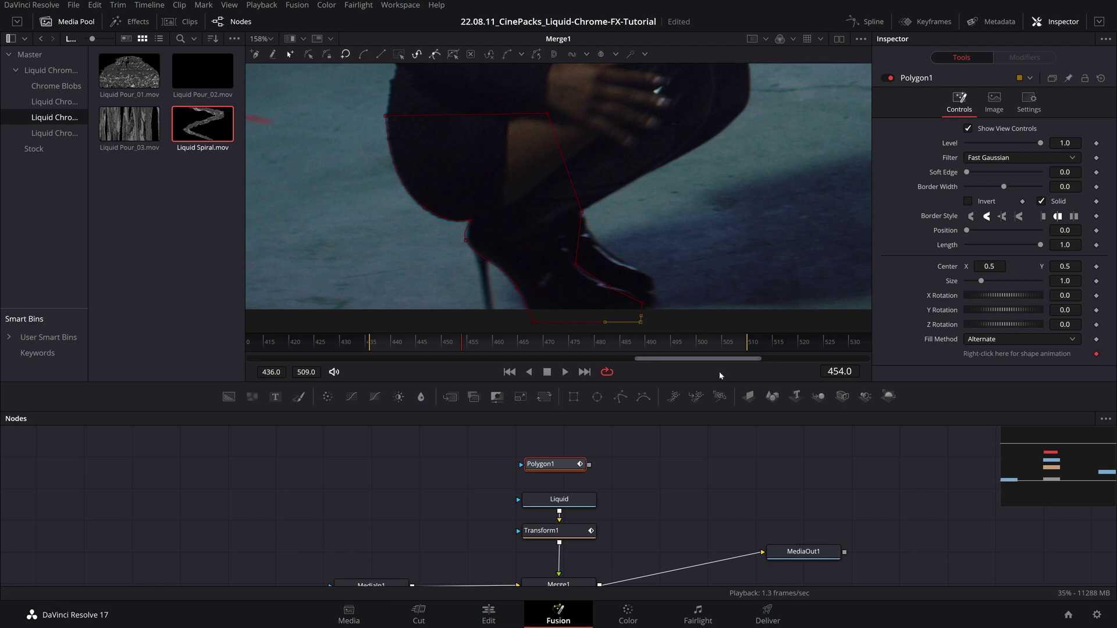
Step: At frame 462, select all the polygon's points, enable the shape box and shift the mask down to follow the woman's leg
left_click_drag(466, 346, 507, 356)
left_click_drag(658, 214, 664, 174)
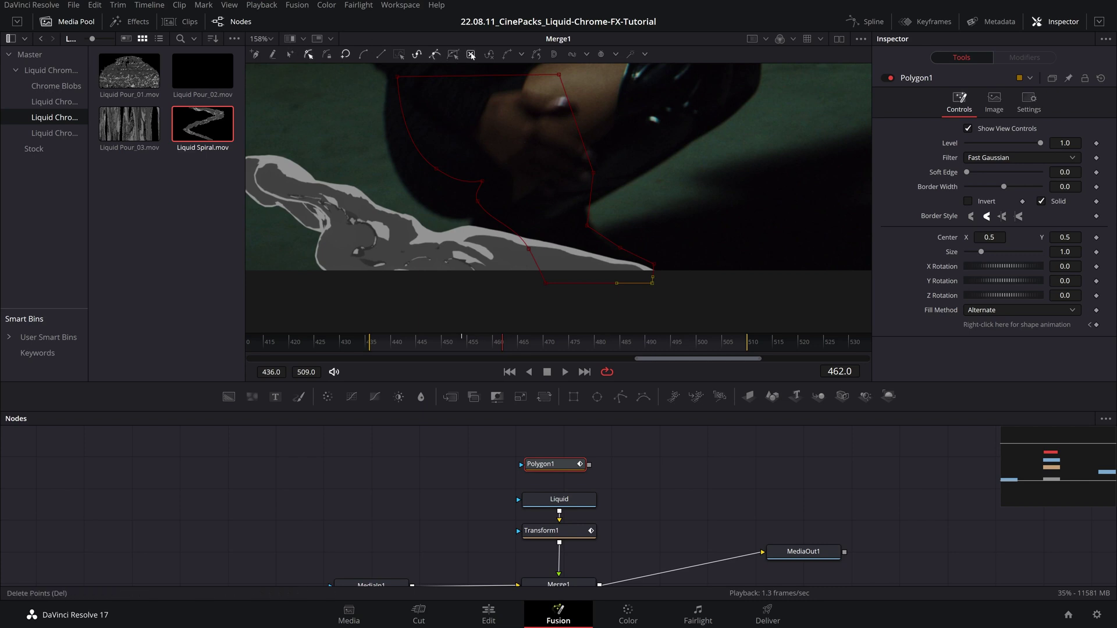
left_click(453, 55)
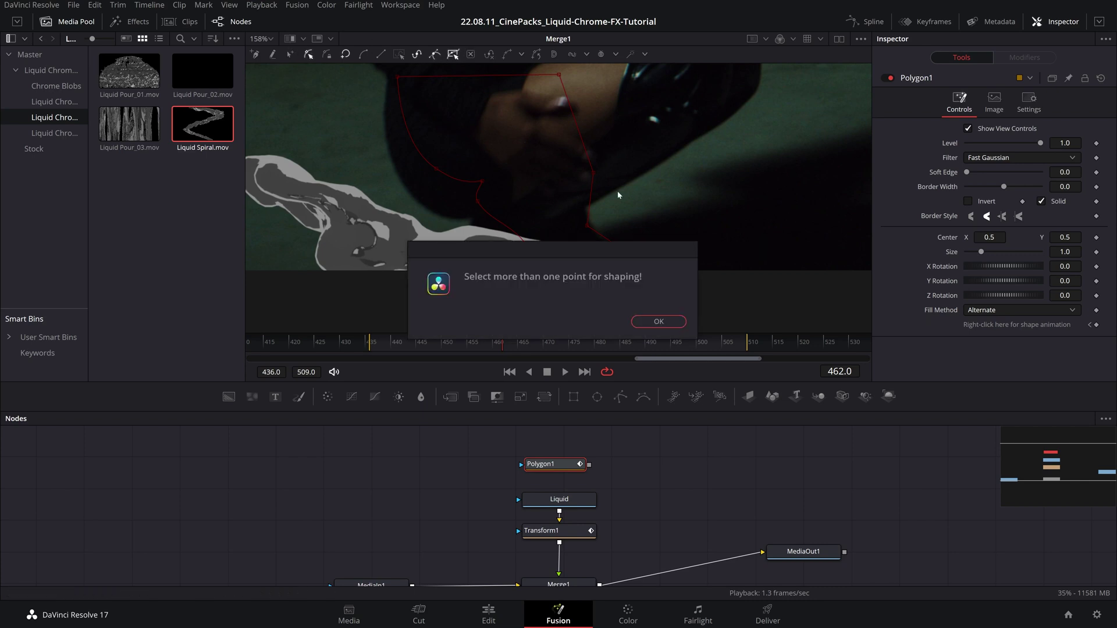
left_click(647, 322)
left_click_drag(725, 317, 295, 58)
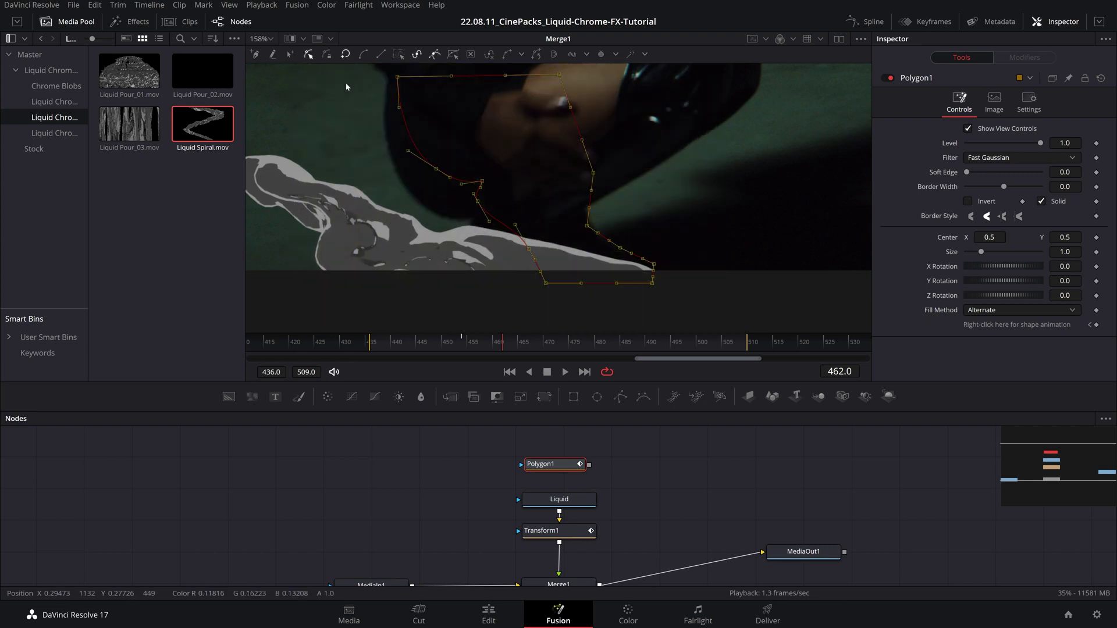
scroll(581, 179, "up", 1)
scroll(584, 185, "down", 2)
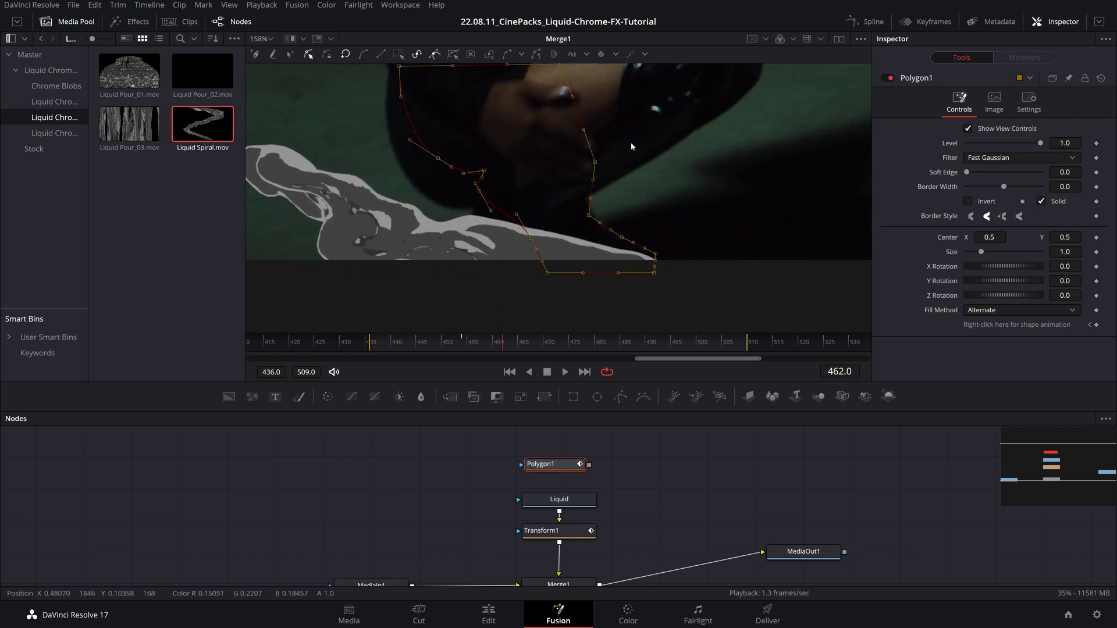
left_click(453, 55)
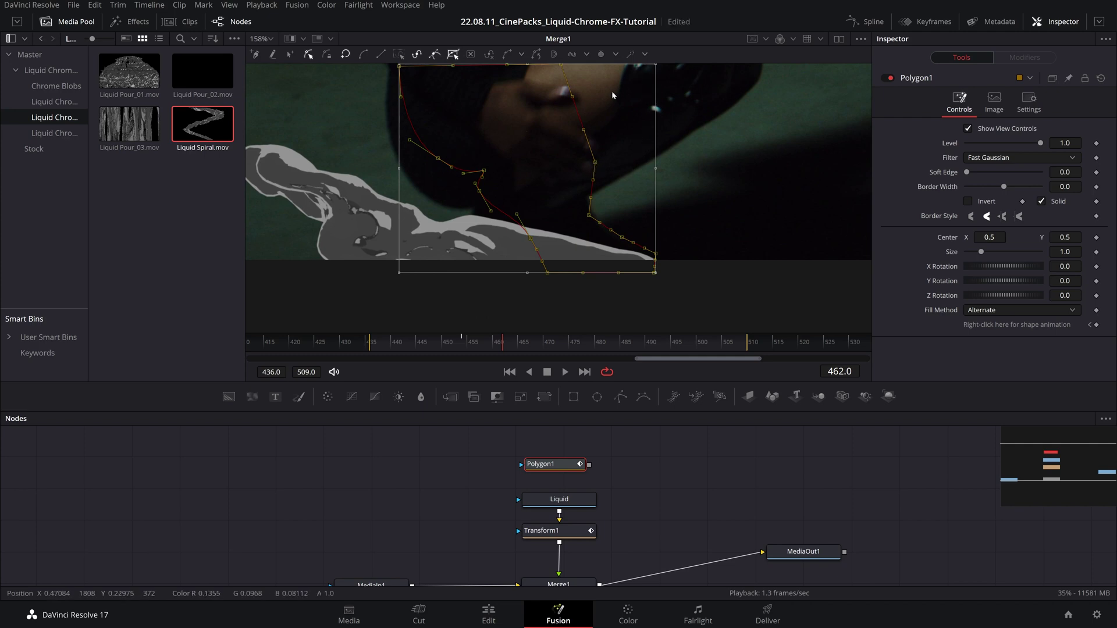
left_click_drag(577, 104, 578, 119)
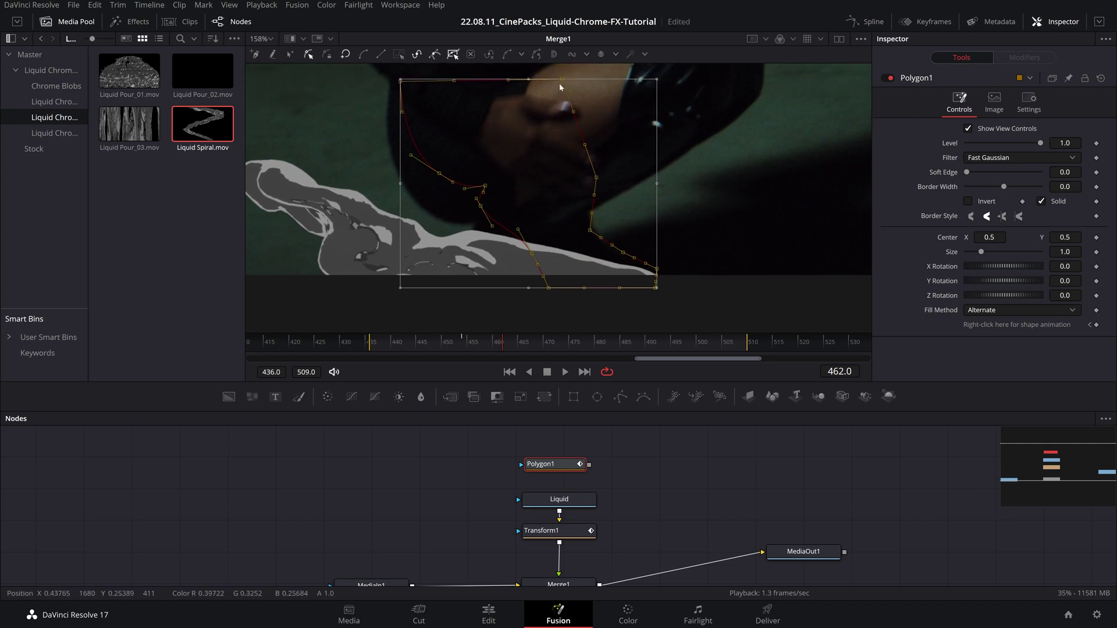
left_click_drag(562, 81, 551, 120)
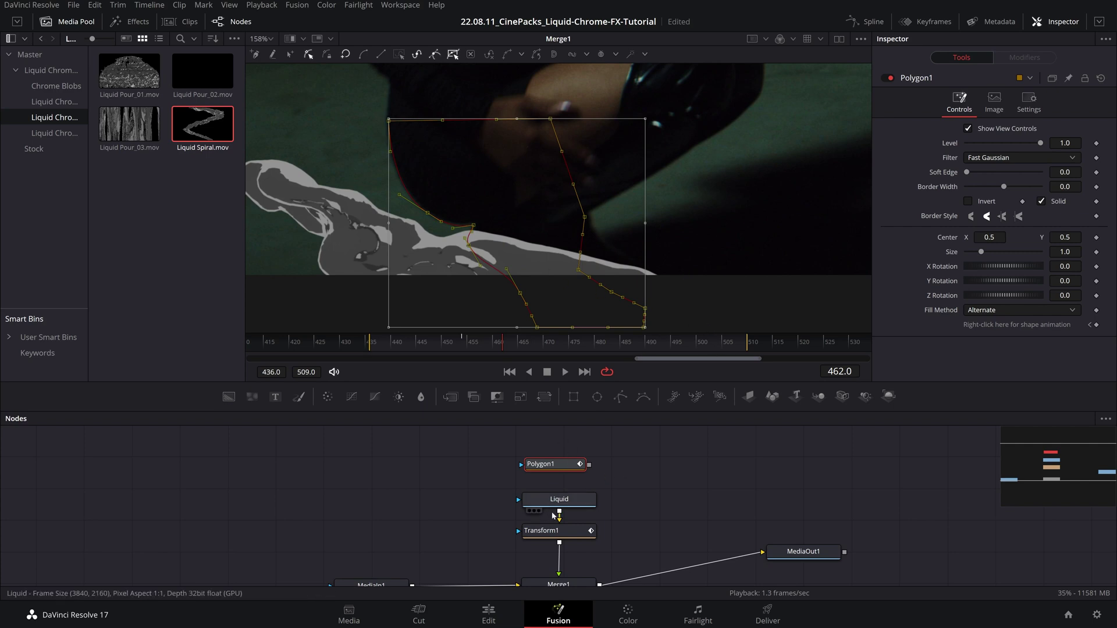
Step: View the MediaIn1 footage alone and adjust Polygon1's points to fit the front and back edges of the boot at frame 462
left_click_drag(631, 474, 653, 440)
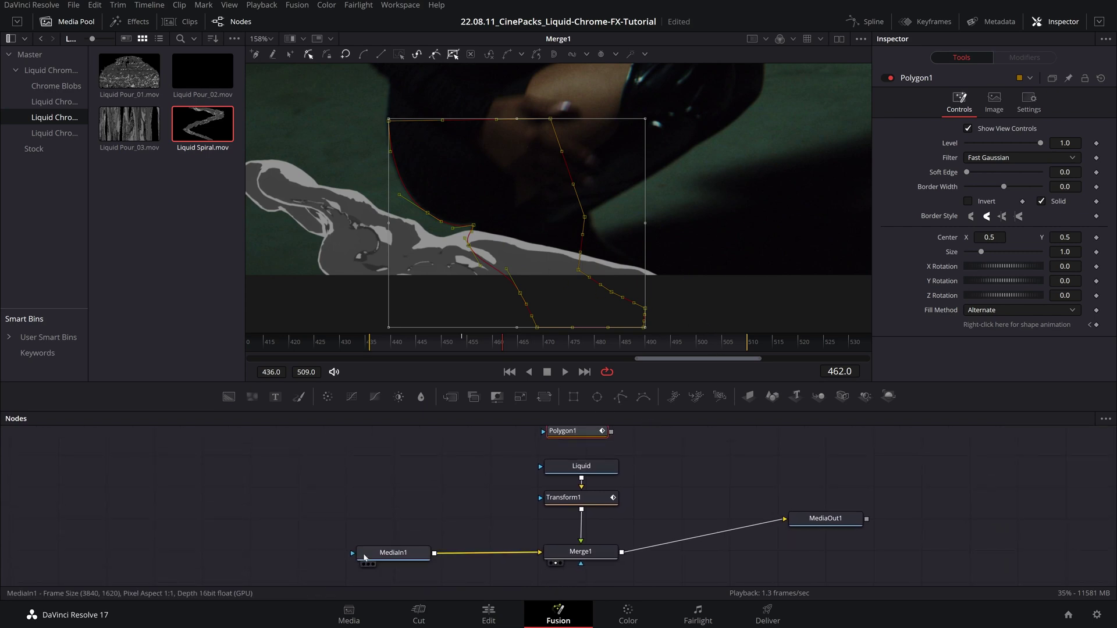
left_click(399, 554)
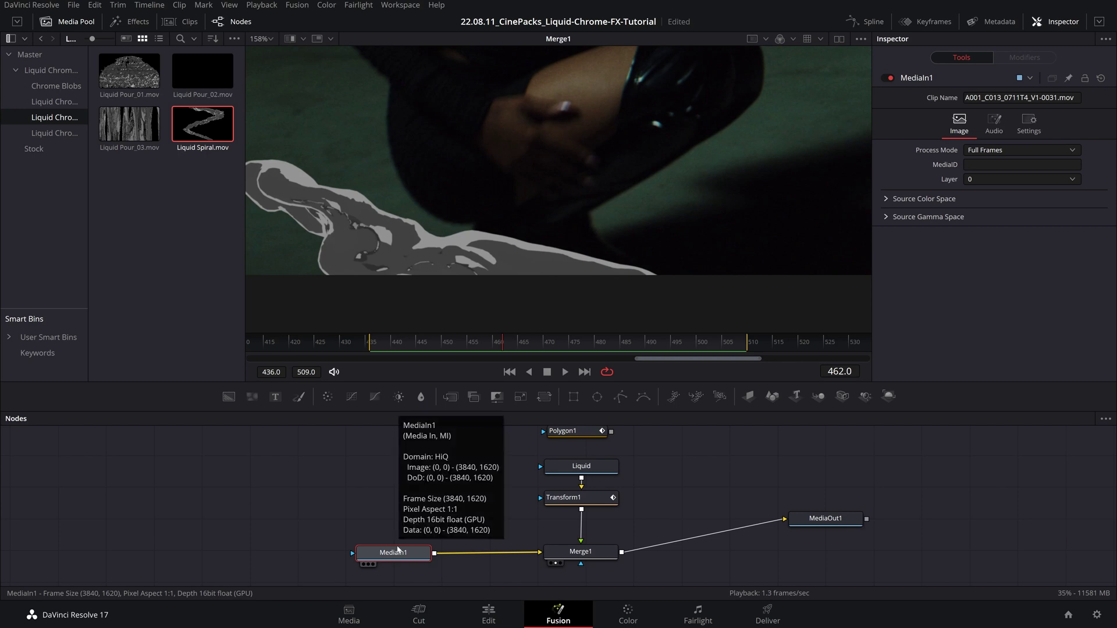
key("1")
left_click_drag(636, 225, 658, 246)
left_click(582, 439)
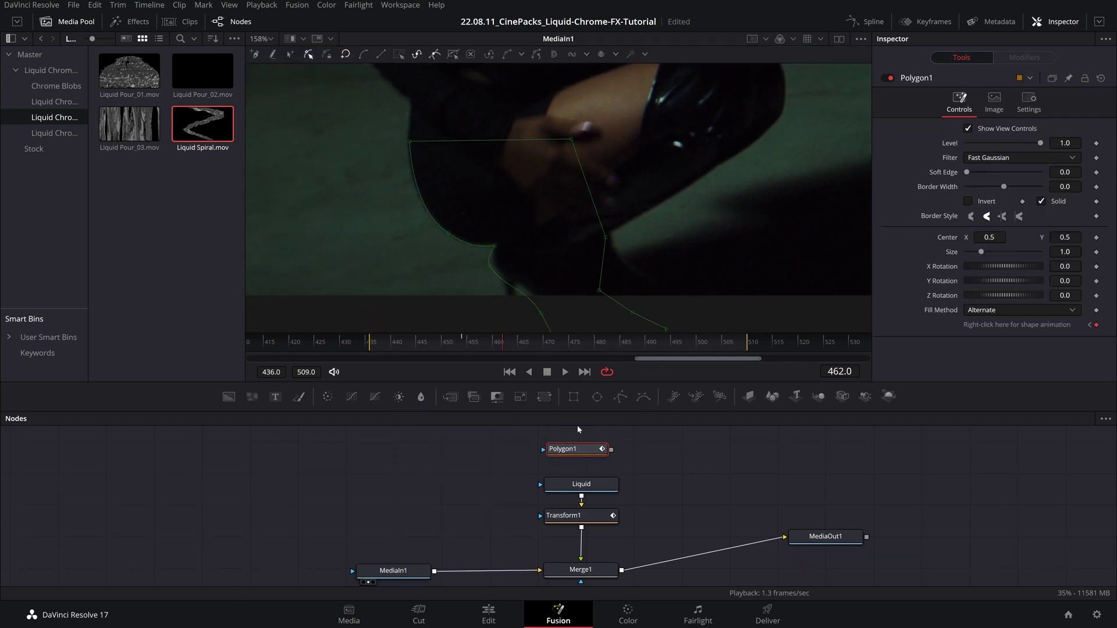
left_click(490, 267)
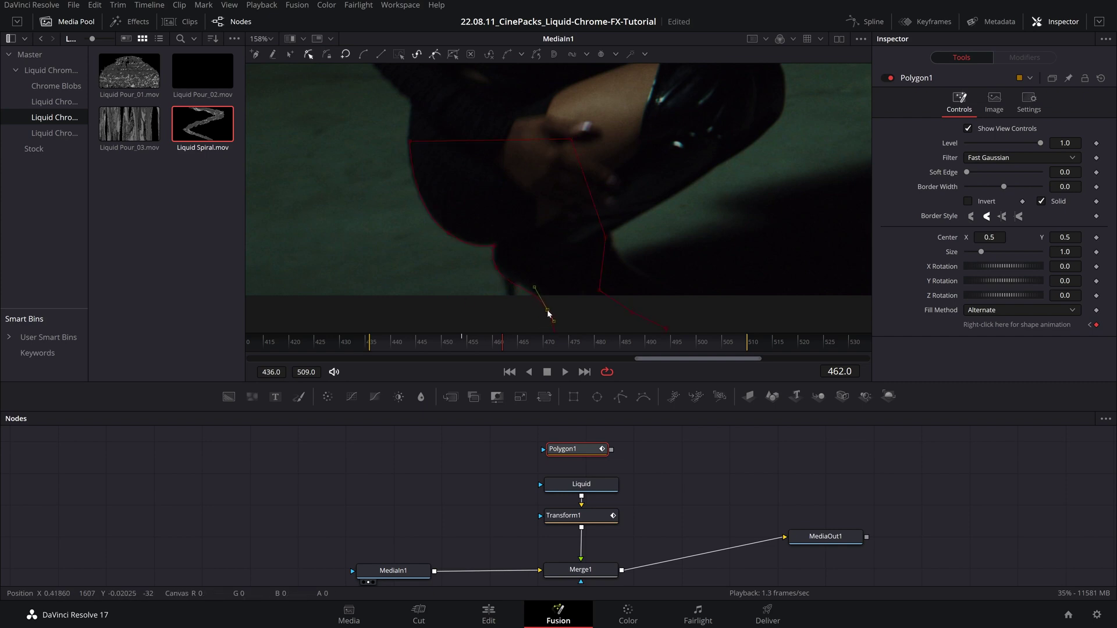
left_click_drag(627, 278, 630, 272)
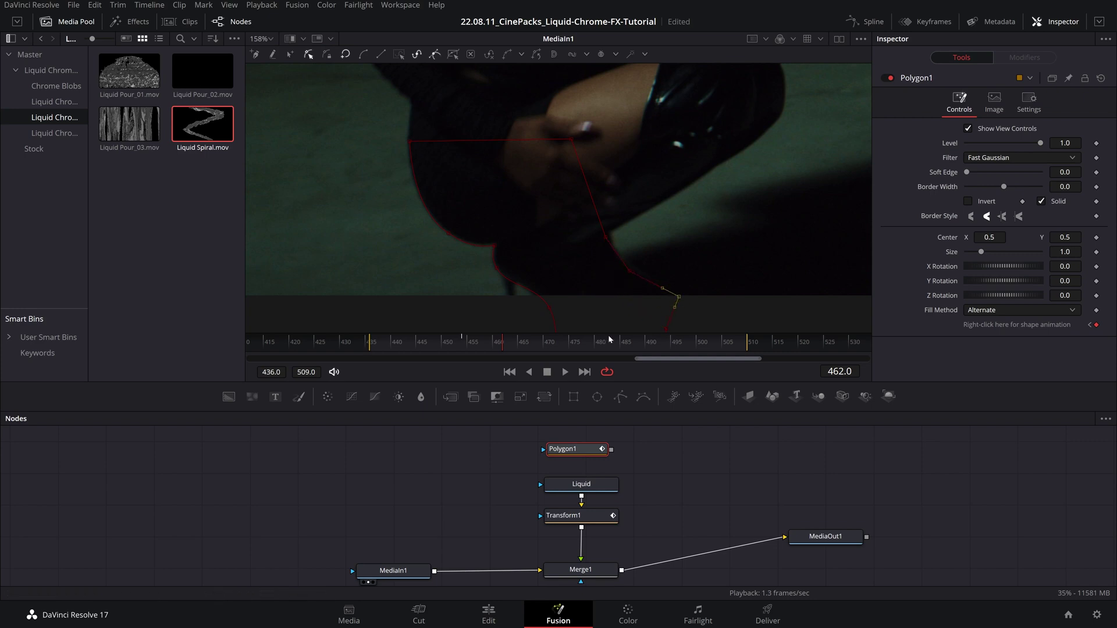
Step: View the Merge1 composite and scrub from frame 473 onward to examine where the liquid crosses the woman's legs
left_click_drag(500, 345, 562, 359)
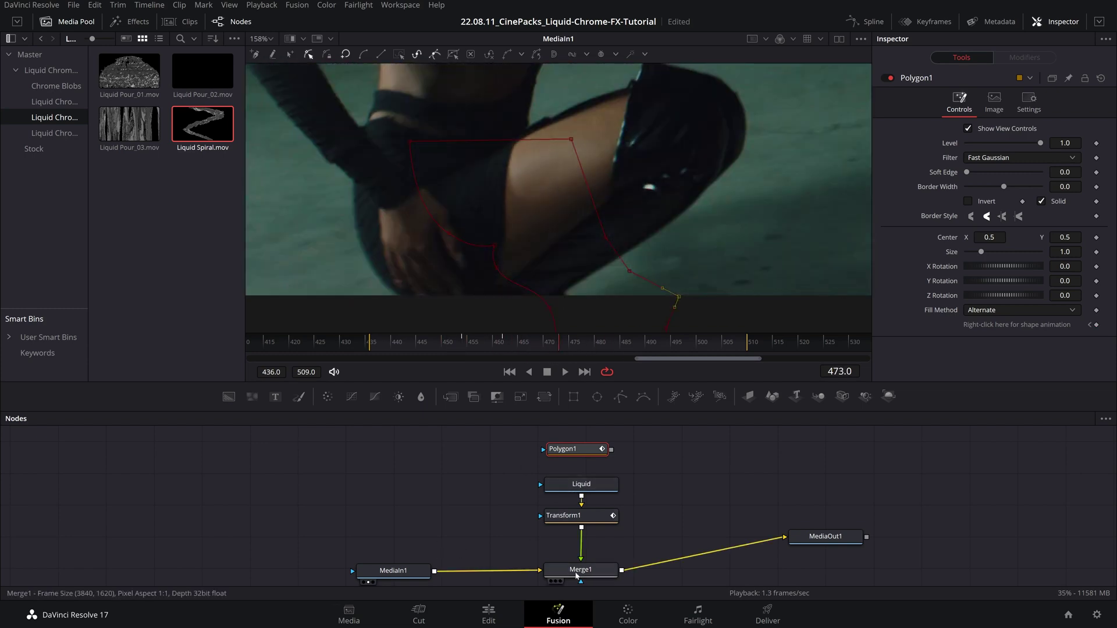
left_click(578, 569)
scroll(577, 576, "down", 1)
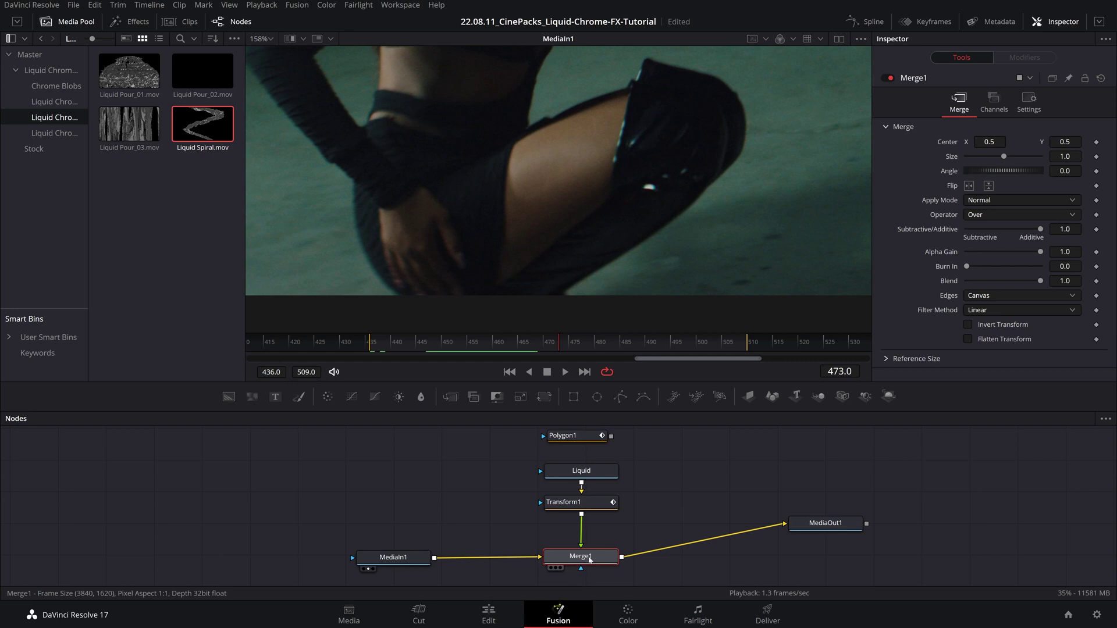
key("1")
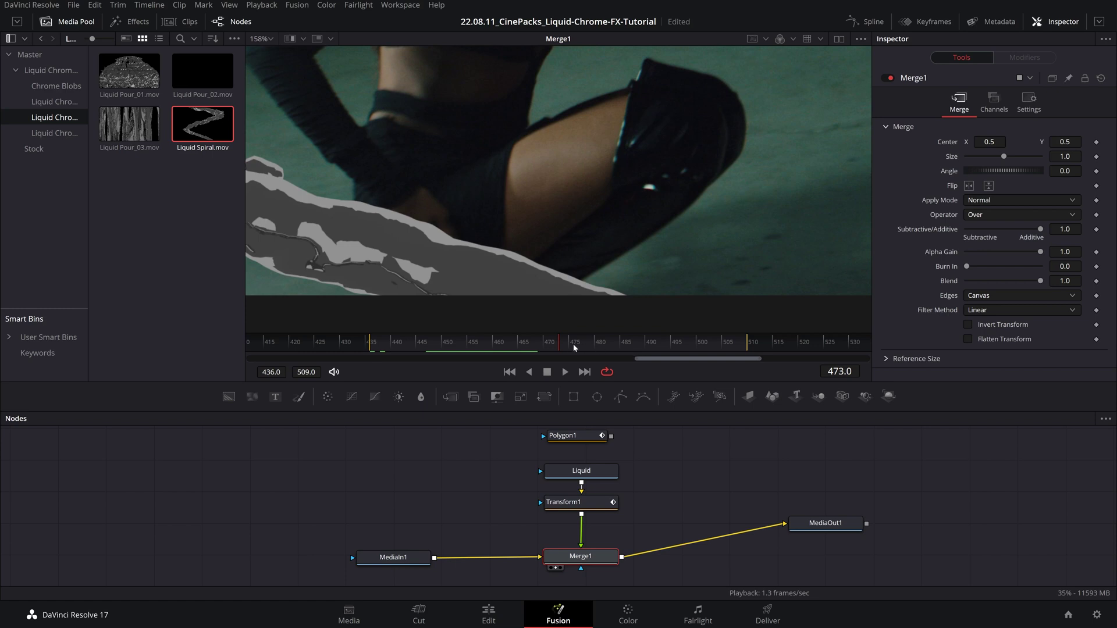
left_click_drag(617, 348, 692, 355)
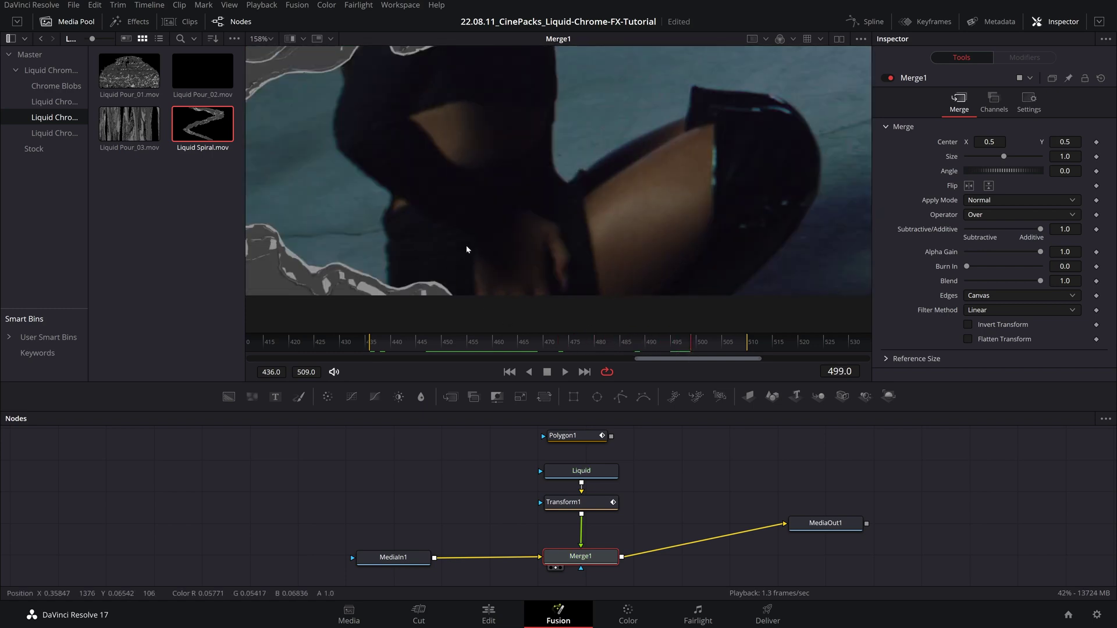
left_click_drag(691, 349, 549, 348)
Step: Over the MediaIn1 footage at frame 471, select all of Polygon1's points and move the mask to match the leg
left_click(393, 556)
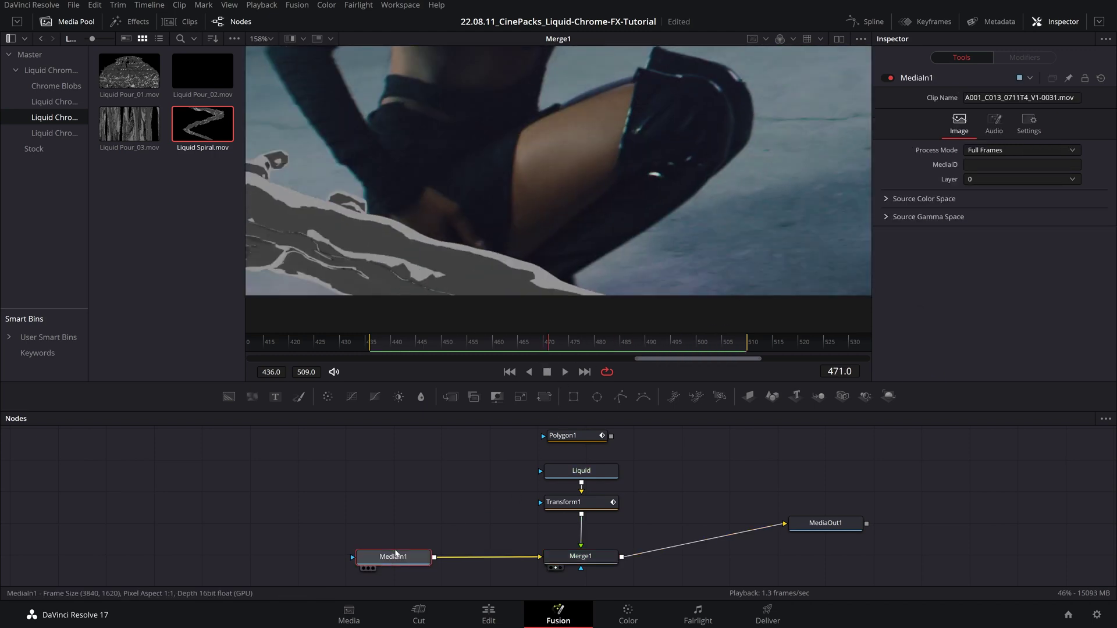
key("1")
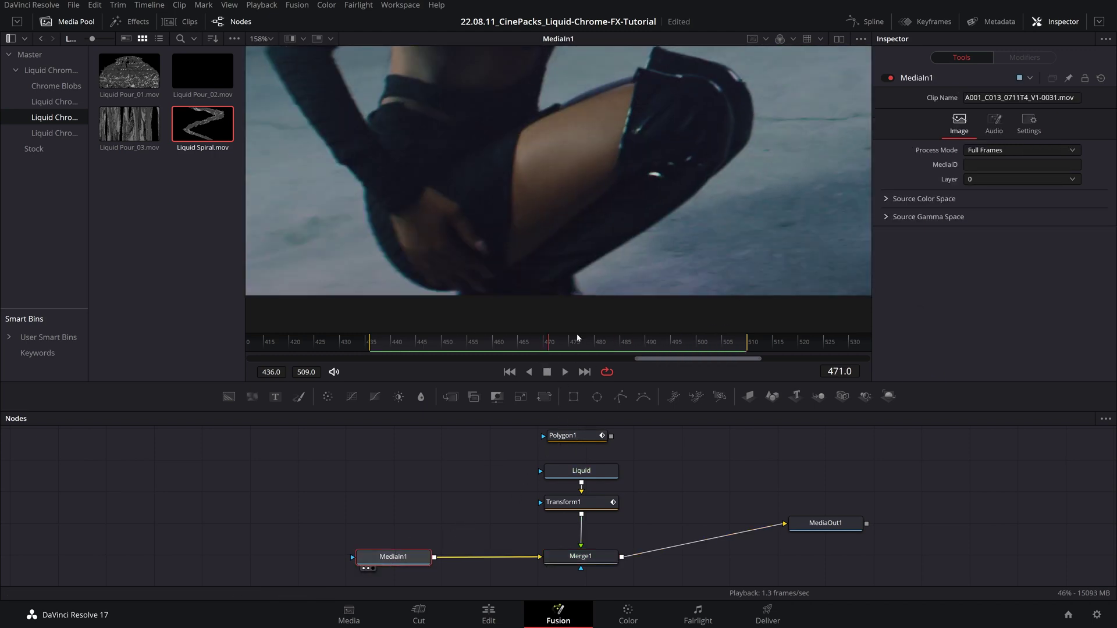
mouse_move(548, 346)
left_mouse_down()
mouse_move(498, 349)
mouse_move(579, 346)
mouse_move(549, 346)
left_mouse_up()
left_click(571, 437)
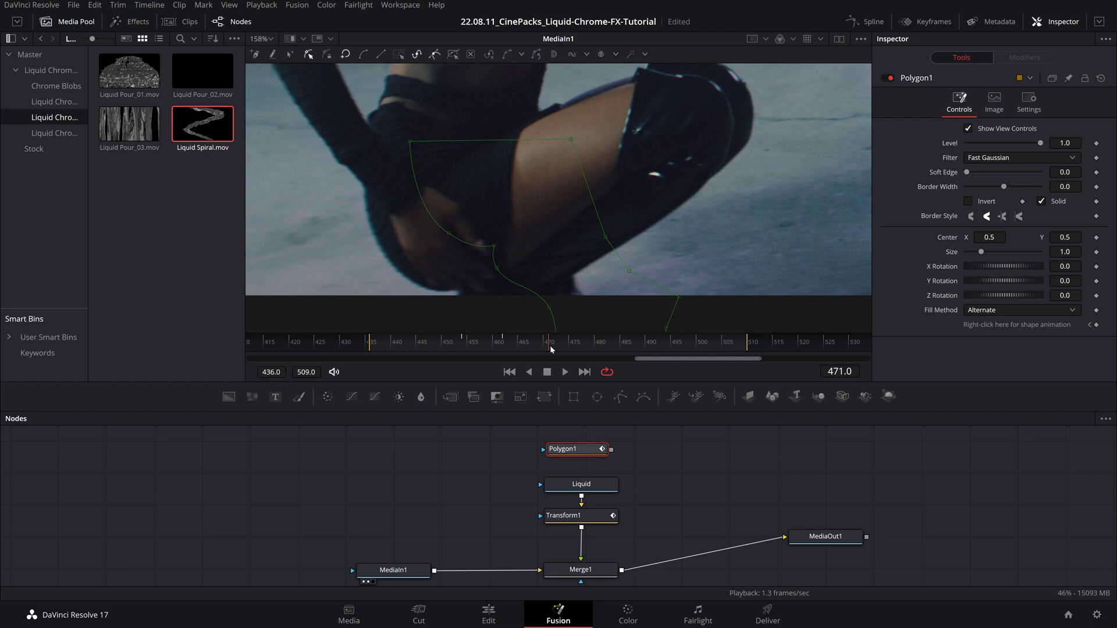
left_click_drag(370, 115, 768, 334)
left_click_drag(572, 140, 528, 185)
Step: Reposition the whole polygon at two further points in the clip to follow the leg, and check the frames between them
left_click_drag(550, 346, 609, 343)
left_click_drag(528, 184, 457, 219)
left_click_drag(609, 344, 718, 348)
left_click_drag(550, 275, 456, 145)
left_click(599, 347)
left_click(655, 344)
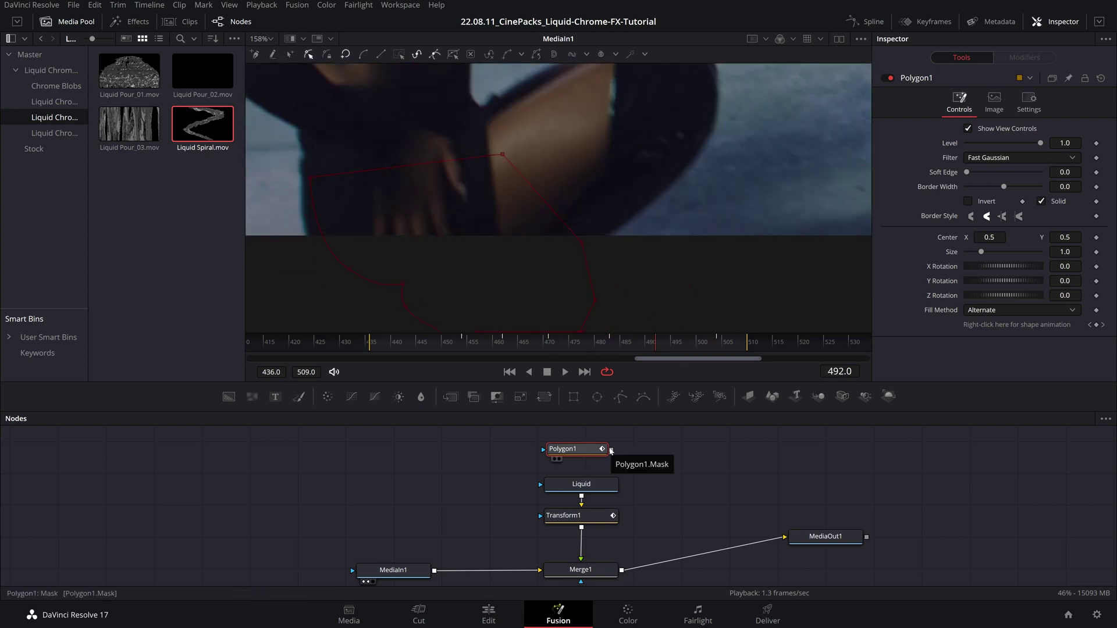
Step: Move Polygon1 slightly away from the Liquid node and view the Merge1 composite zoomed out to the whole frame
left_click_drag(605, 449, 605, 439)
left_click(605, 571)
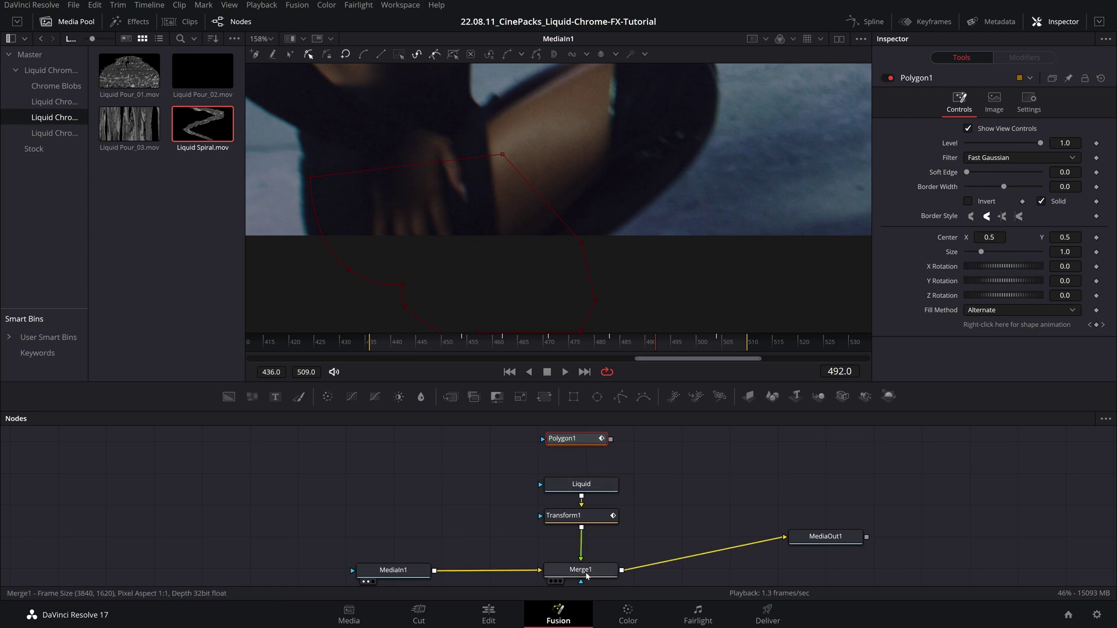
scroll(605, 559, "down", 1)
key("1")
scroll(668, 510, "up", 2)
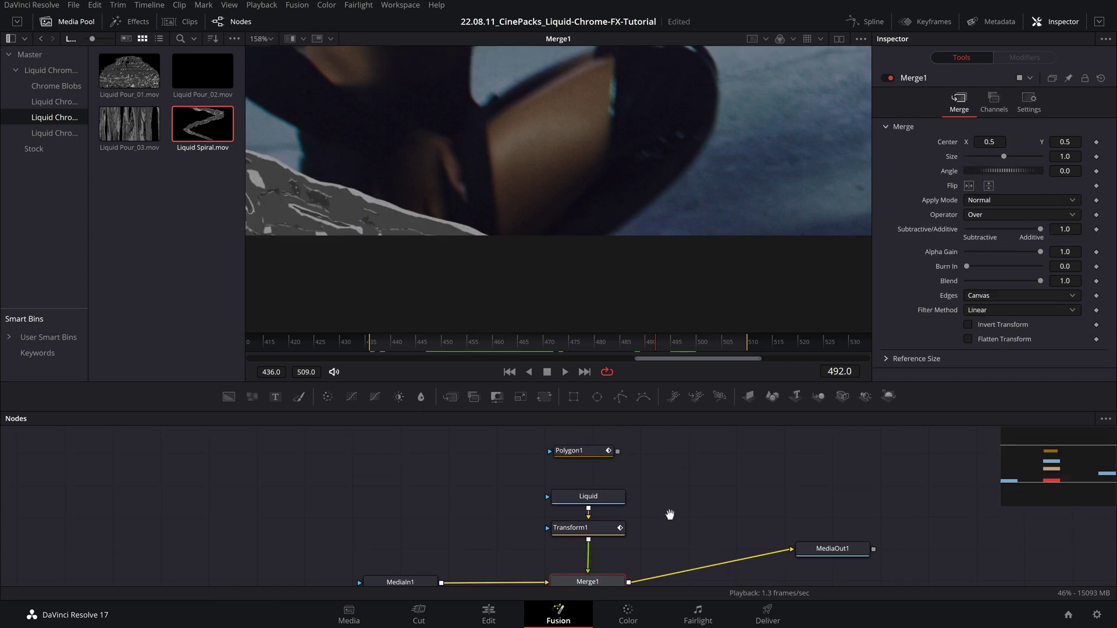
scroll(572, 178, "down", 5)
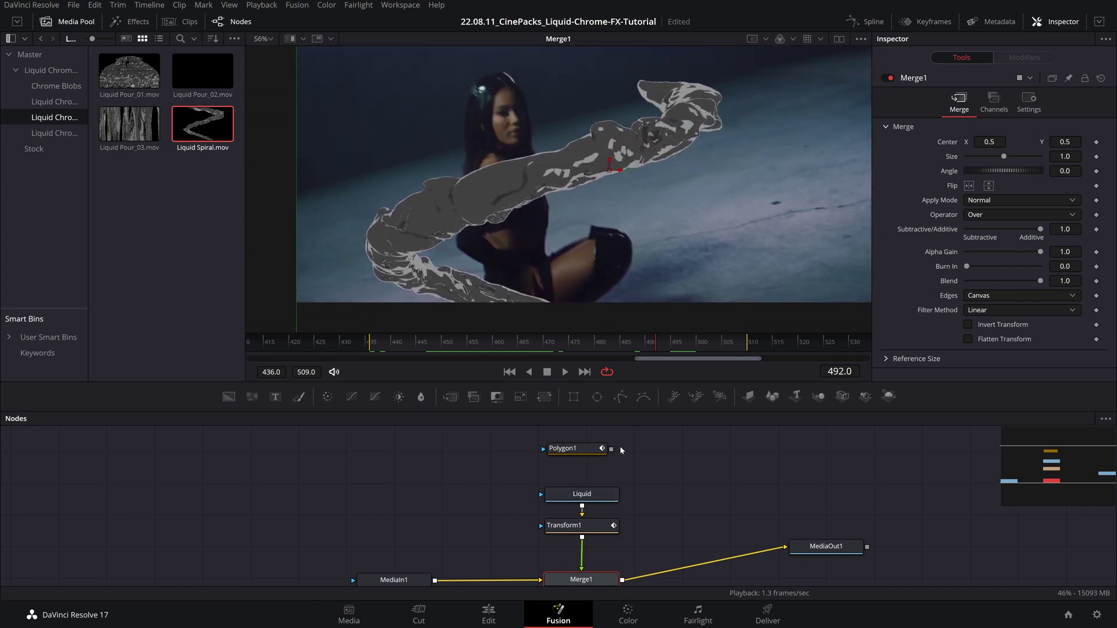
Step: Connect Polygon1 to the Liquid node's effect mask and scrub back to check the masking
left_click_drag(610, 449, 582, 492)
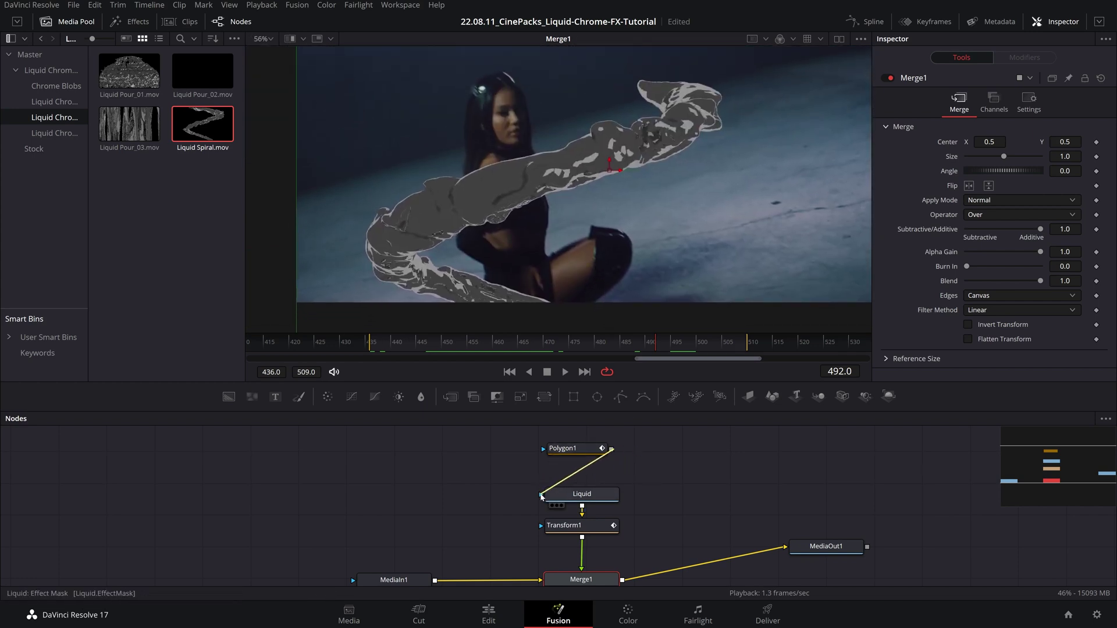
left_click_drag(642, 347, 529, 346)
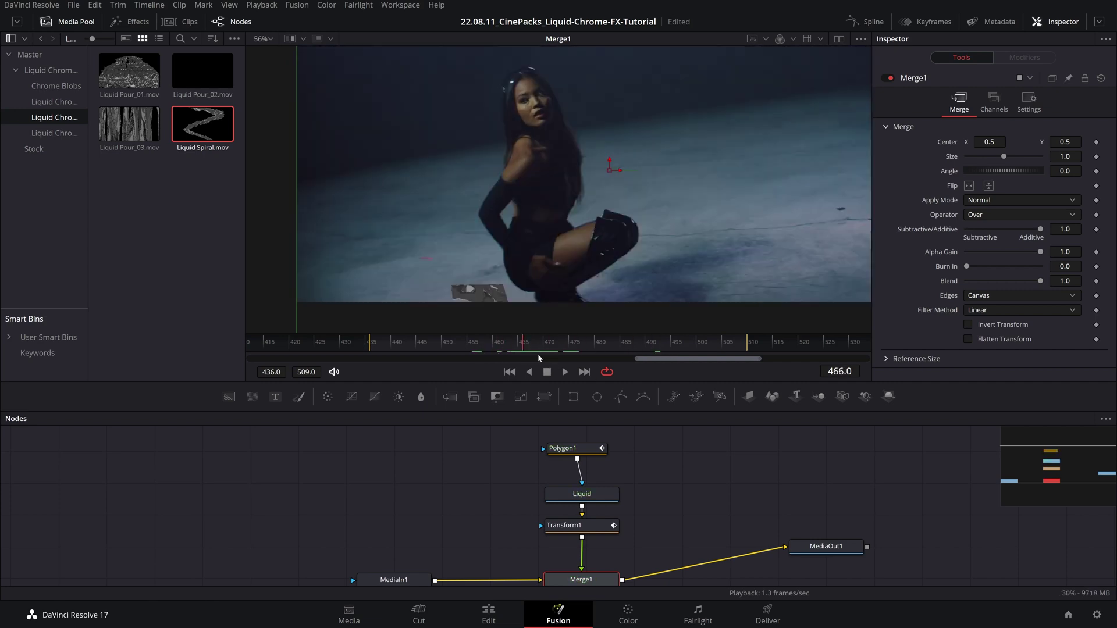
Step: Invert the Polygon1 mask and play the composite from near the start of the range to check it
left_click_drag(564, 449, 570, 455)
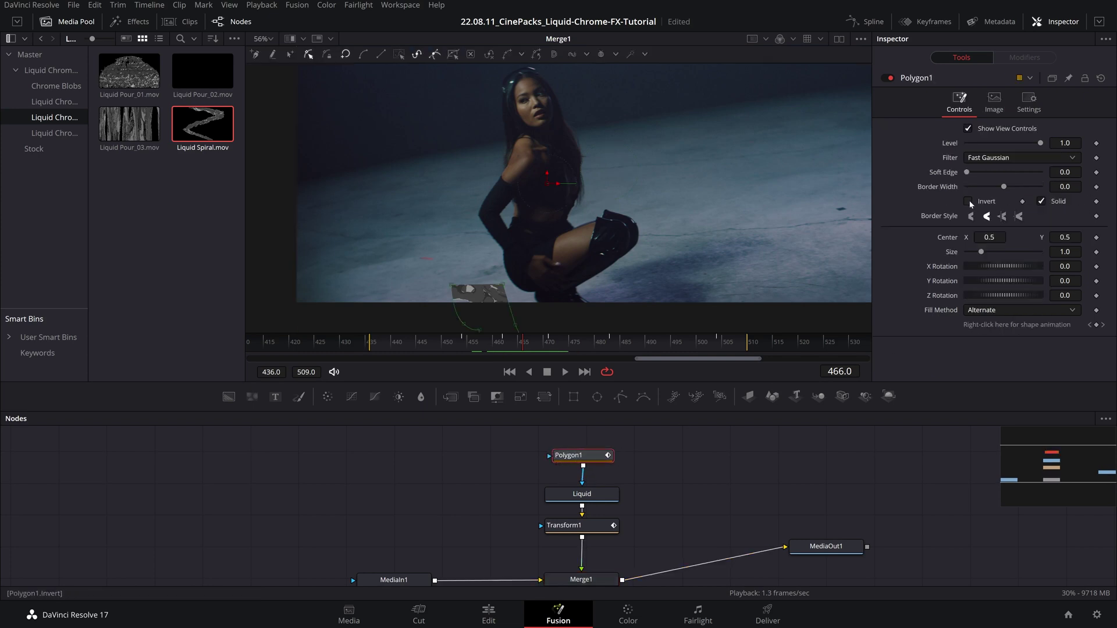
left_click(968, 201)
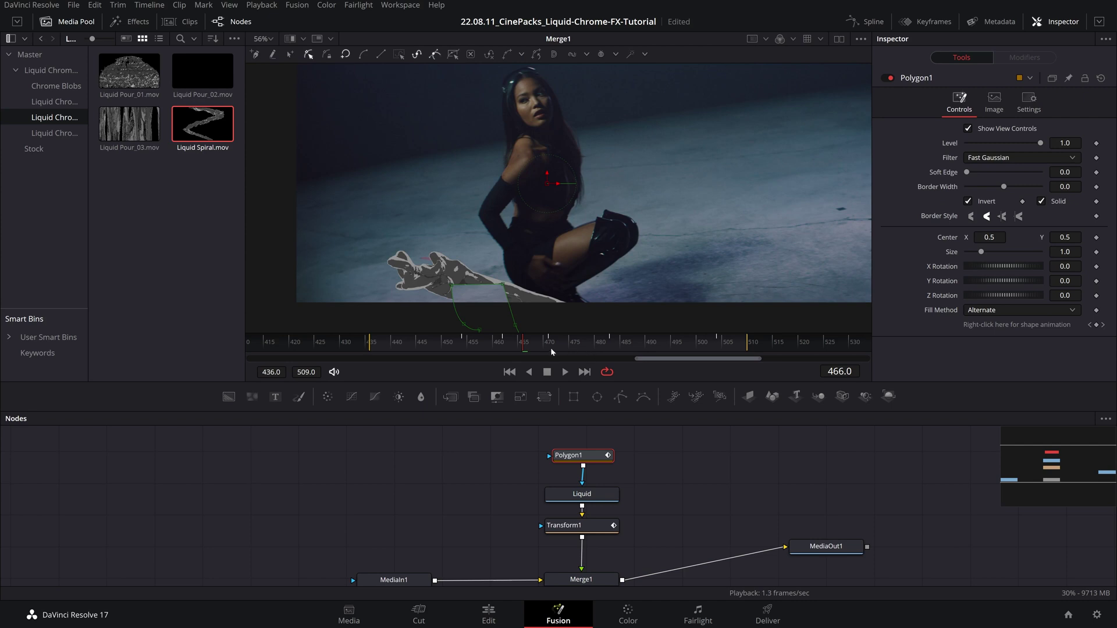
left_click_drag(522, 345, 382, 348)
key("space")
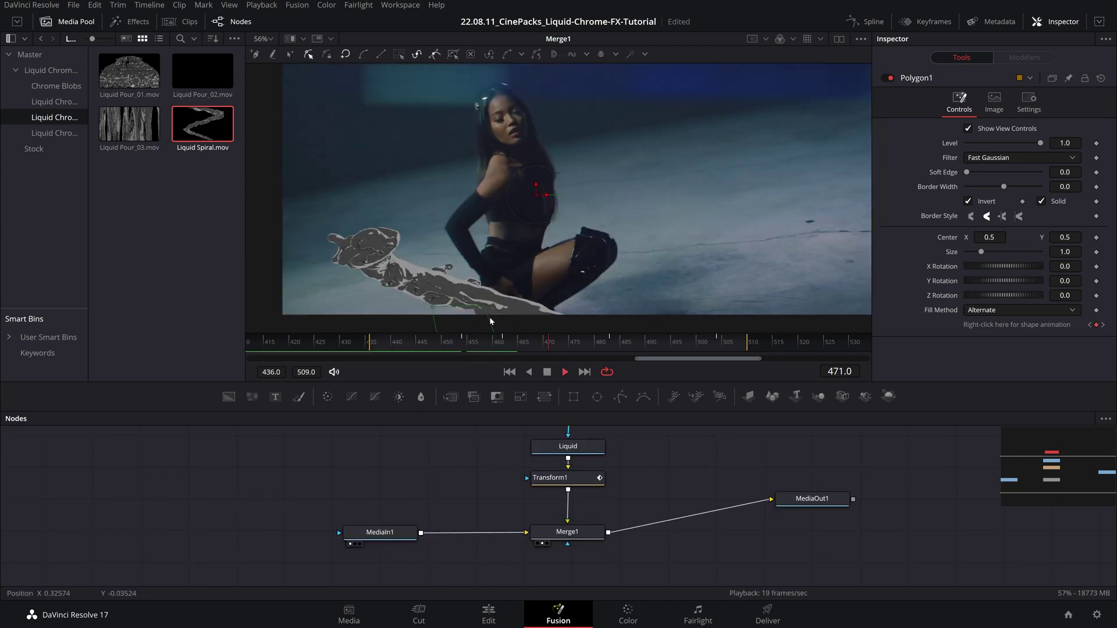
key("space")
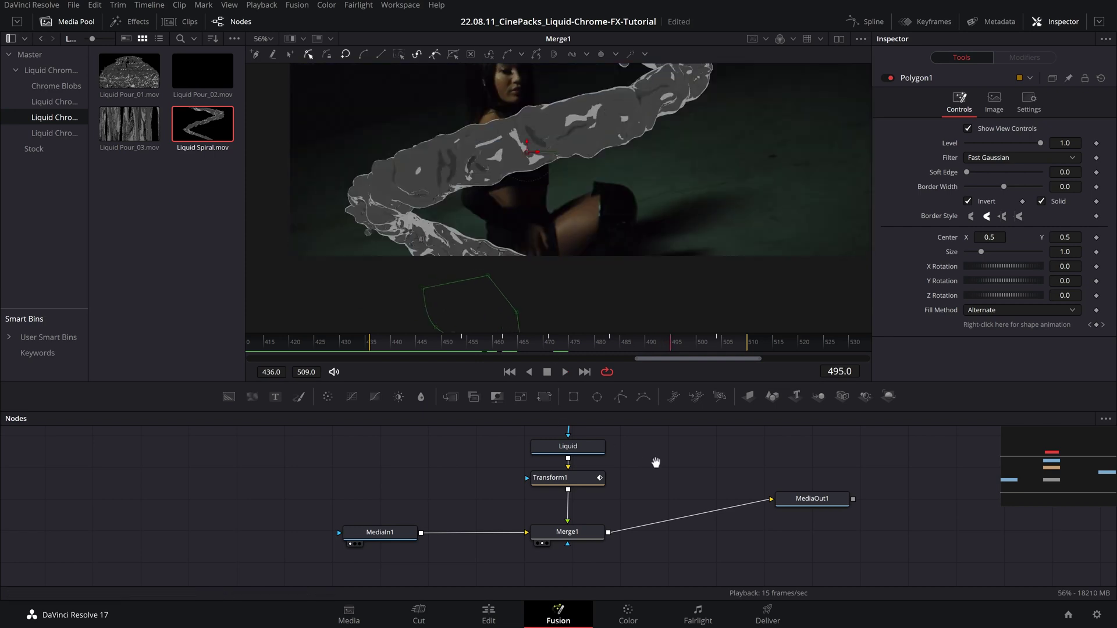
Step: Rewire Polygon1 from the Liquid node to Merge1's effect mask, placing the polygon node below the line between MediaIn1 and Merge1
left_click_drag(656, 457, 648, 489)
left_click(627, 445)
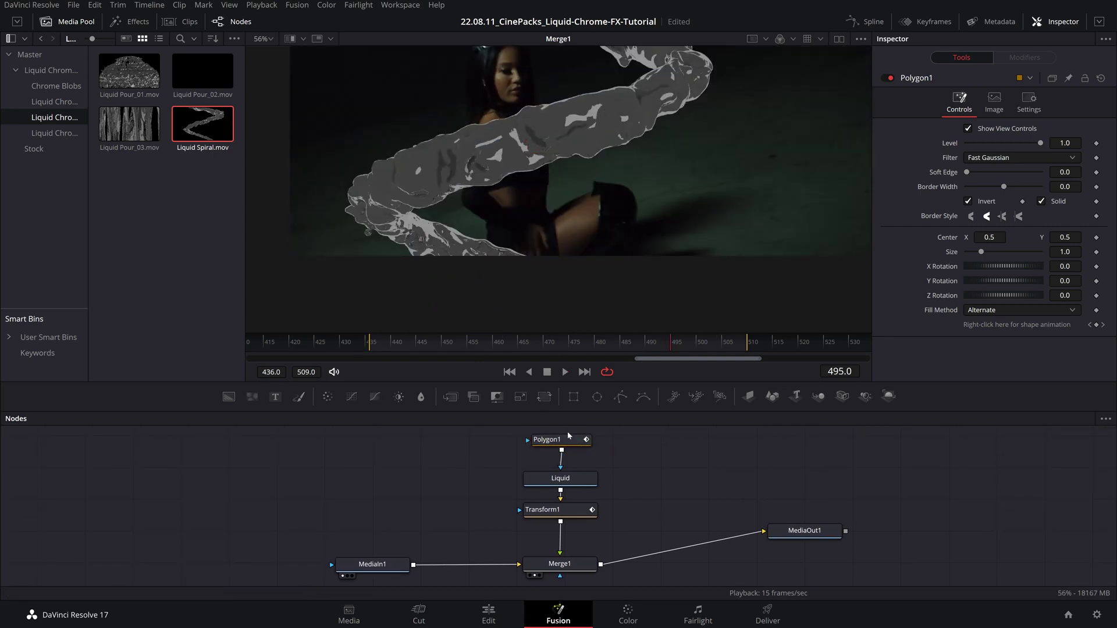
scroll(592, 479, "down", 1)
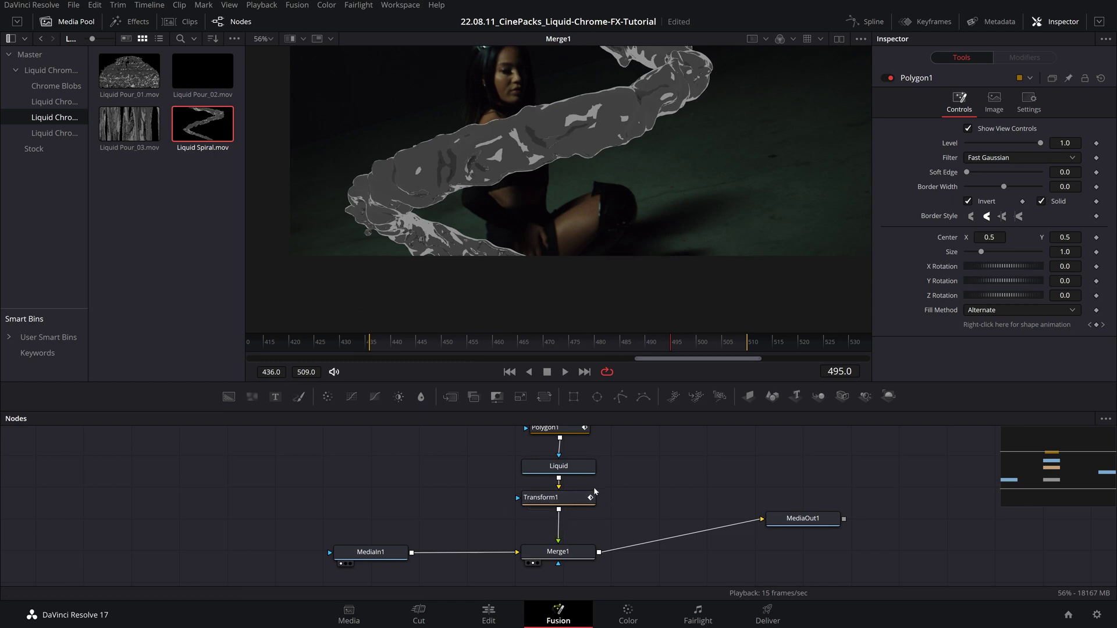
scroll(618, 456, "up", 1)
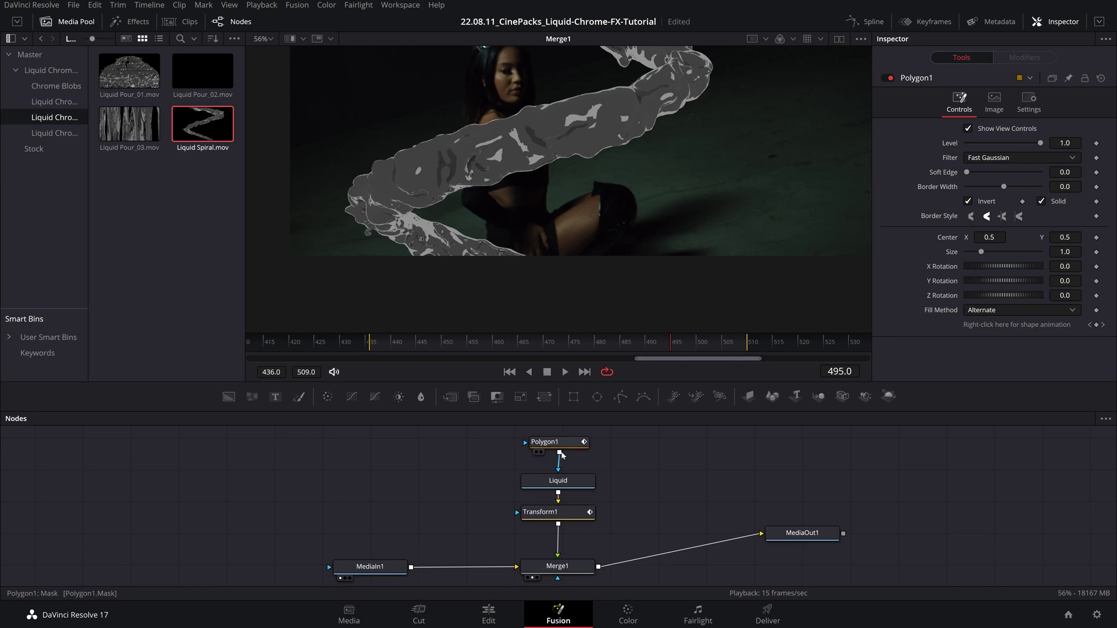
left_click_drag(559, 448, 648, 593)
left_click_drag(639, 484, 636, 443)
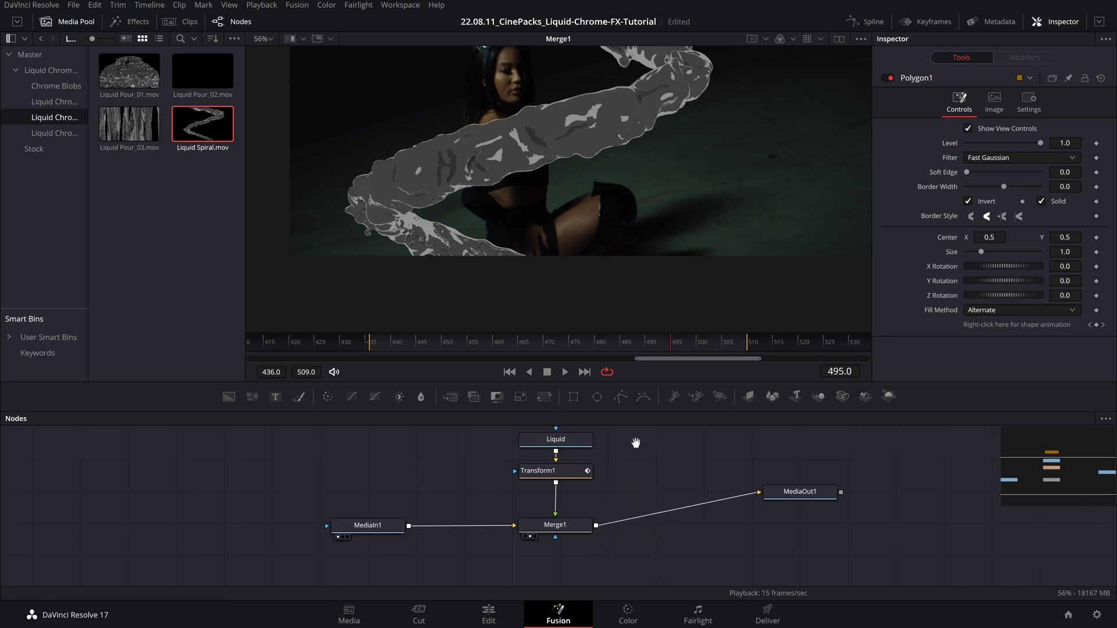
scroll(635, 443, "up", 2)
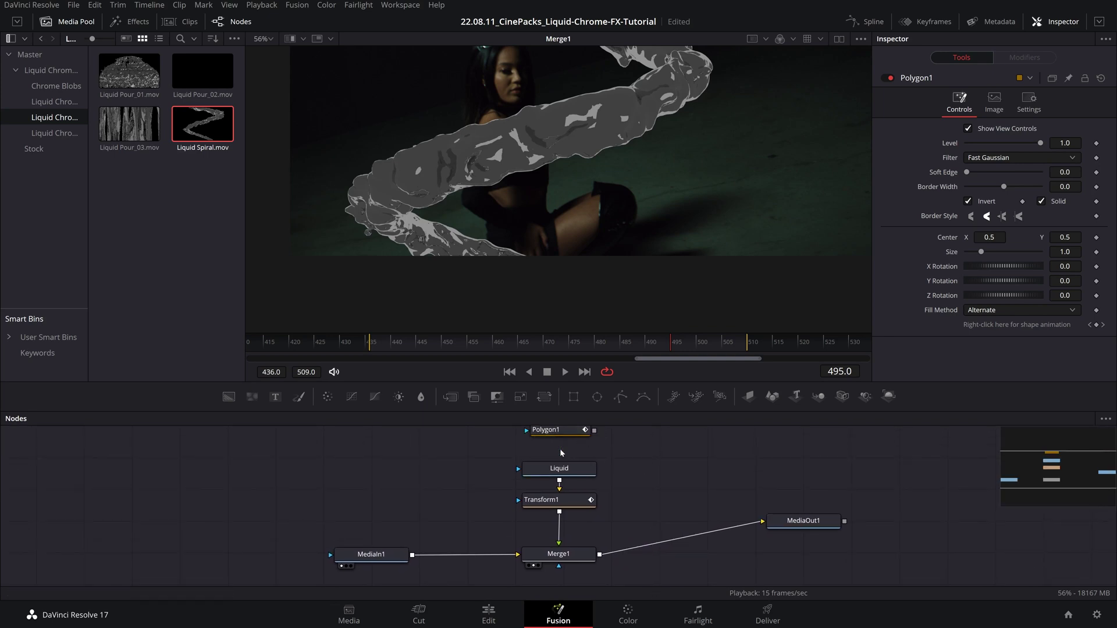
left_click_drag(558, 431, 469, 553)
scroll(470, 553, "down", 5)
left_click_drag(462, 484, 552, 499)
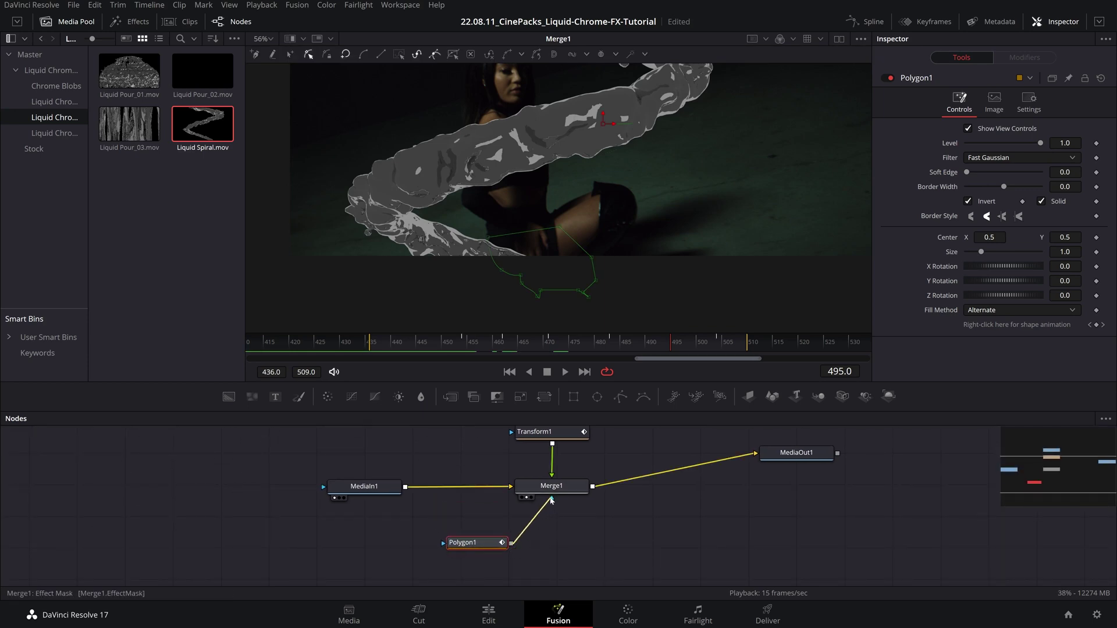
Step: Position Polygon1 directly below Merge1 and play and scrub the composite to check the leg mask
left_click_drag(487, 548, 544, 545)
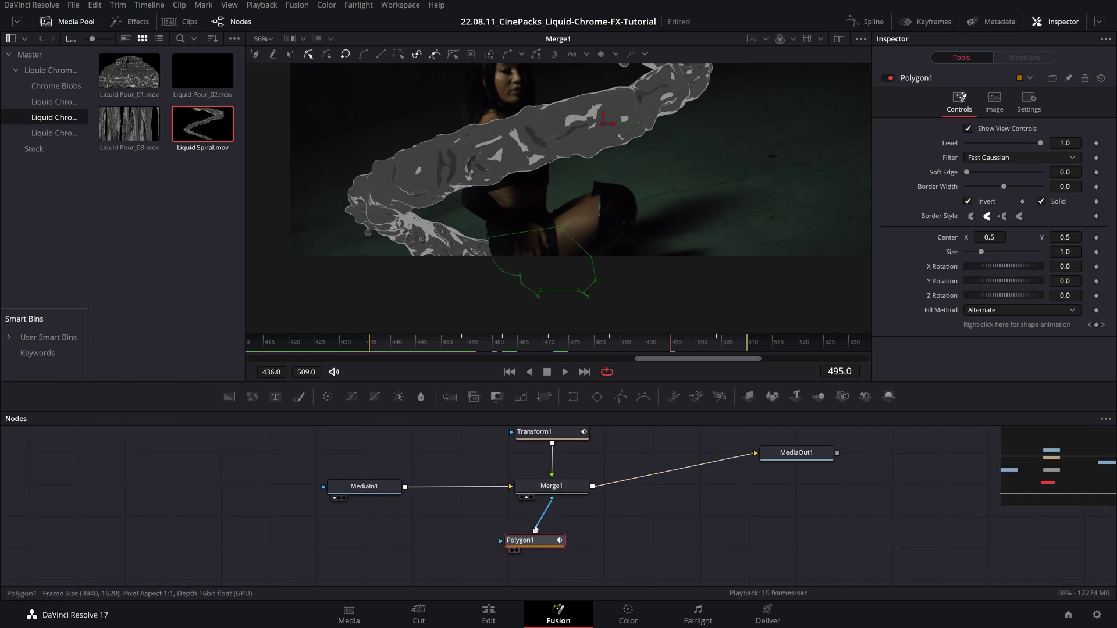
left_click_drag(539, 344, 571, 359)
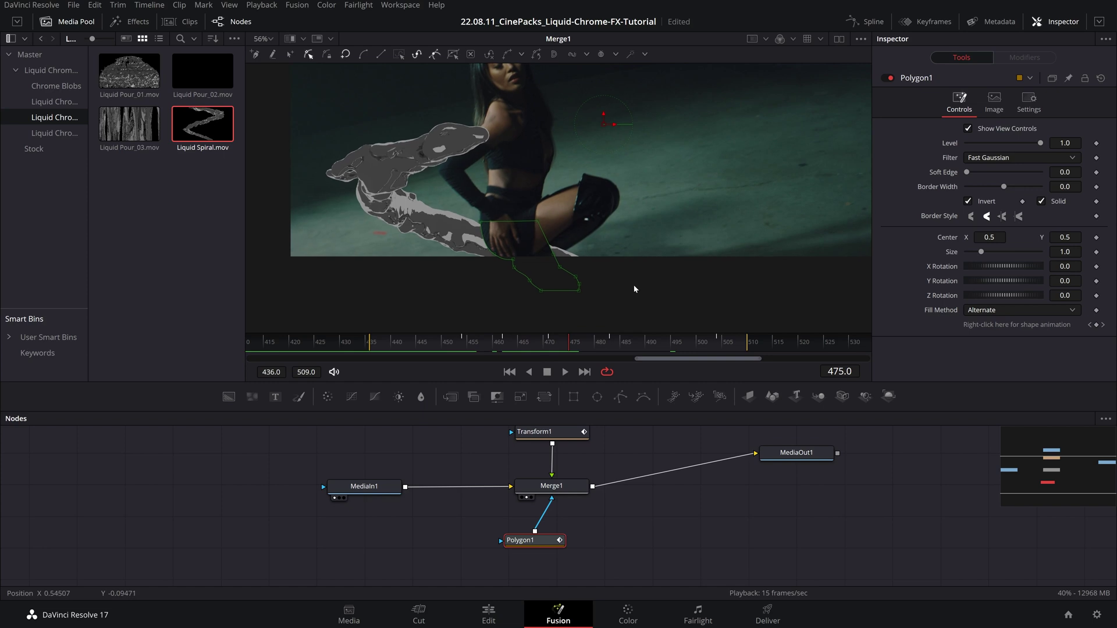
key("space")
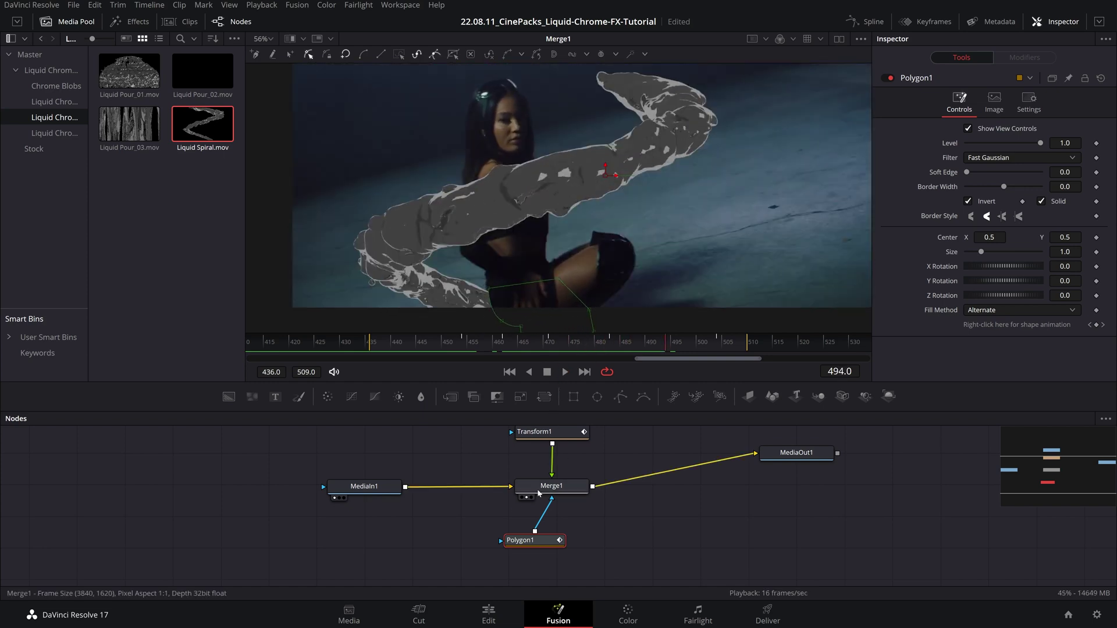
left_click(584, 351)
left_click_drag(585, 349, 643, 351)
Step: Refine Polygon1's mask points around the woman's hand and legs, checking the outline in close-up at several frames
left_click_drag(592, 232, 624, 153)
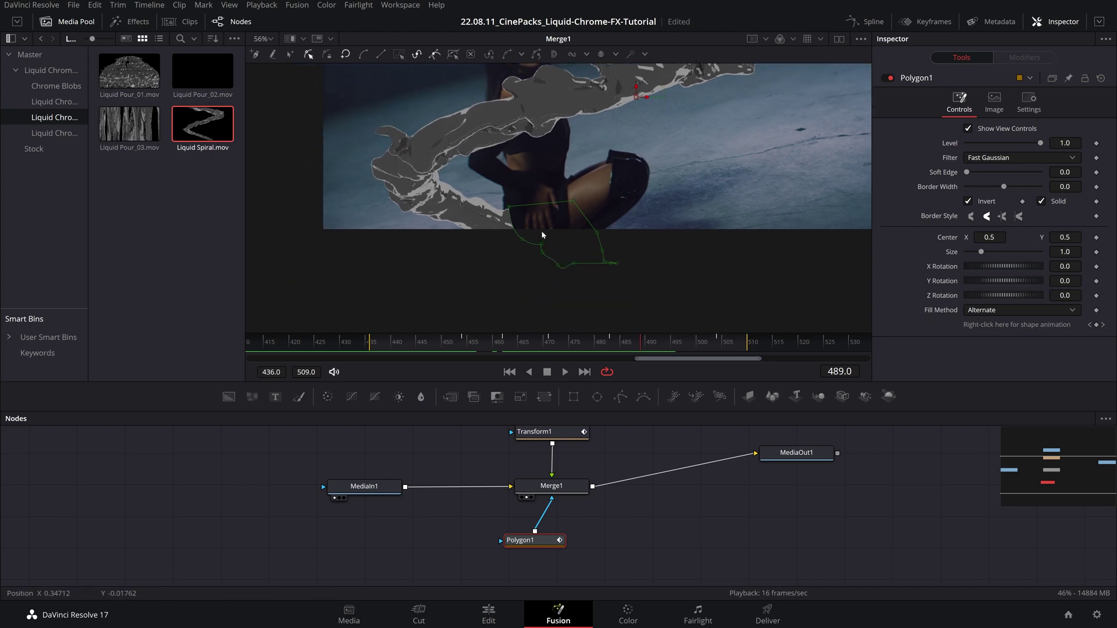
scroll(574, 243, "up", 5)
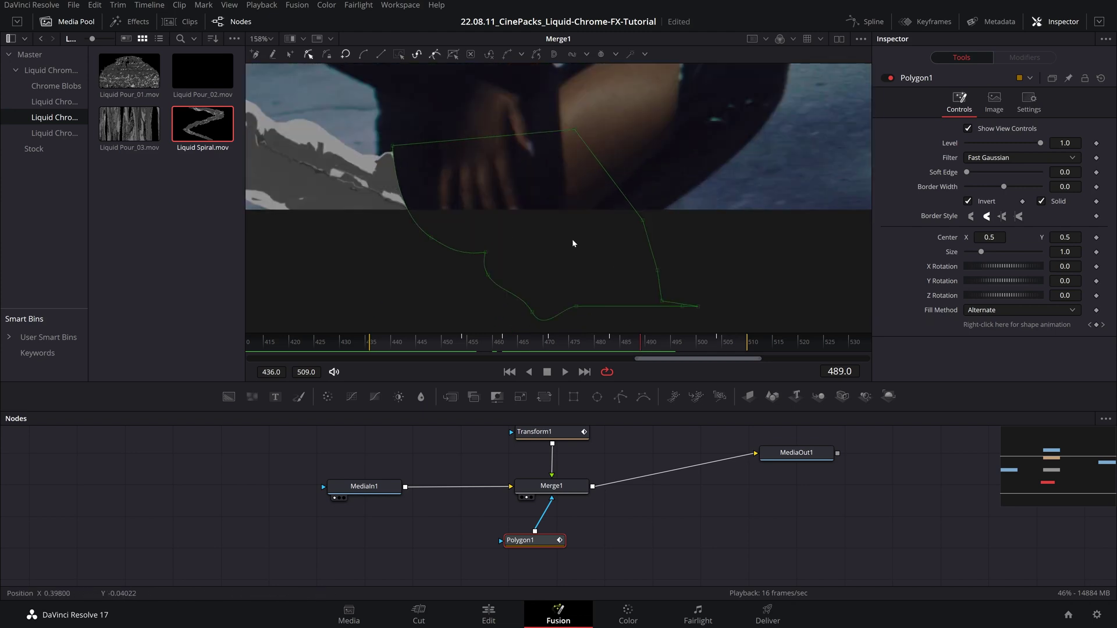
left_click_drag(641, 344, 746, 344)
left_click_drag(462, 154, 606, 308)
left_click_drag(746, 347, 466, 346)
scroll(631, 172, "down", 2)
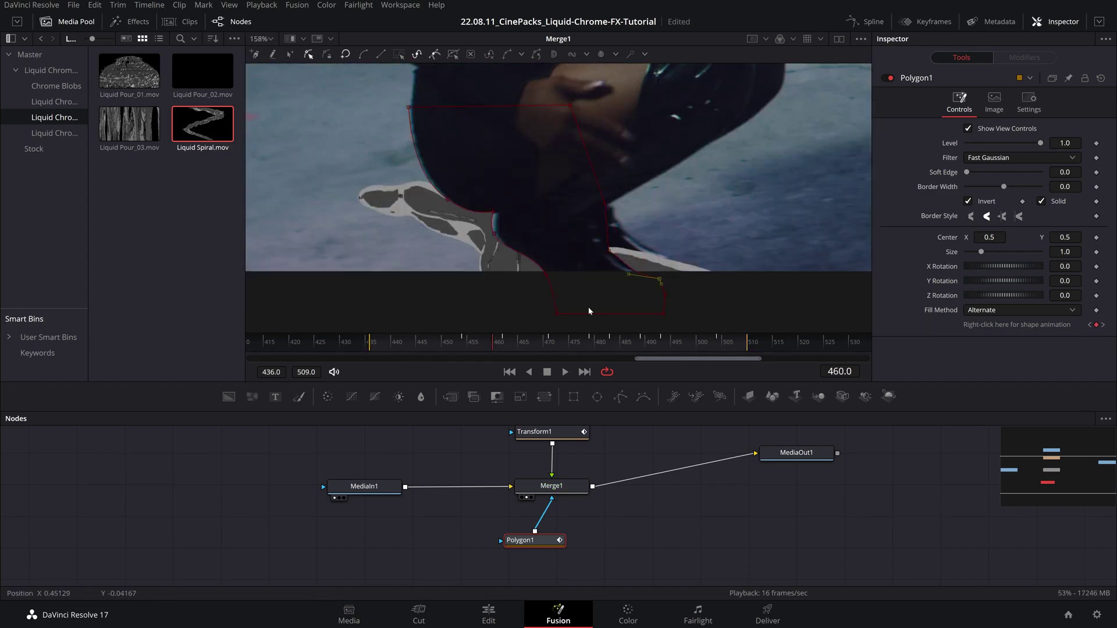
scroll(589, 263, "down", 5)
Step: Review the Merge1 composite across the range and set Polygon1's Soft Edge to about 0.0031
left_click(552, 485)
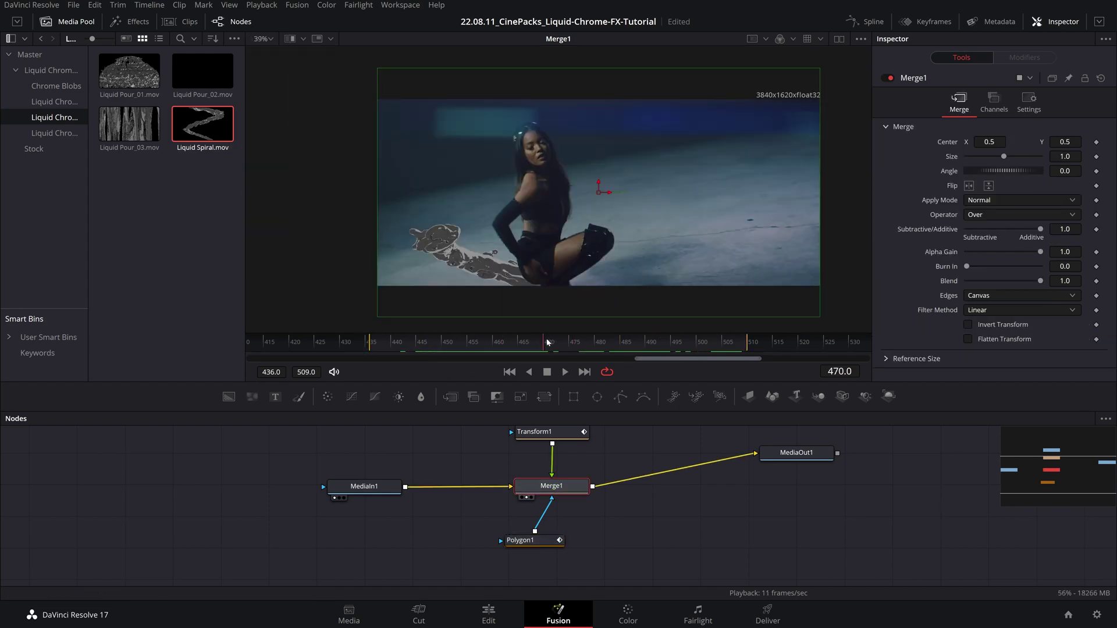
left_click_drag(499, 348, 589, 348)
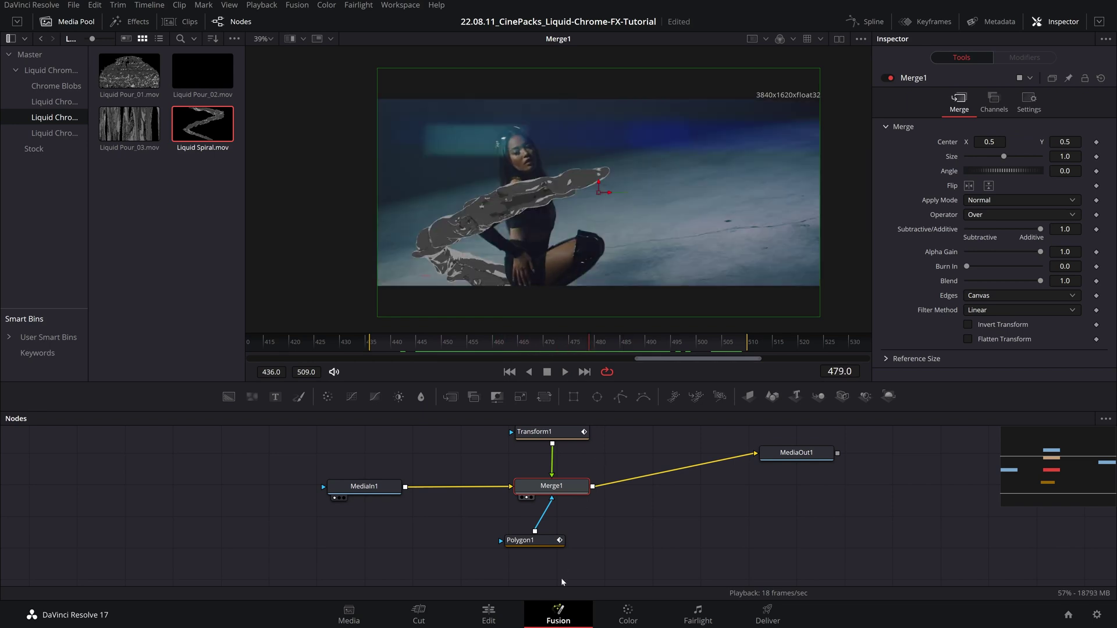
left_click(524, 540)
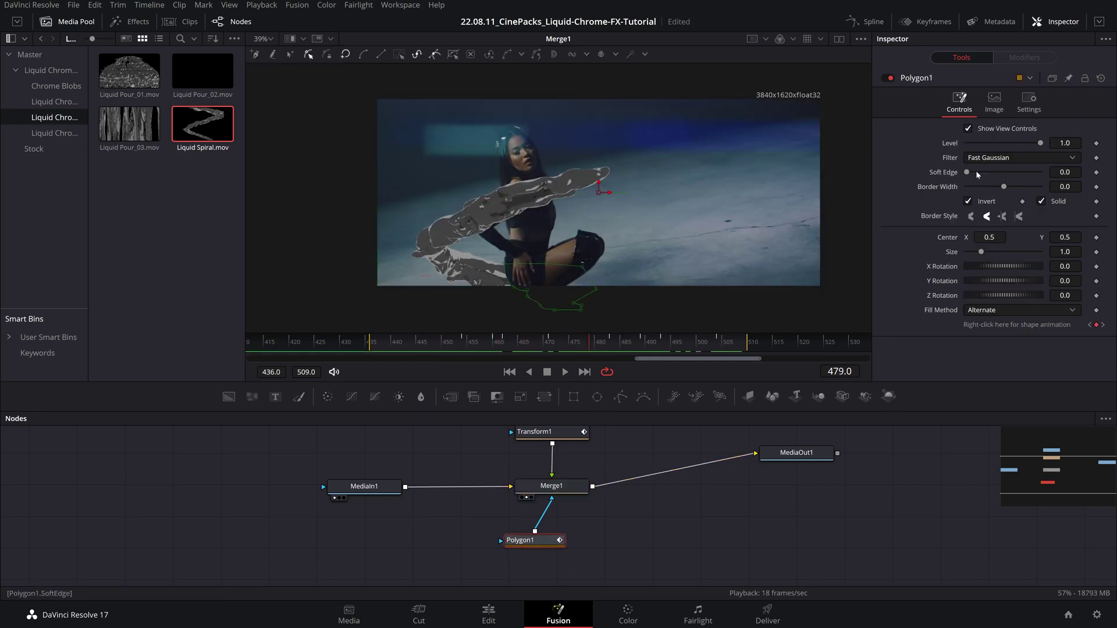
left_click_drag(969, 173, 974, 173)
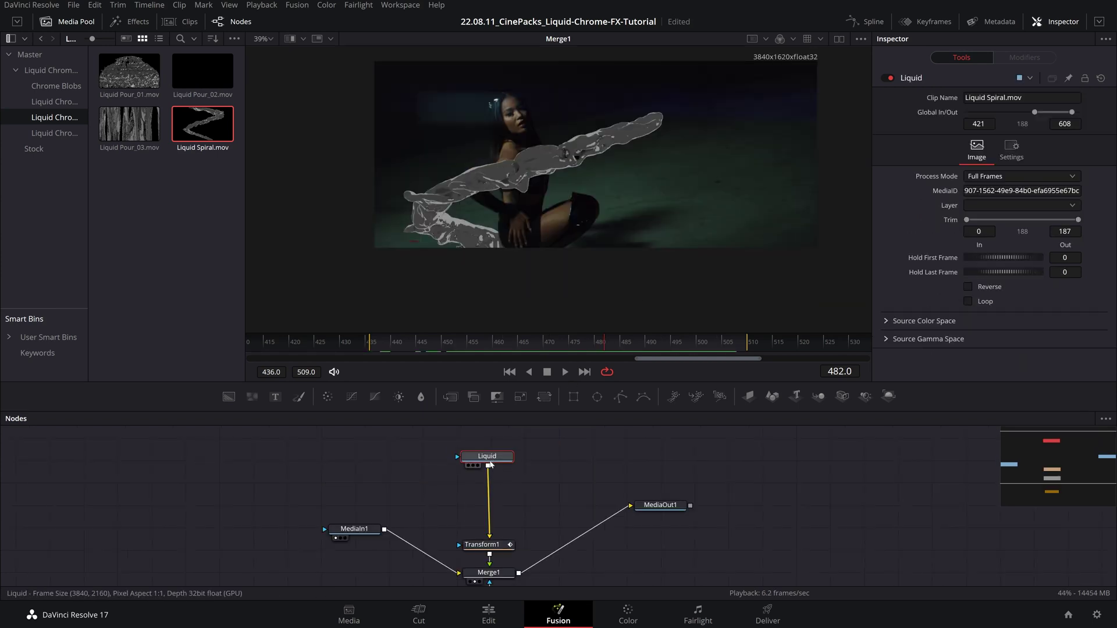
Step: Insert a Glow node after the Liquid node with Glow Size 26.0 and Glow 0.85
left_click_drag(487, 459, 489, 468)
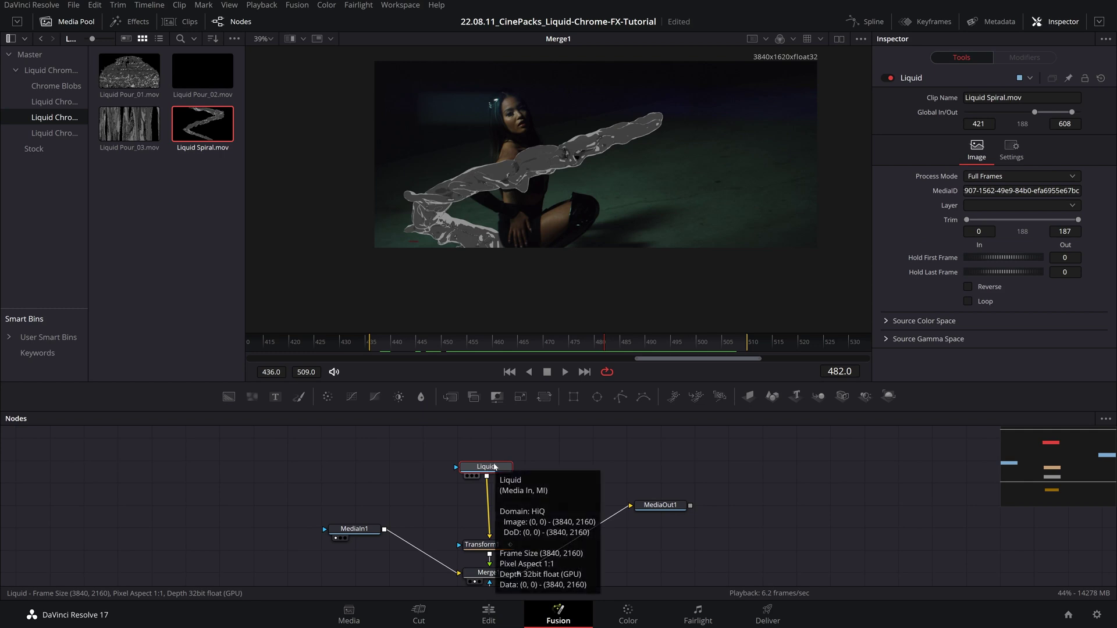
key("shift+space")
type("glow")
key("Return")
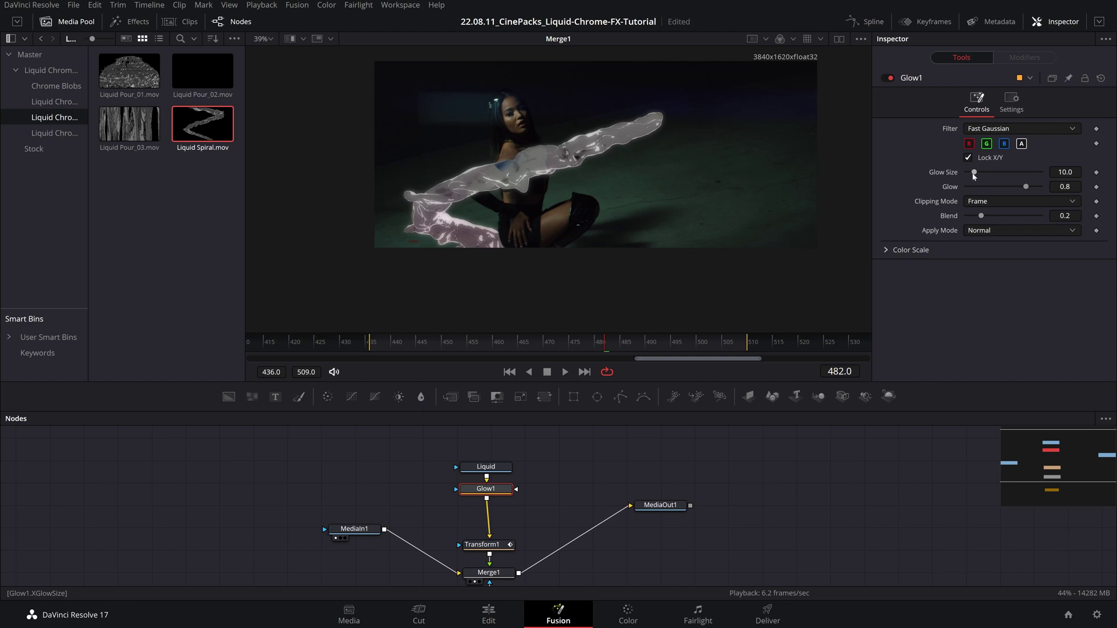
left_click_drag(974, 175, 1031, 186)
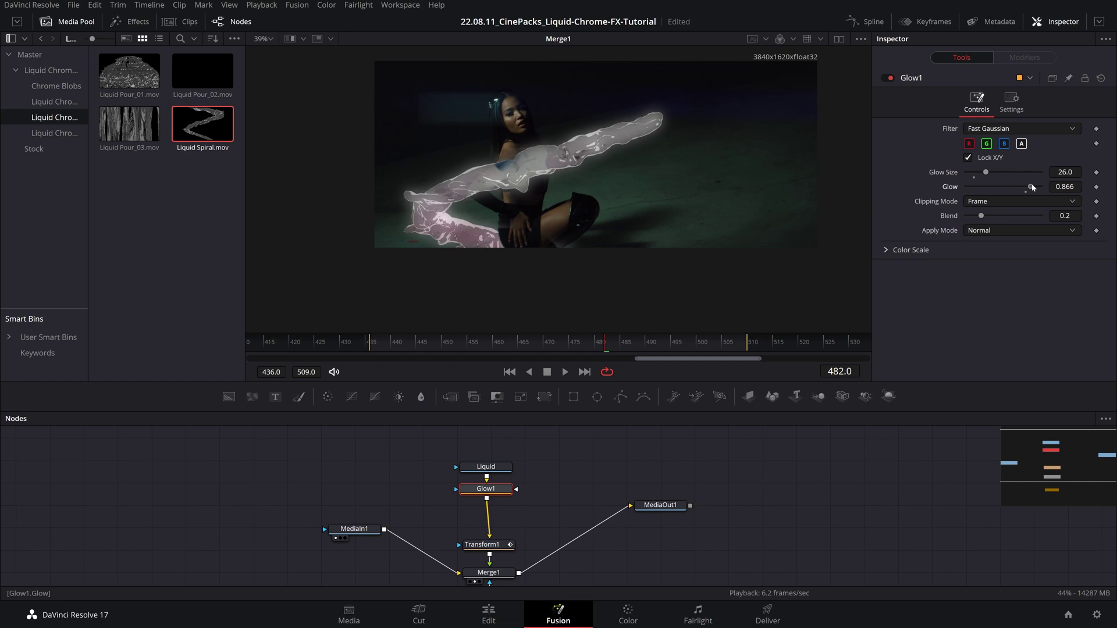
Step: Switch off Glow1's red and green channels, then set Glow Size to about 47.2 and Glow to 0.78
left_click(987, 144)
left_click(969, 145)
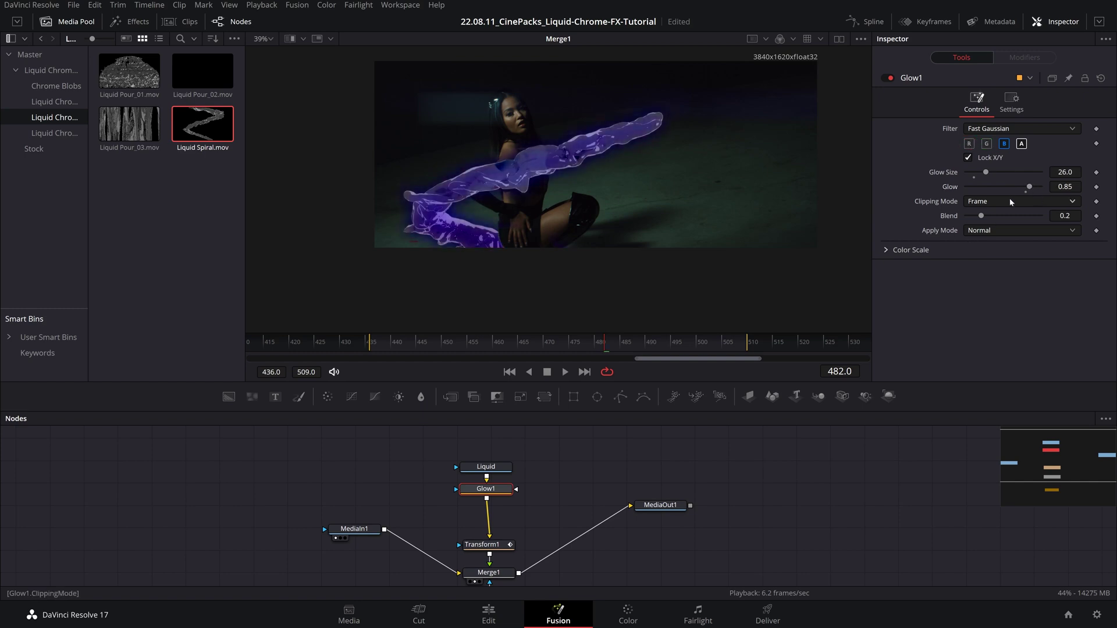
left_click_drag(1025, 186, 1012, 187)
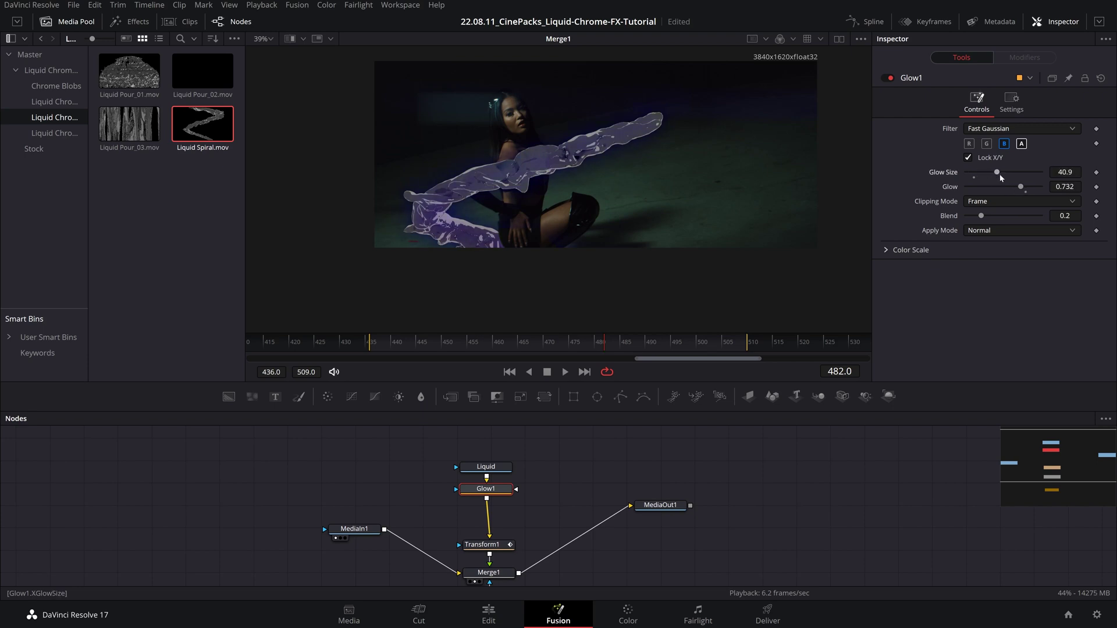
left_click_drag(983, 216, 976, 219)
mouse_move(1020, 187)
left_mouse_down()
mouse_move(1011, 187)
mouse_move(1036, 187)
mouse_move(1004, 175)
left_mouse_up()
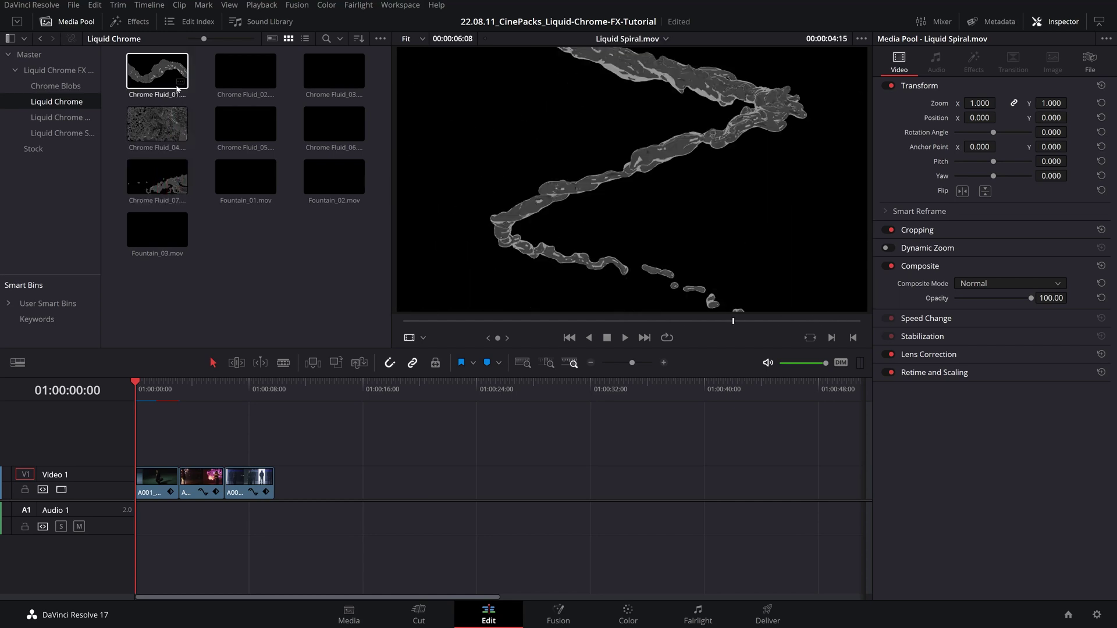
Step: Place Chrome Fluid_01.mov on a new Video 2 track at the start of the edit timeline and play it over the first clip
left_click_drag(157, 71, 140, 449)
key("space")
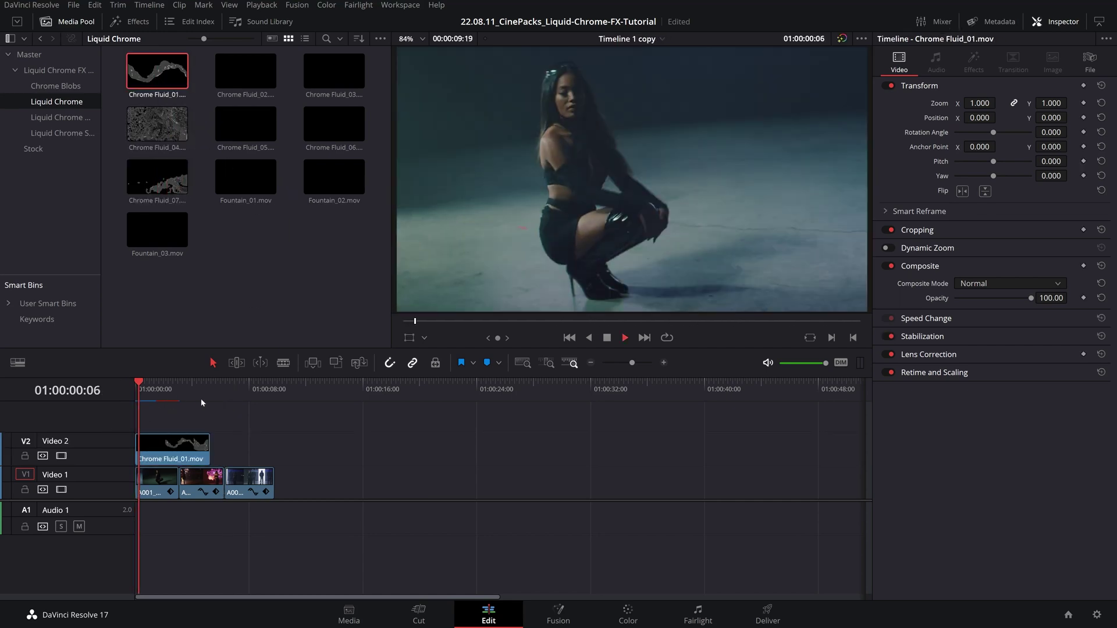
key("space")
Step: Transform the Chrome Fluid_01 clip to Zoom 0.863, Rotation Angle -55.003 and Position X 439.121, Y 4.747
left_click(177, 448)
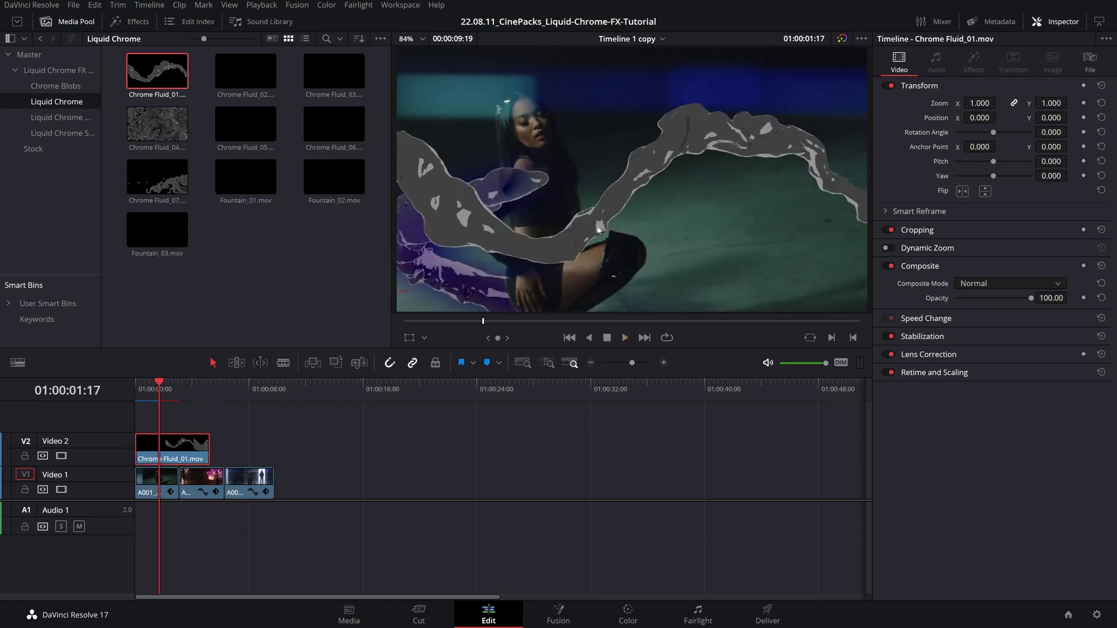
left_click(409, 338)
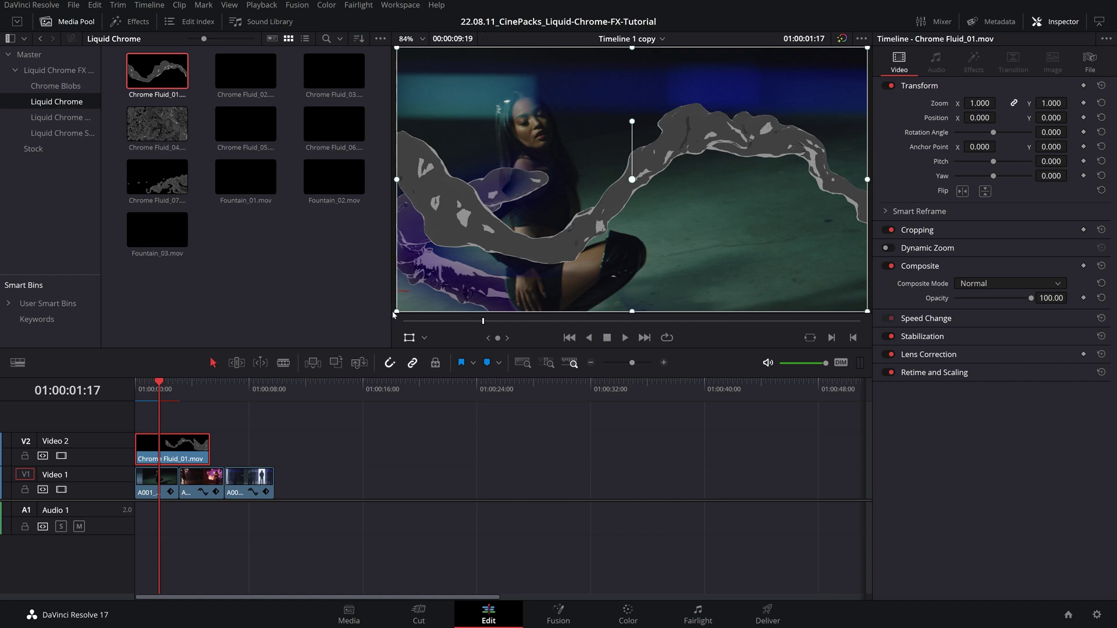
left_click_drag(398, 314, 429, 293)
left_click_drag(632, 122, 677, 150)
left_click_drag(574, 169, 674, 171)
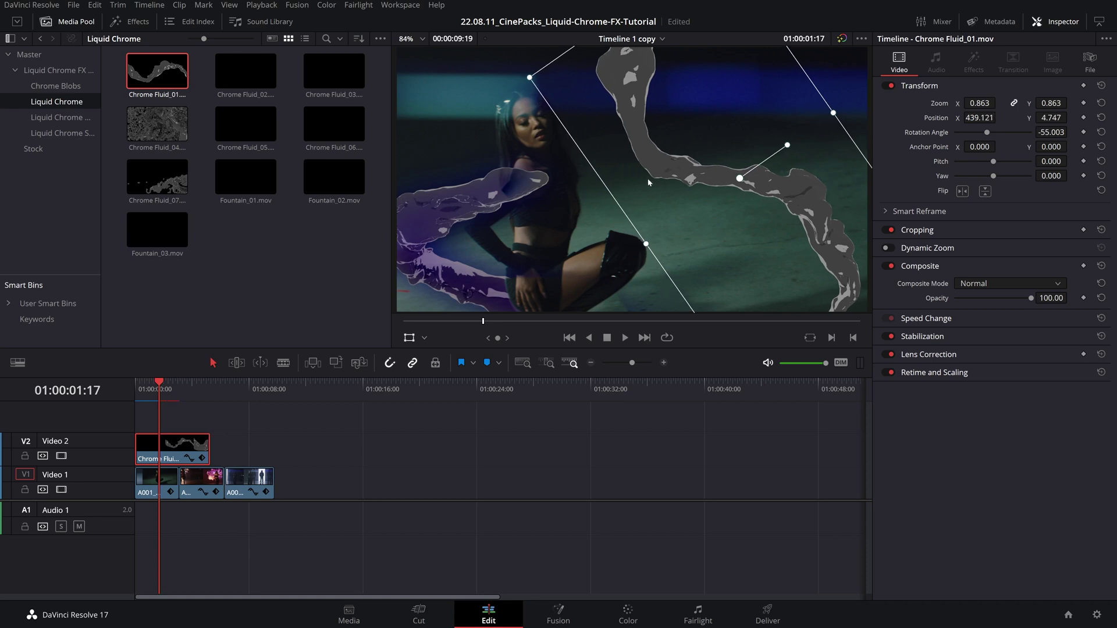
Step: Play the timeline from the start and scrub back to check the placement of the rotated fluid clip
left_click_drag(165, 385, 119, 388)
key("space")
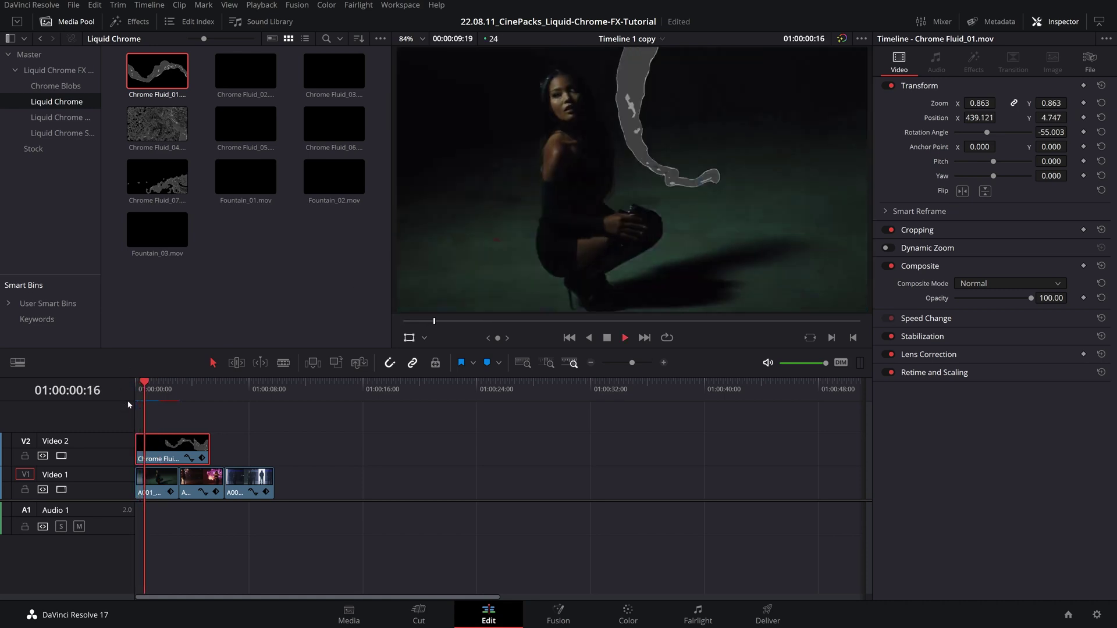
key("space")
left_click_drag(169, 389, 155, 390)
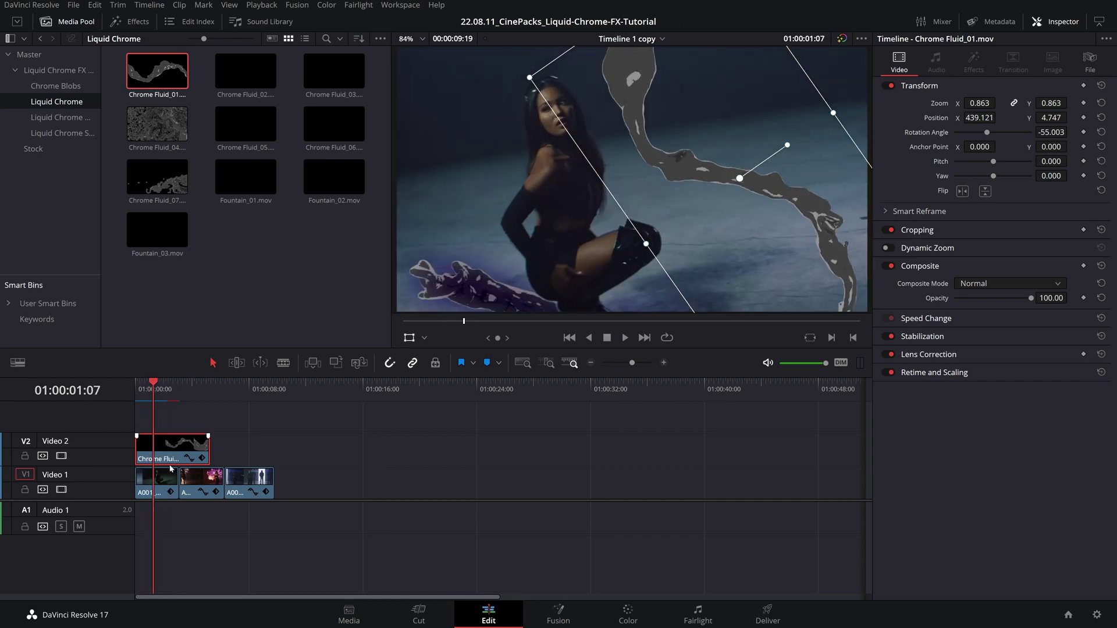
Step: Grade the Chrome Fluid_01 clip purple with the log wheels' Offset at 41.94, 16.88 and 55.30
left_click(627, 612)
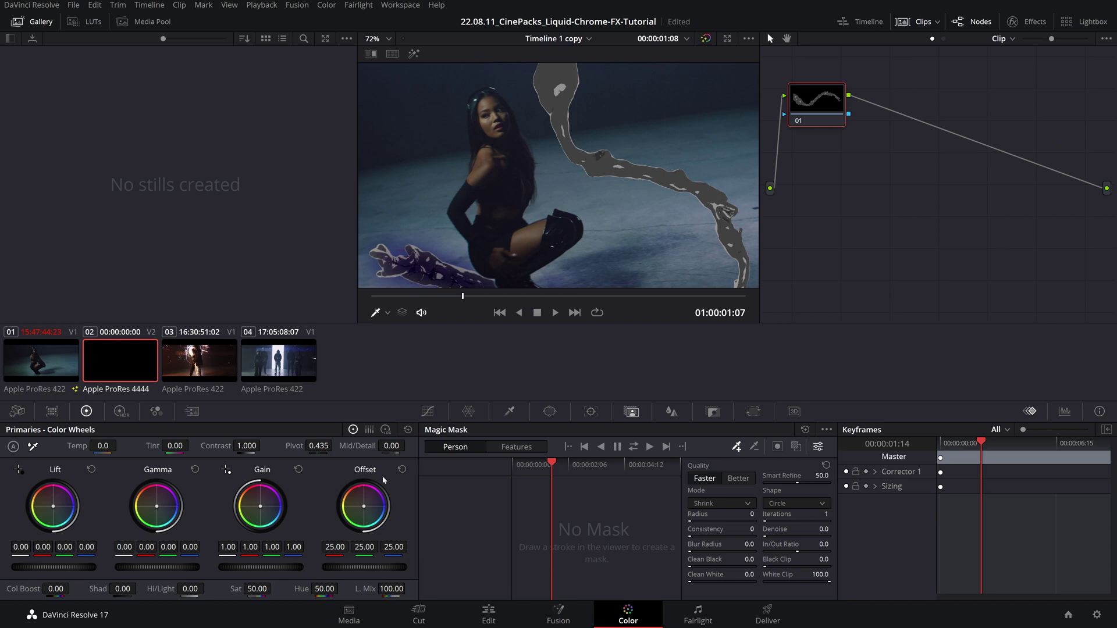
left_click(385, 430)
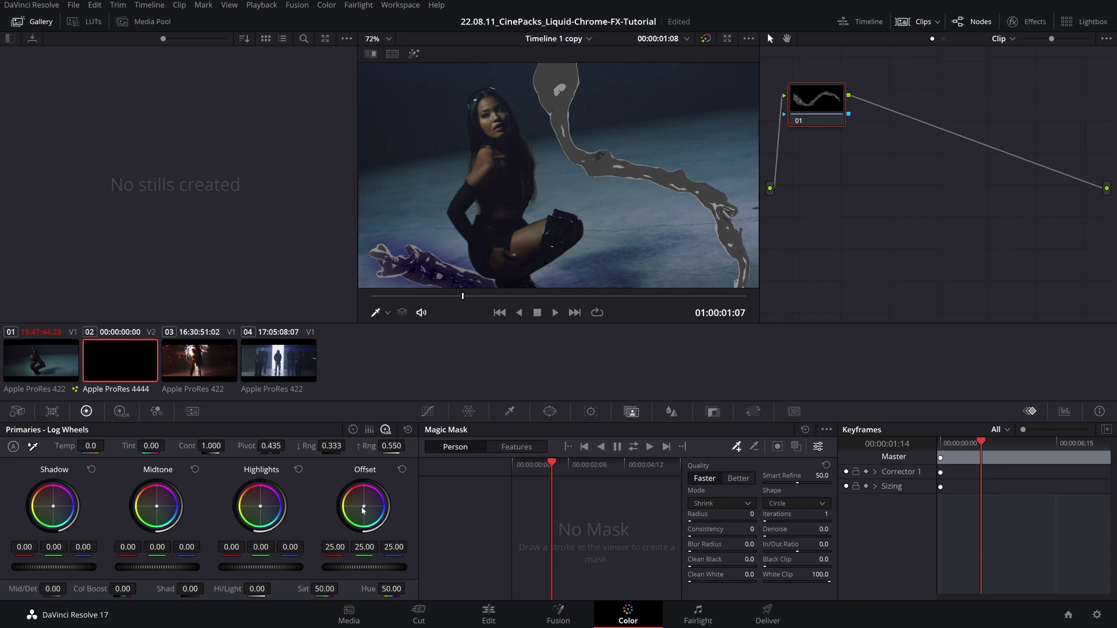
mouse_move(364, 506)
left_mouse_down()
mouse_move(370, 498)
mouse_move(371, 510)
mouse_move(349, 504)
mouse_move(371, 499)
left_mouse_up()
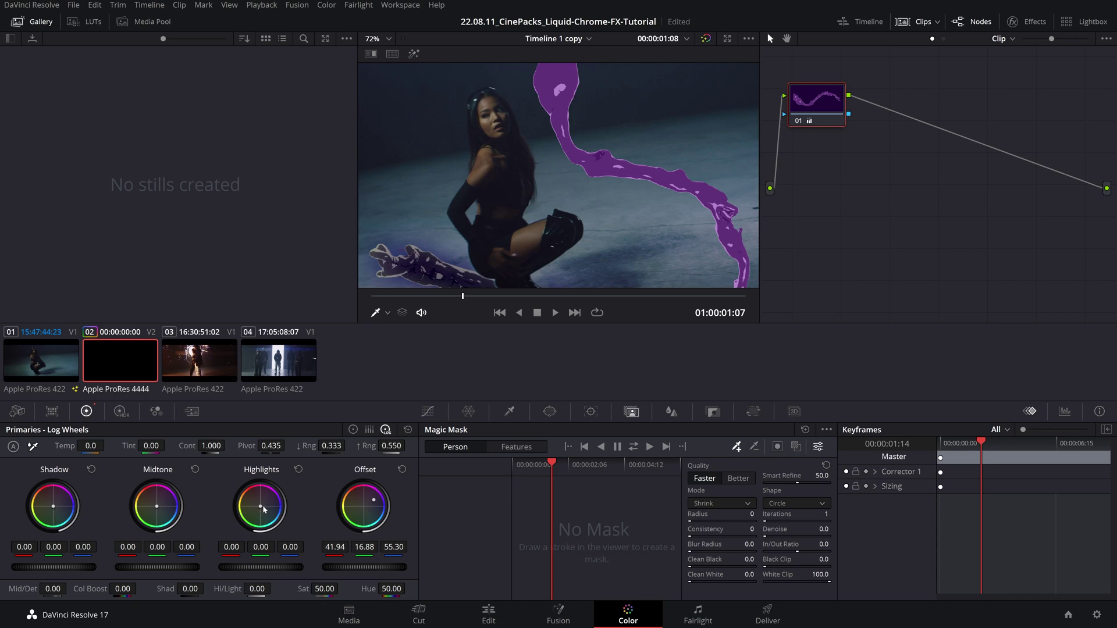
Step: Tint the fluid clip's highlights, shadows and midtones with the log wheels, raising the highlights' overall level
left_click_drag(260, 507, 274, 522)
left_click_drag(264, 567, 291, 568)
mouse_move(57, 510)
left_mouse_down()
mouse_move(44, 500)
mouse_move(68, 521)
left_mouse_up()
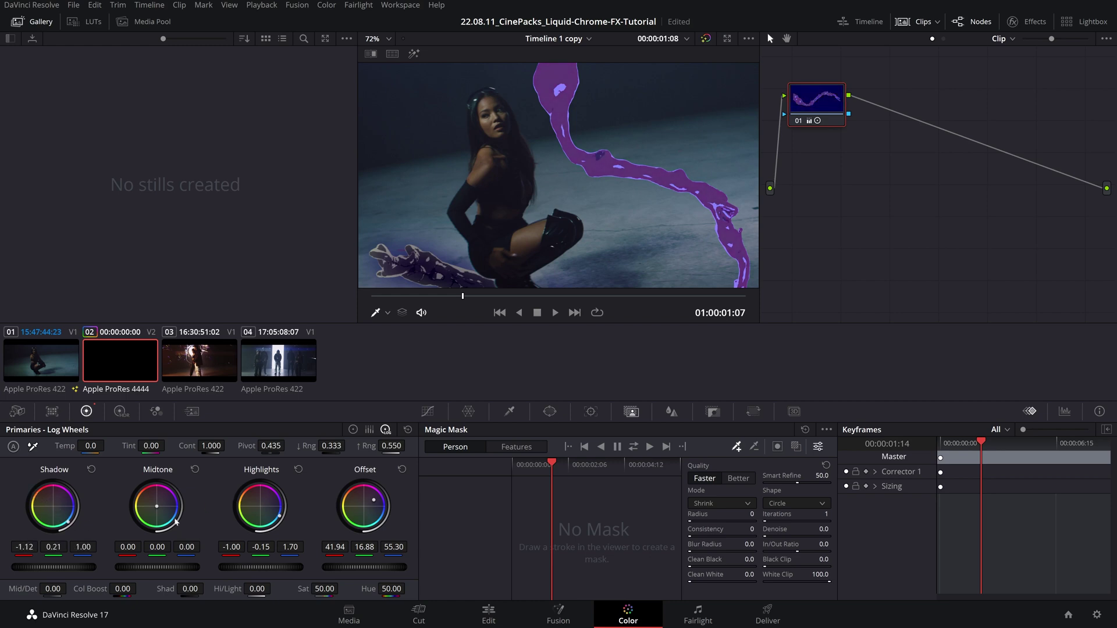
left_click_drag(157, 506, 159, 509)
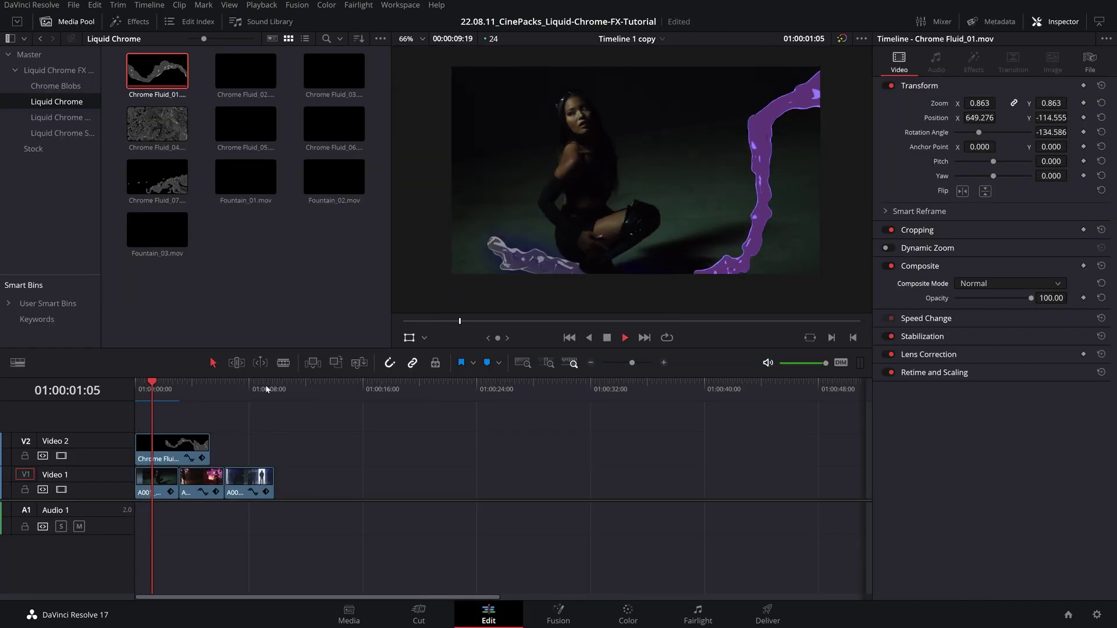
Step: Play the edit timeline to review the purple fluid over the woman and move the playhead back to 01:00:01:12
key("space")
key("space")
key("space")
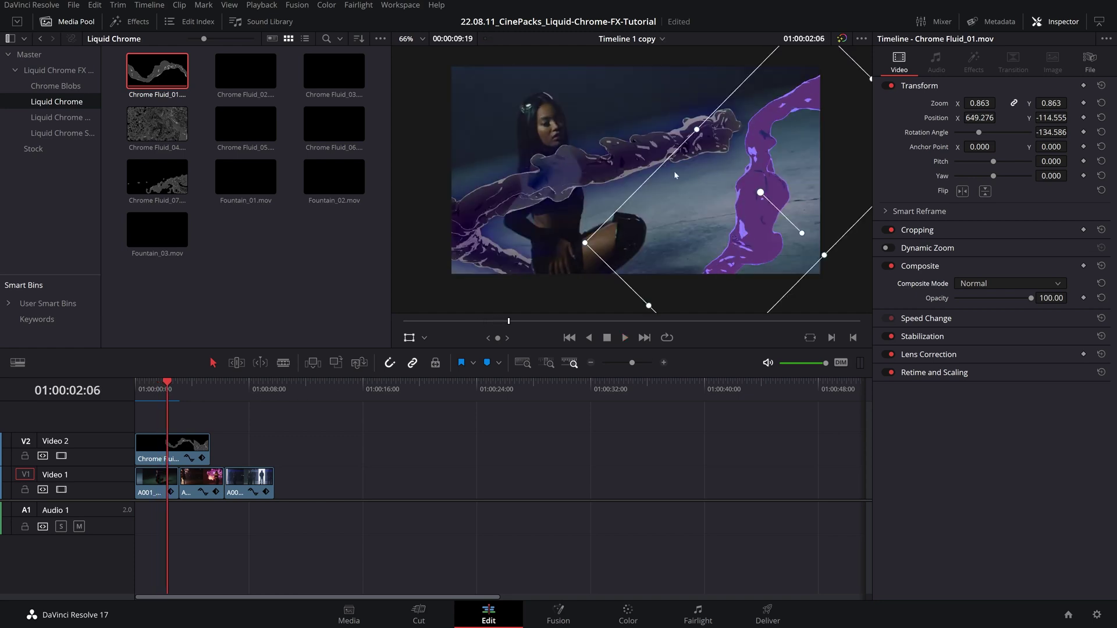
left_click_drag(167, 384, 156, 385)
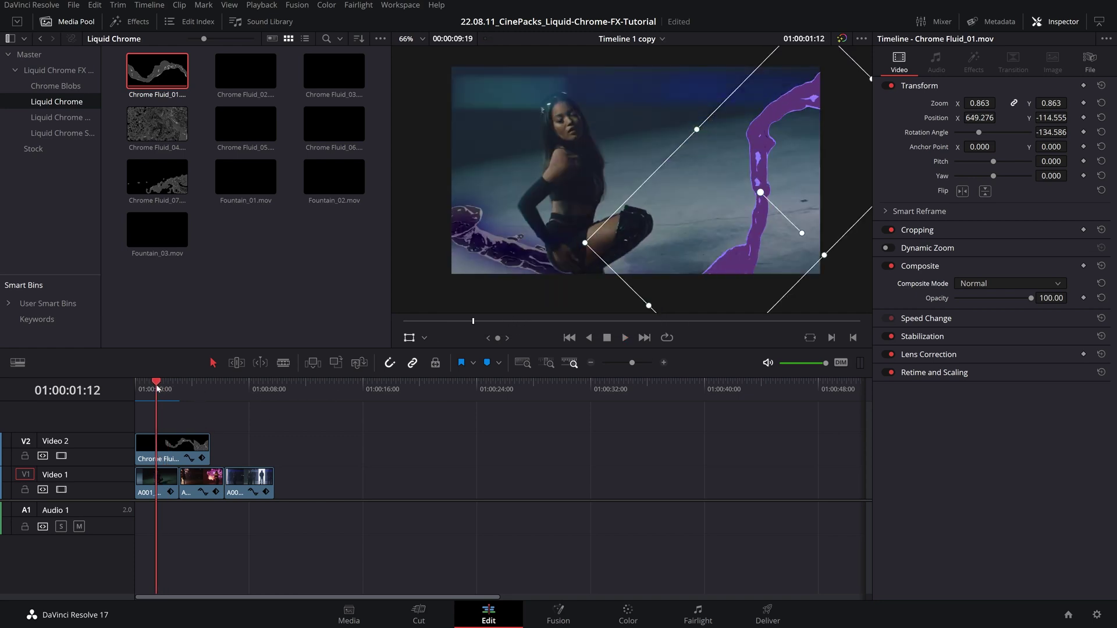
Step: Open the first clip's Fusion composition and copy its Glow1 node
left_click(156, 482)
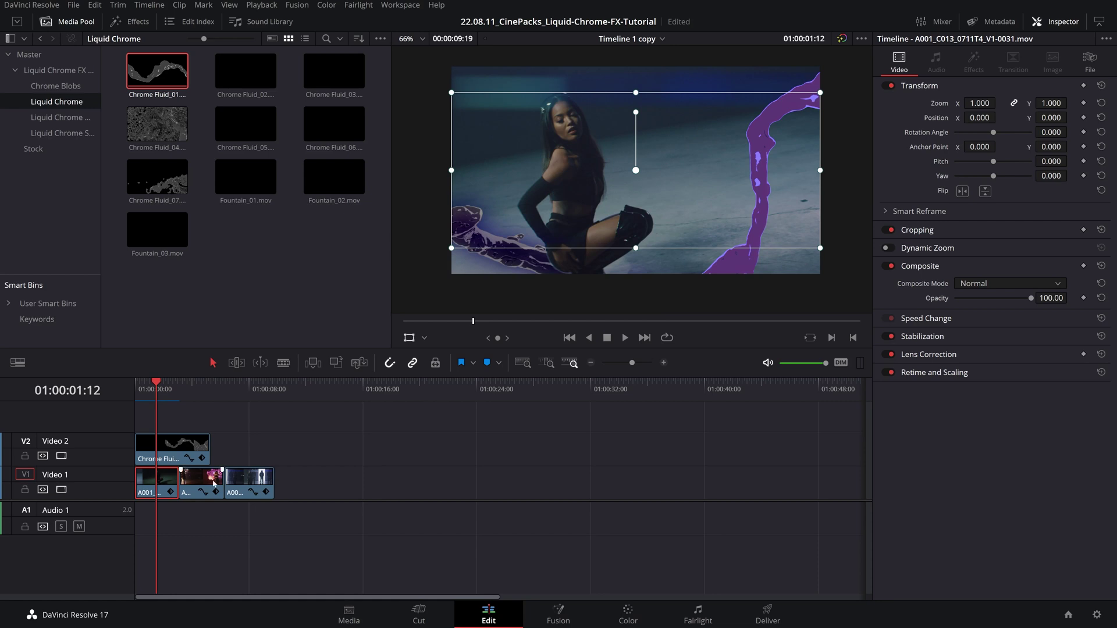
left_click(550, 618)
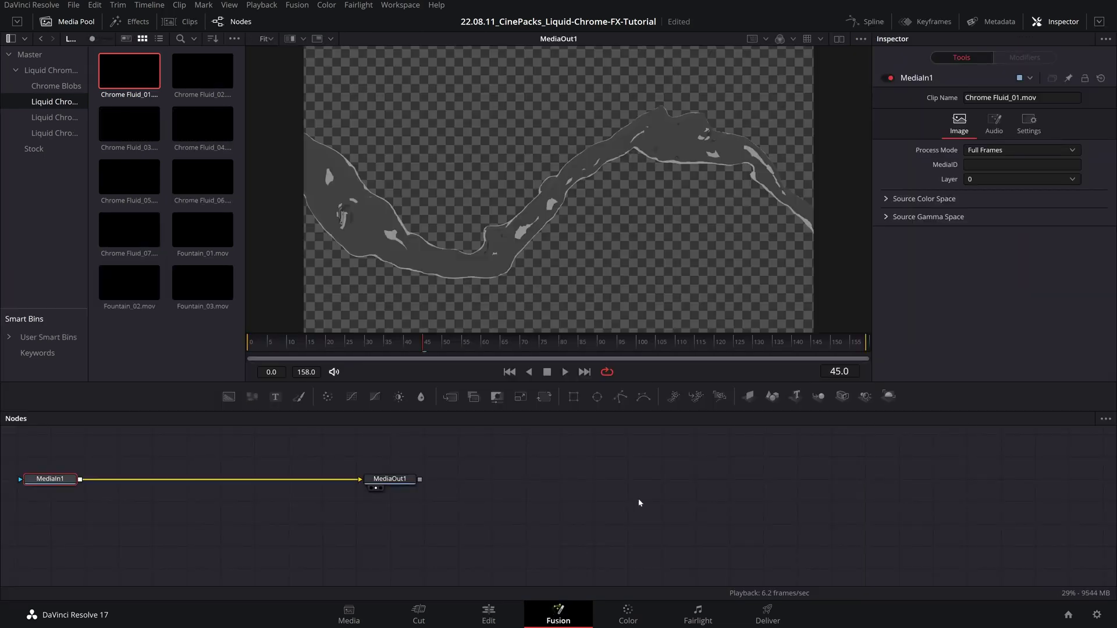
left_click(190, 21)
left_click(44, 543)
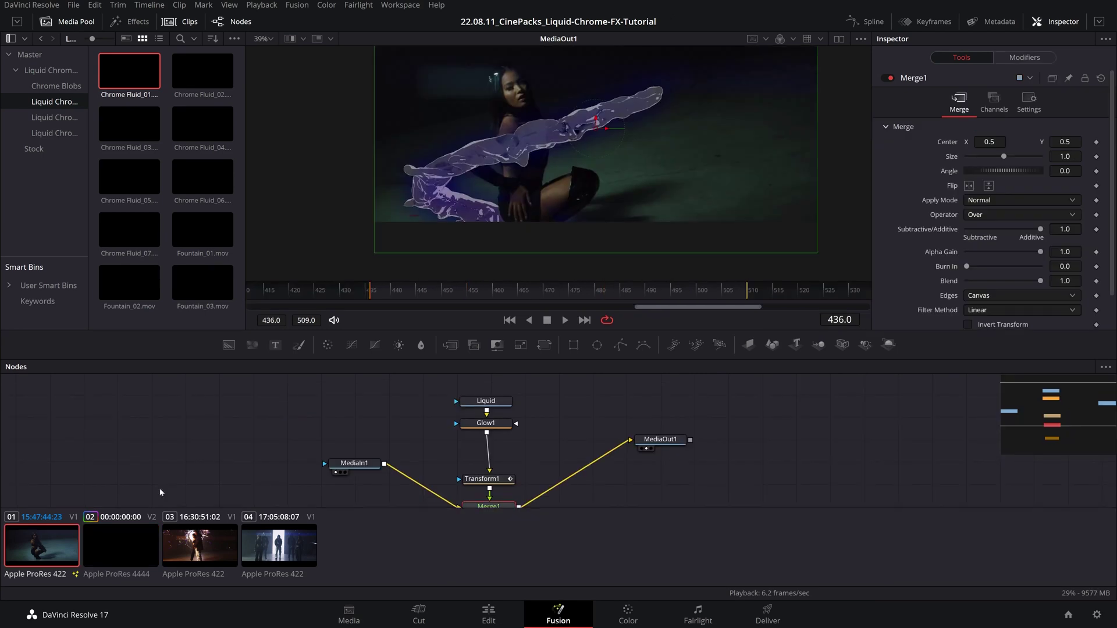
left_click(496, 424)
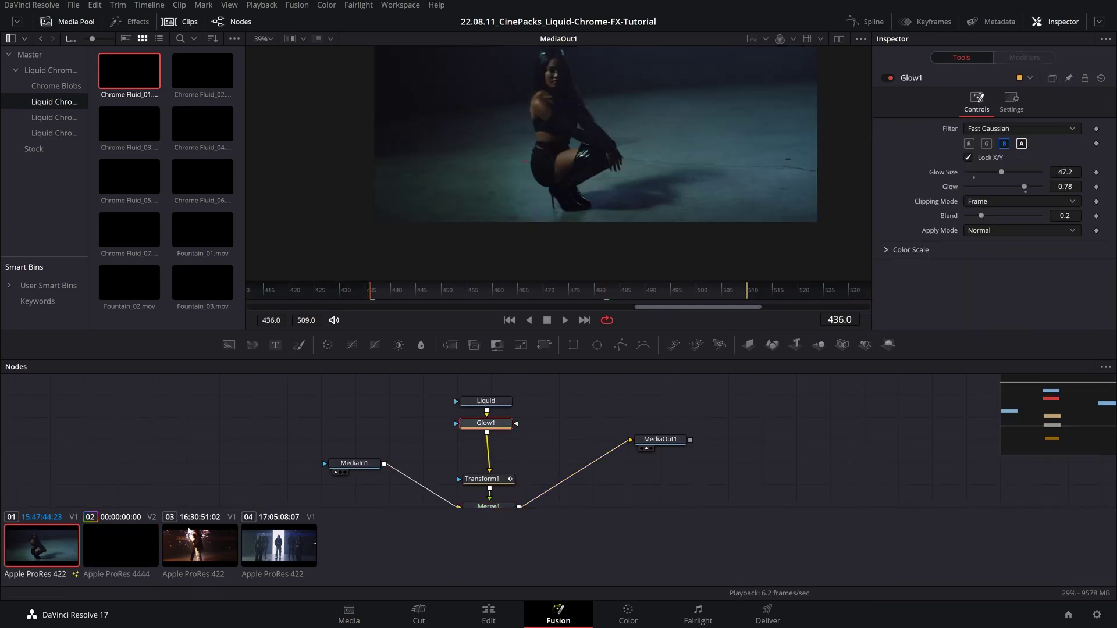
Step: Paste the Glow1 node after MediaIn1 in the Chrome Fluid_01 clip's Fusion composition
left_click(121, 545)
left_click_drag(51, 435, 78, 437)
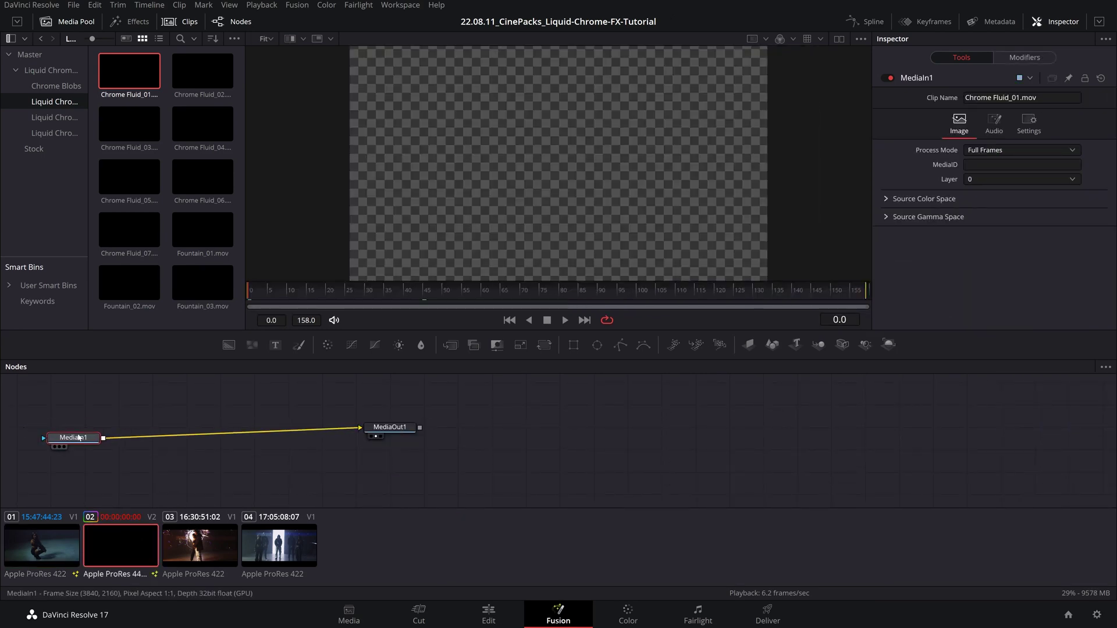
key("ctrl+v")
Step: Scrub through the glowing Chrome Fluid_01 clip and return to the start of the edit timeline for review
left_click_drag(381, 290, 600, 280)
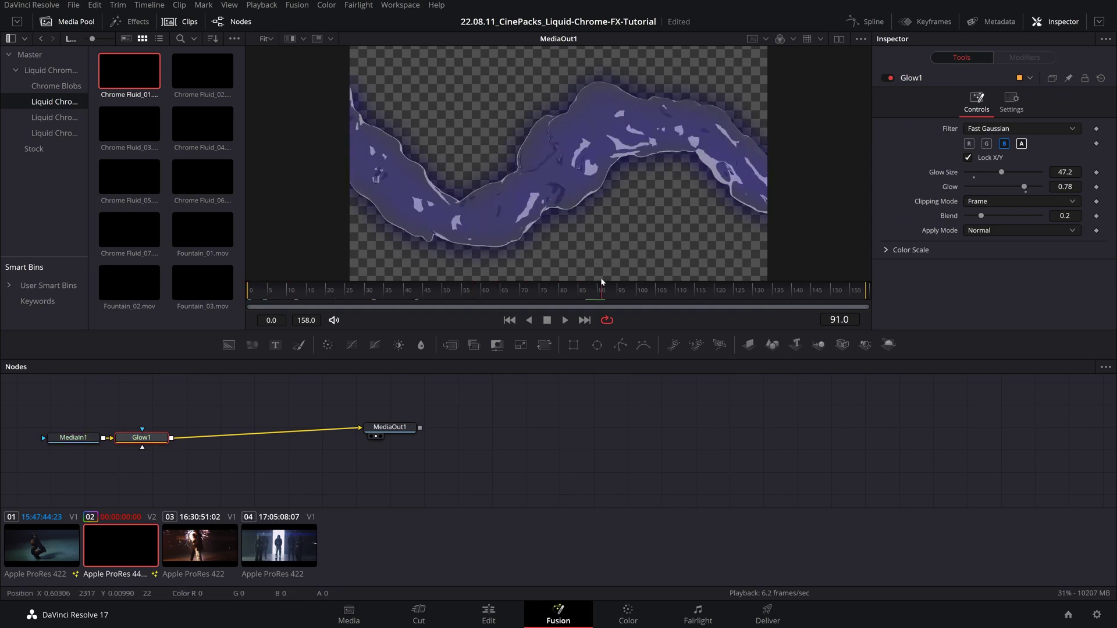
left_click(487, 614)
left_click_drag(182, 381, 135, 386)
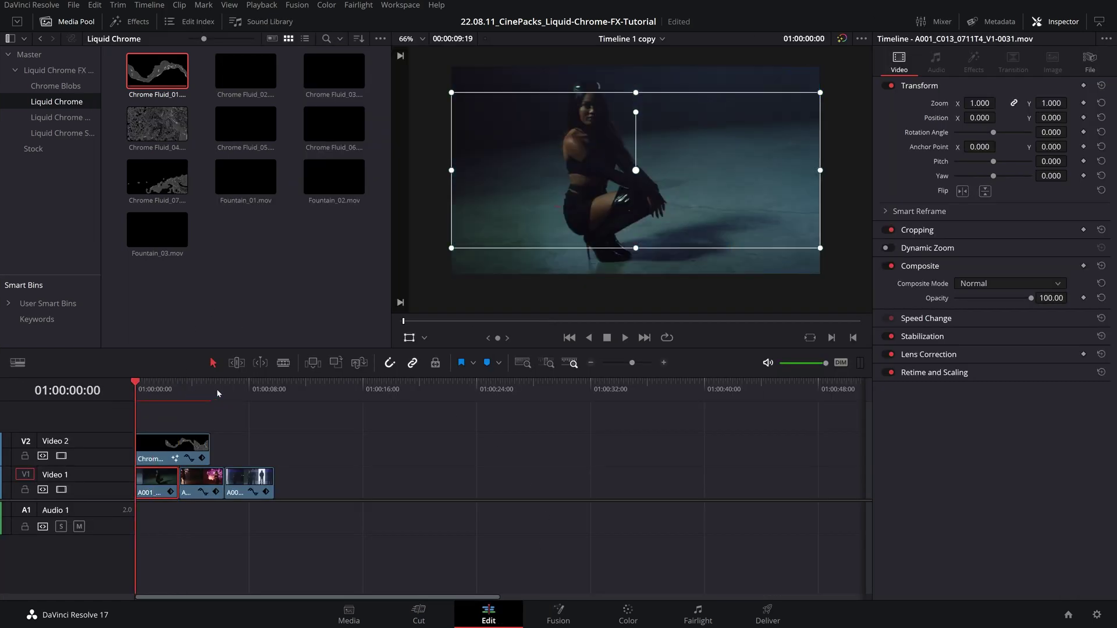
Step: Play the edit timeline from the start twice to review the glowing purple fluid over the woman
key("space")
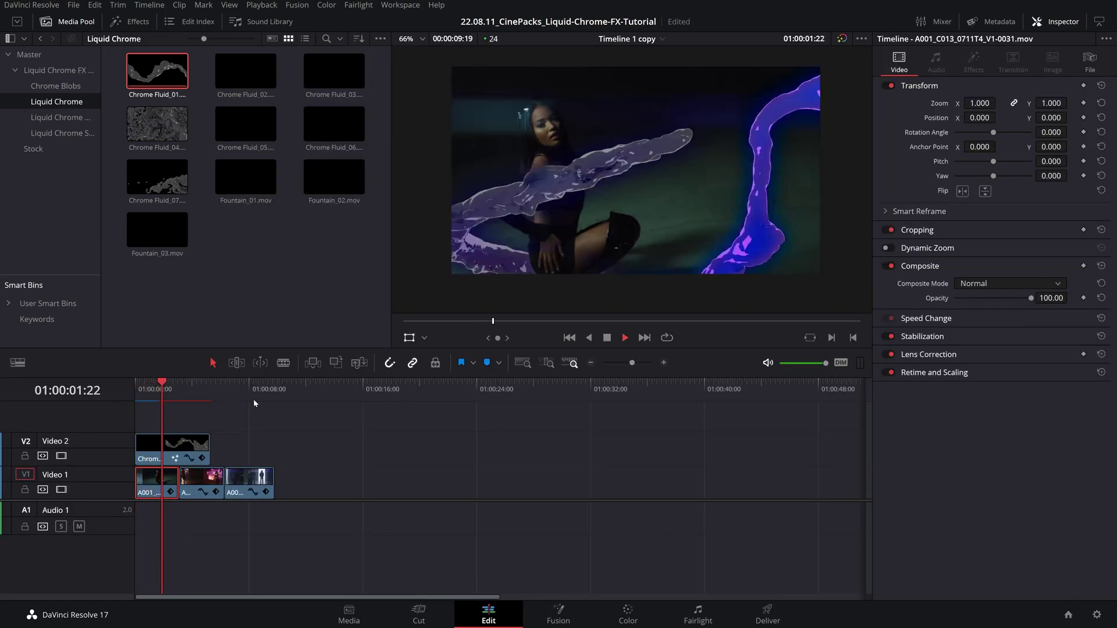
key("space")
key("space")
key("space")
left_click_drag(191, 384, 129, 385)
key("space")
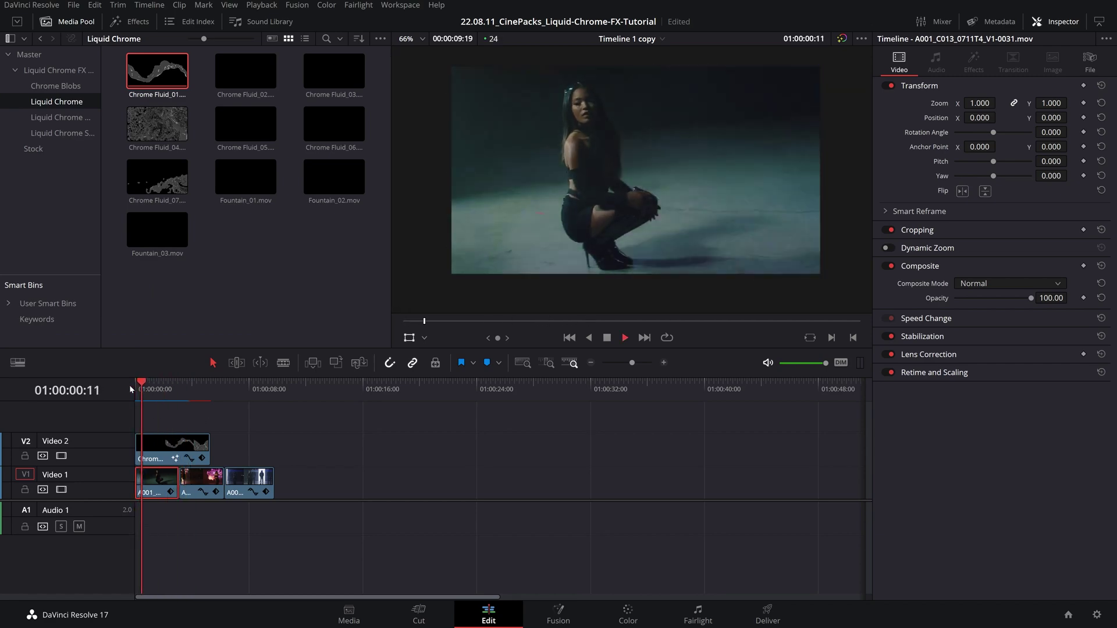
Step: Remove the Color Correction attribute from the Chrome Fluid_01 clip on Video 2 and play the timeline
left_click(187, 461)
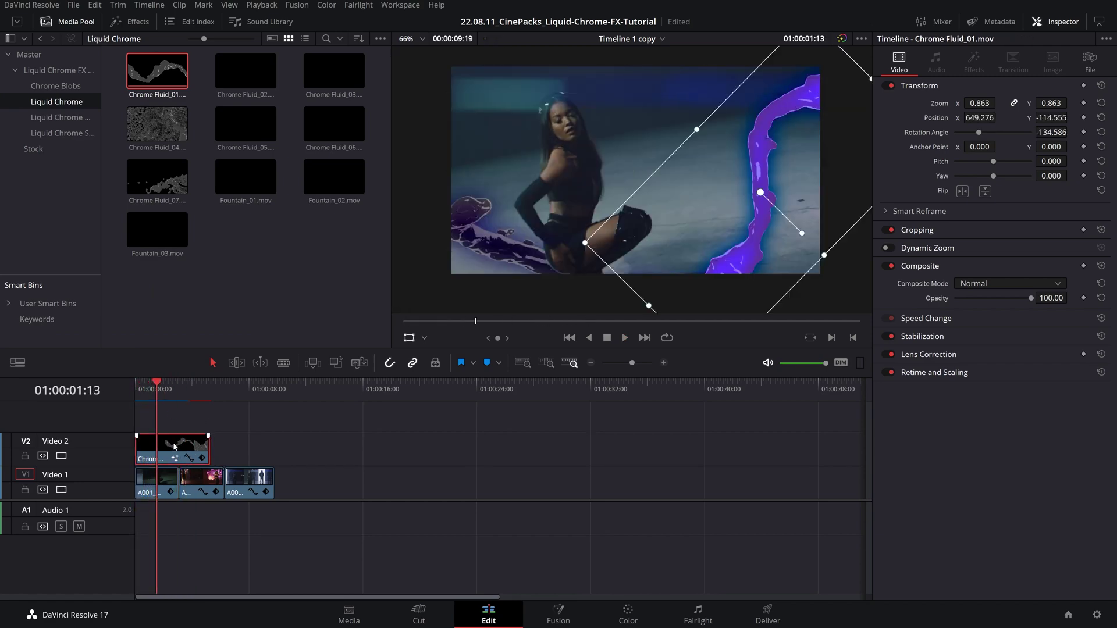
right_click(175, 444)
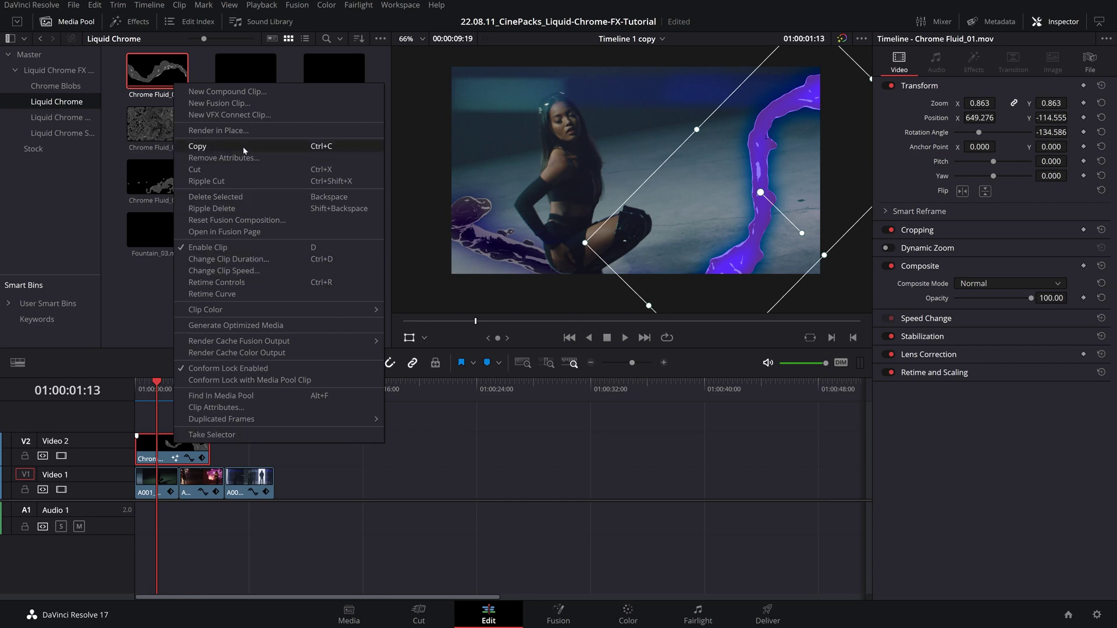
left_click(224, 158)
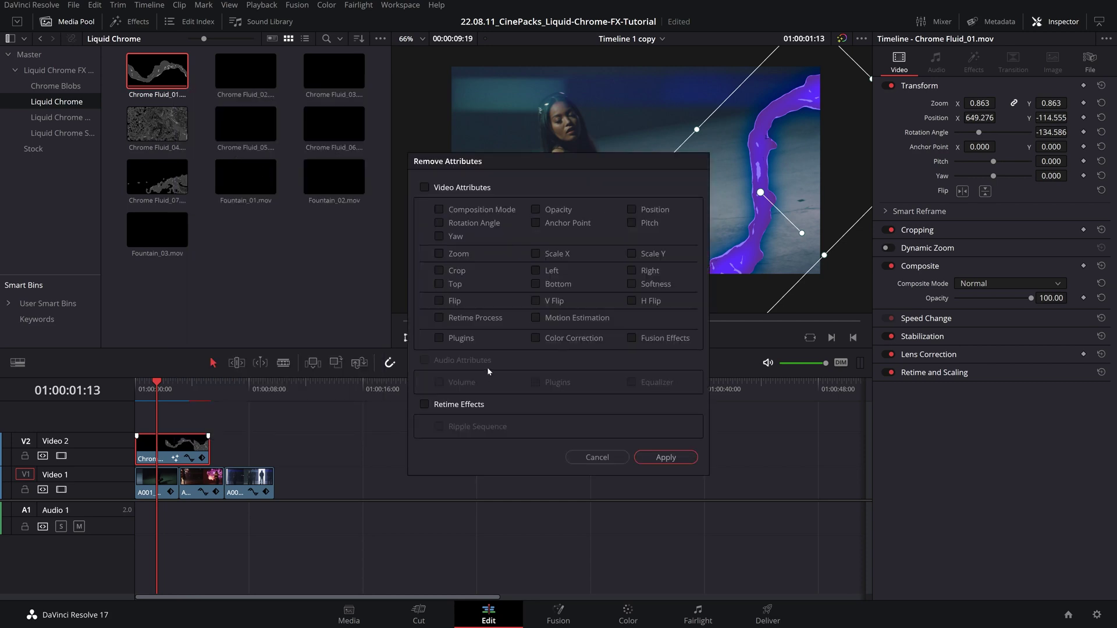
left_click(666, 458)
key("space")
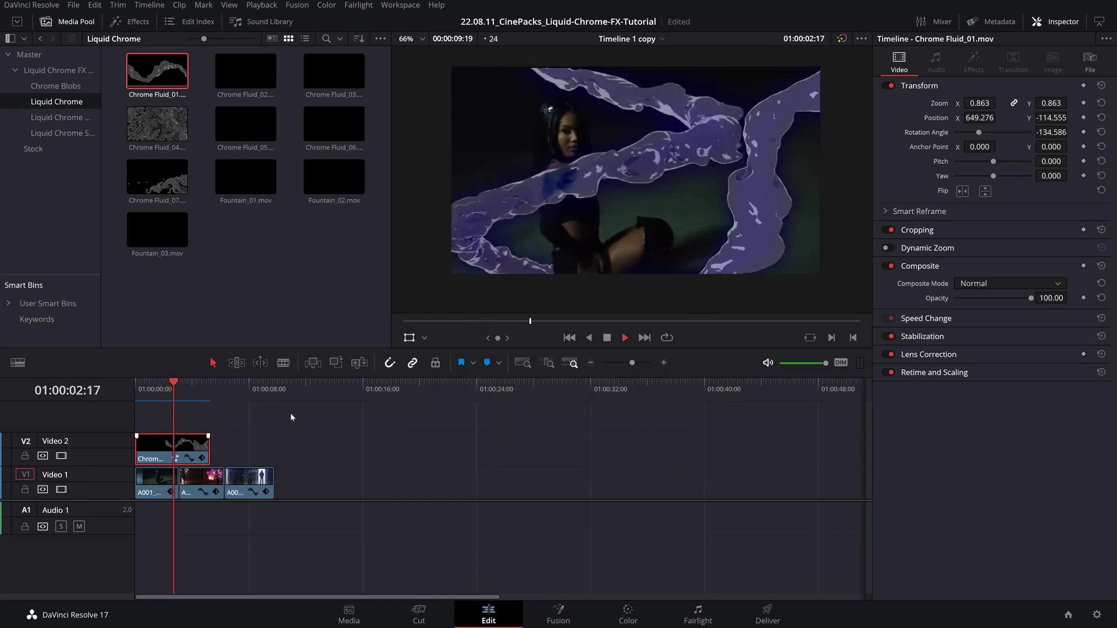
Step: Trim the end of the Chrome Fluid_01 clip to match the first shot, play it back and return to the timeline start
key("space")
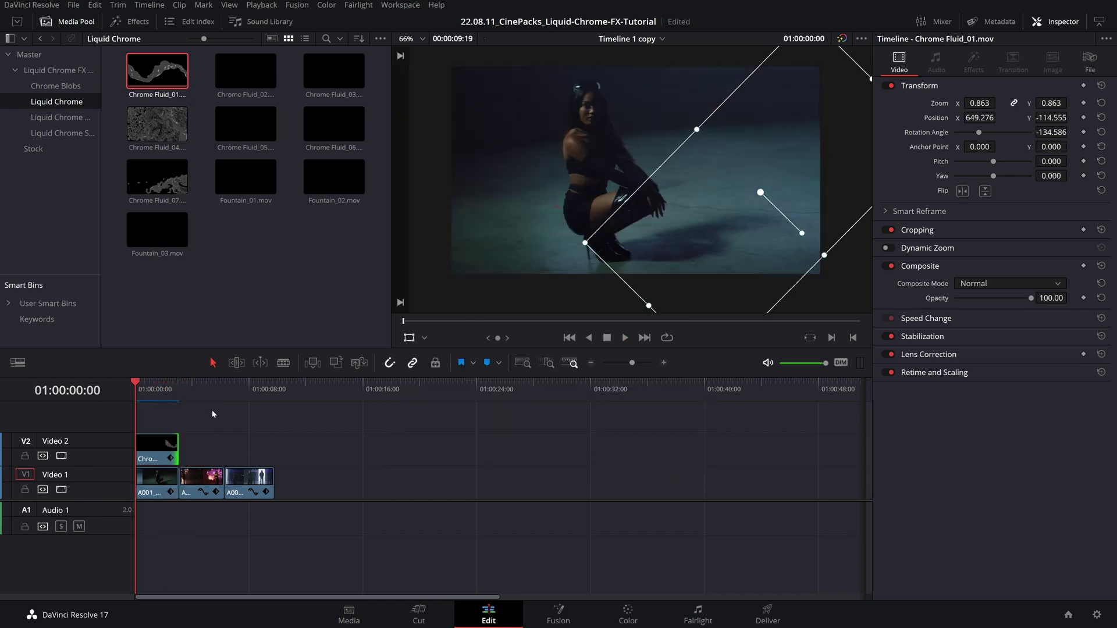
key("space")
Step: Keyframe the Chrome Fluid_01 clip's transform from its start and move its position to X 876.483, Y -211.496 at the clip's end
key("space")
left_click_drag(144, 389, 131, 389)
left_click(155, 447)
key("space")
left_click(170, 389)
key("Down")
key("Left")
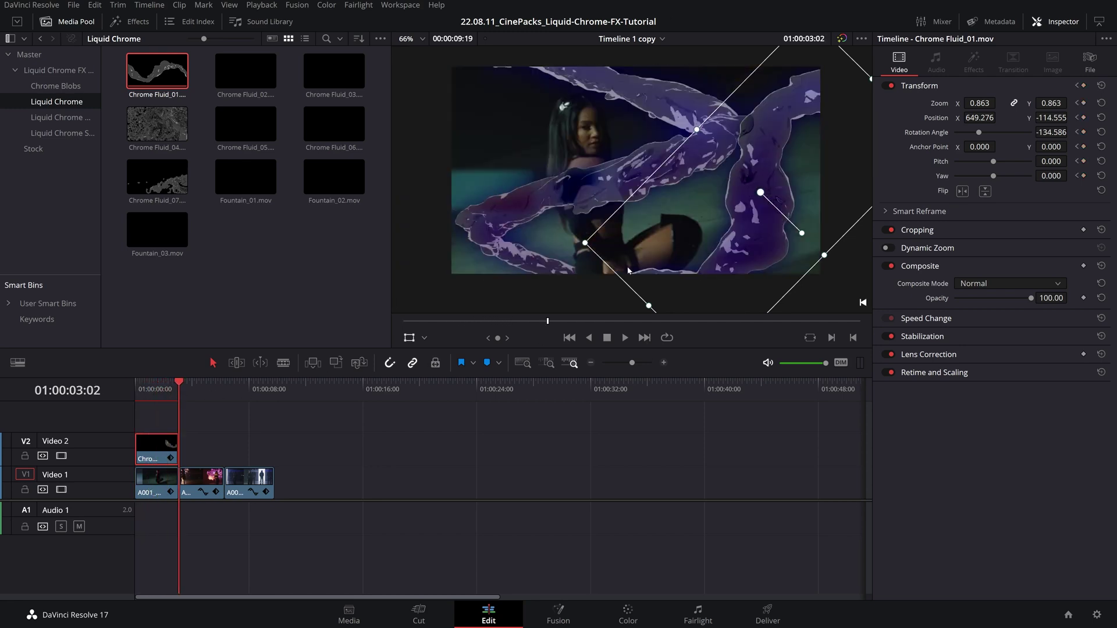
left_click_drag(741, 228, 784, 248)
Step: Play the timeline from the start into the second shot to review the fluid's keyframed movement
key("Right")
key("Home")
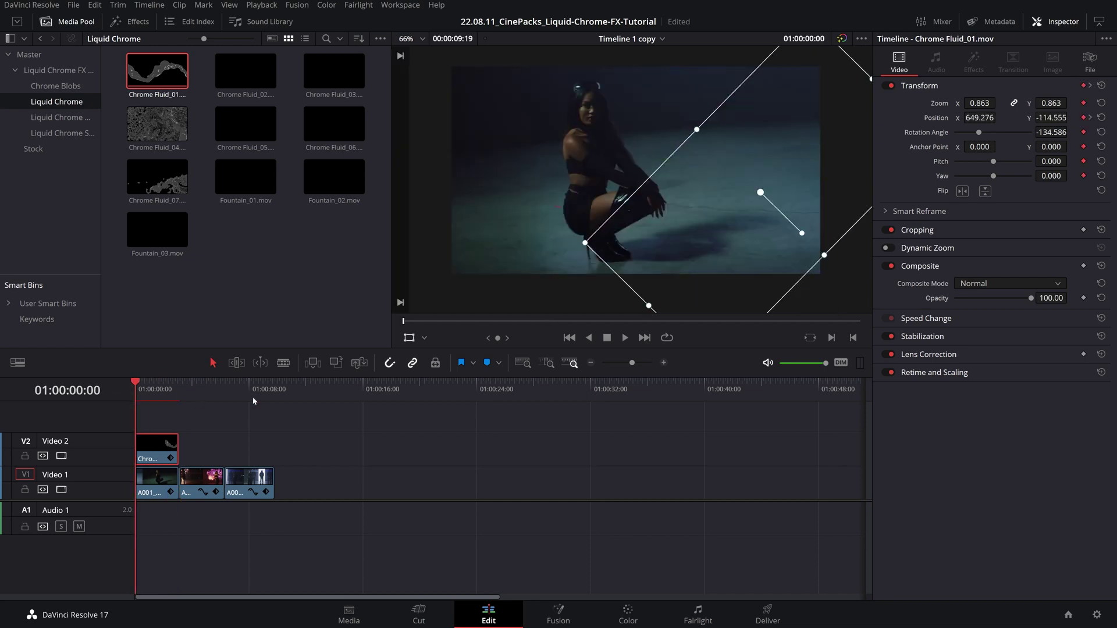
key("space")
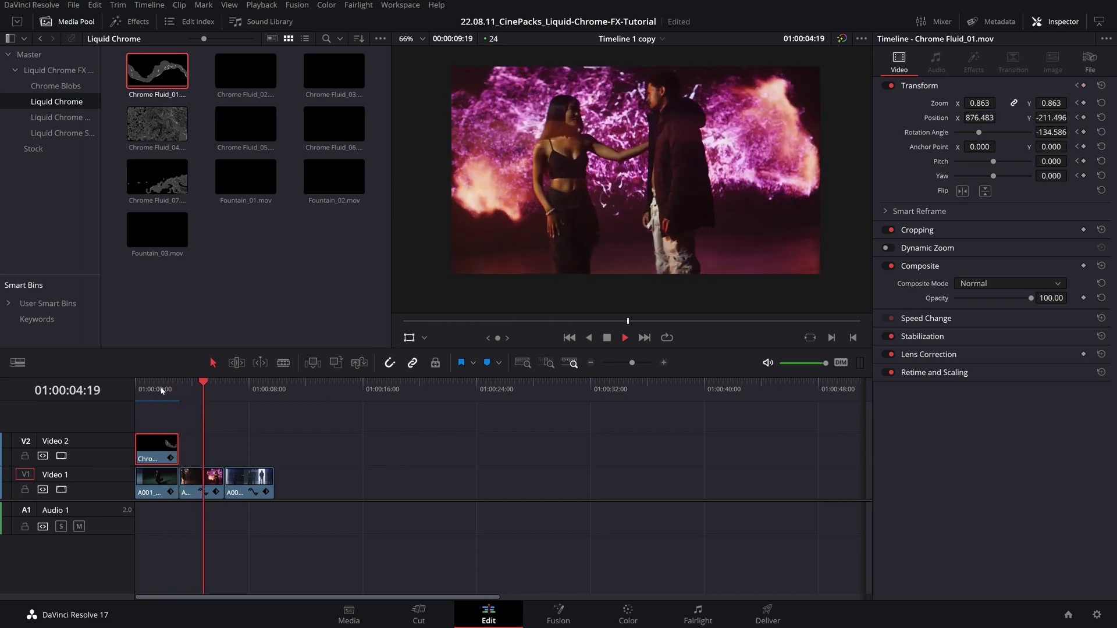
key("space")
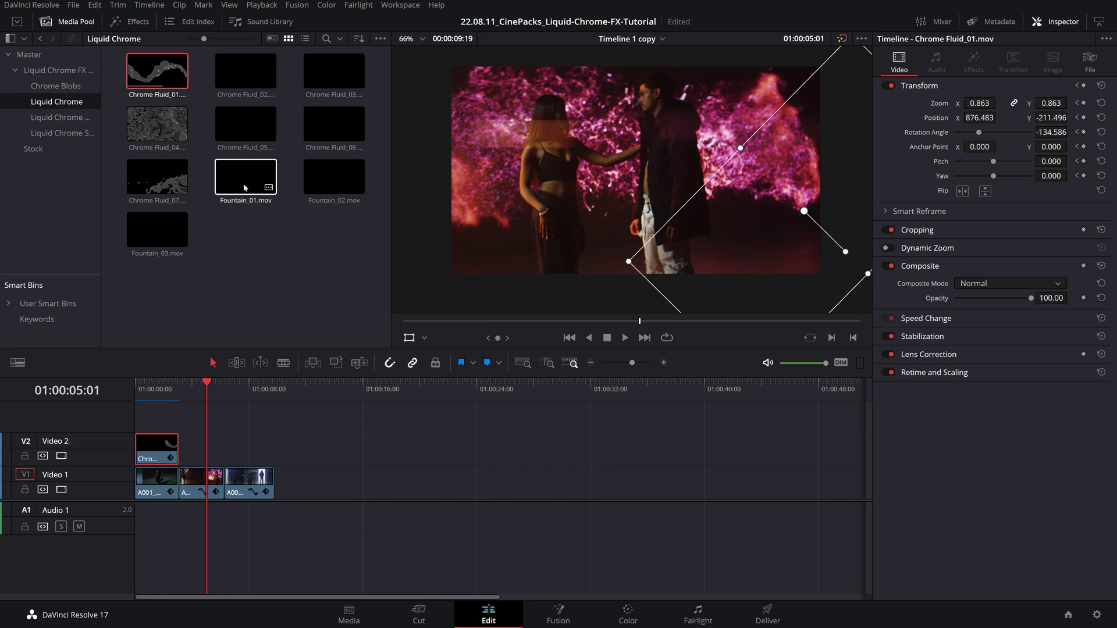
Step: Preview Chrome Fluid_04 from the Liquid Chrome bin, place it on a new Video 3 track across the first two shots and play it
left_click(306, 278)
left_click(155, 135)
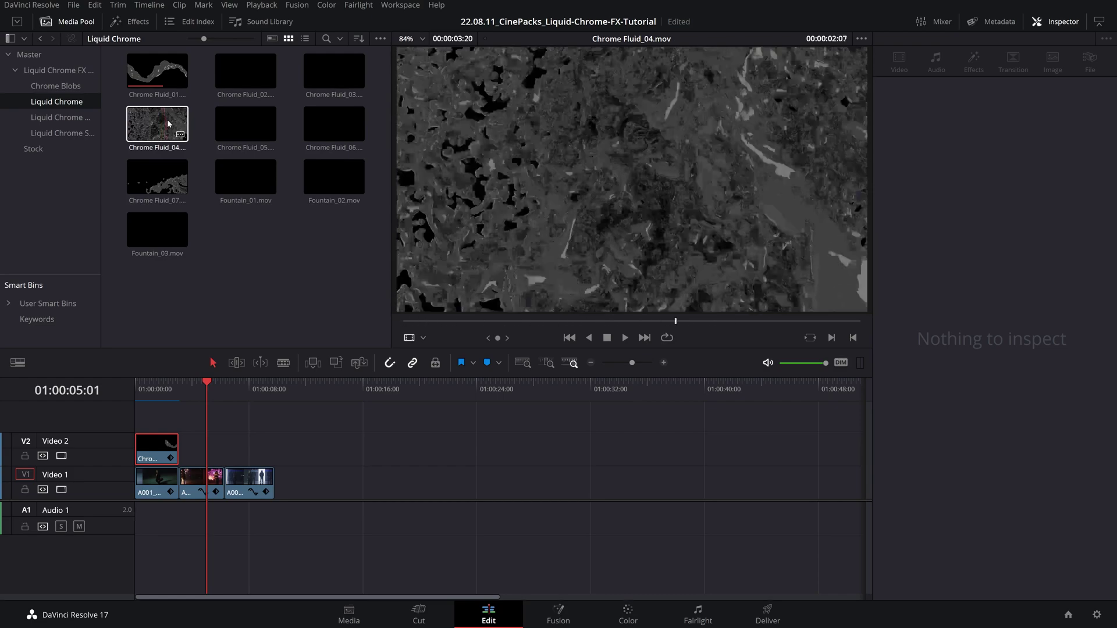
left_click(167, 132)
left_click_drag(168, 132, 163, 404)
key("space")
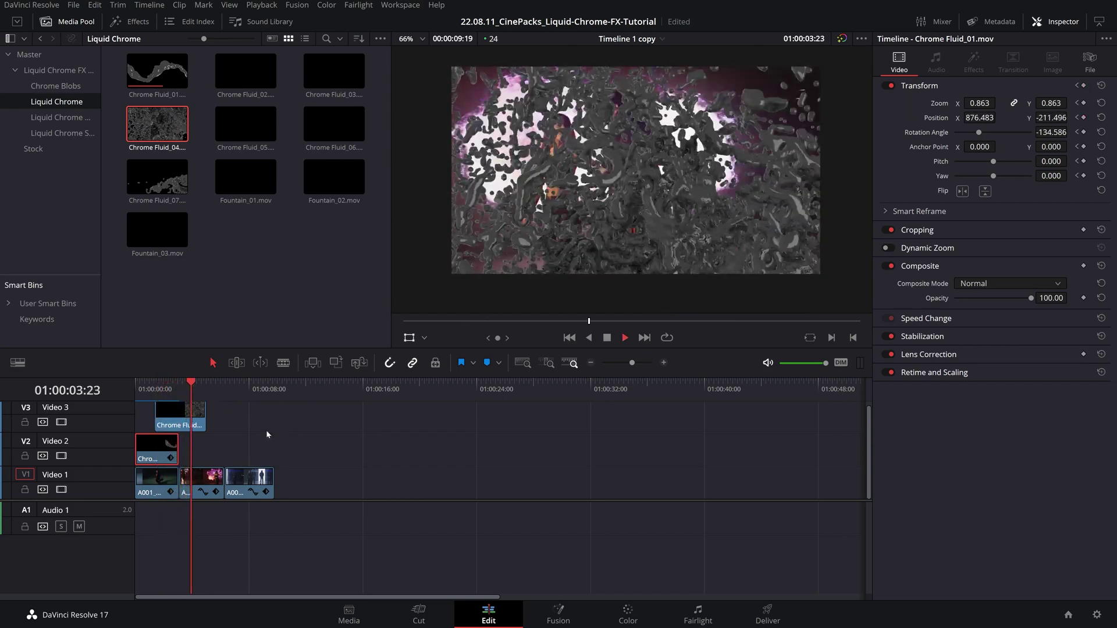
key("space")
Step: Speed up the Chrome Fluid_04 clip to 205% with retime controls, position it over the cut between the first two shots and play it
scroll(198, 453, "up", 4)
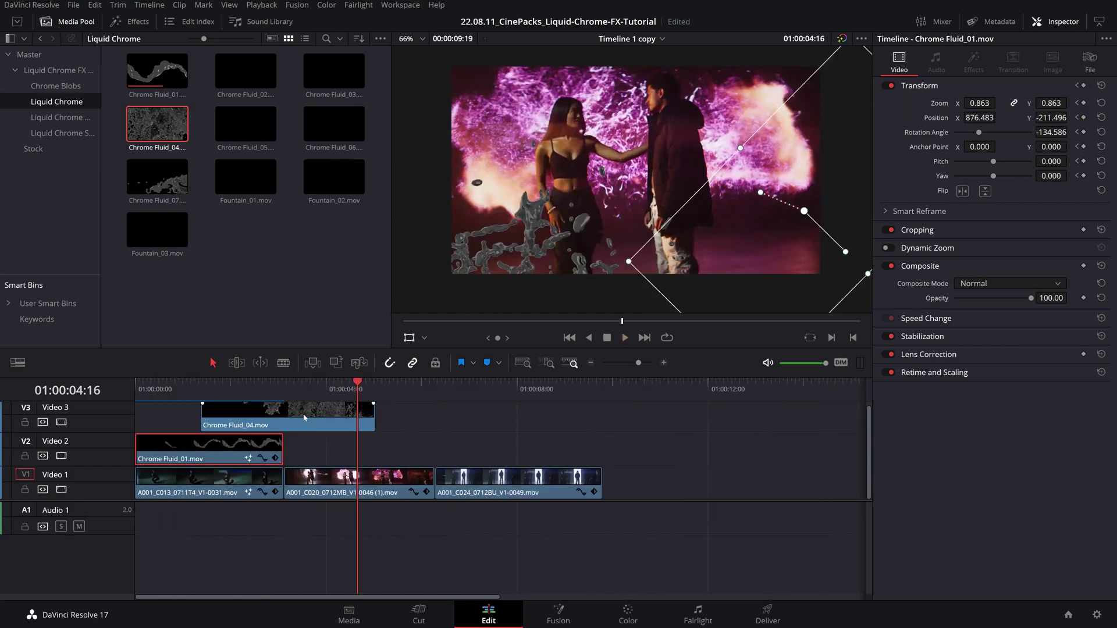
left_click(328, 415)
scroll(135, 530, "up", 3)
key("ctrl+r")
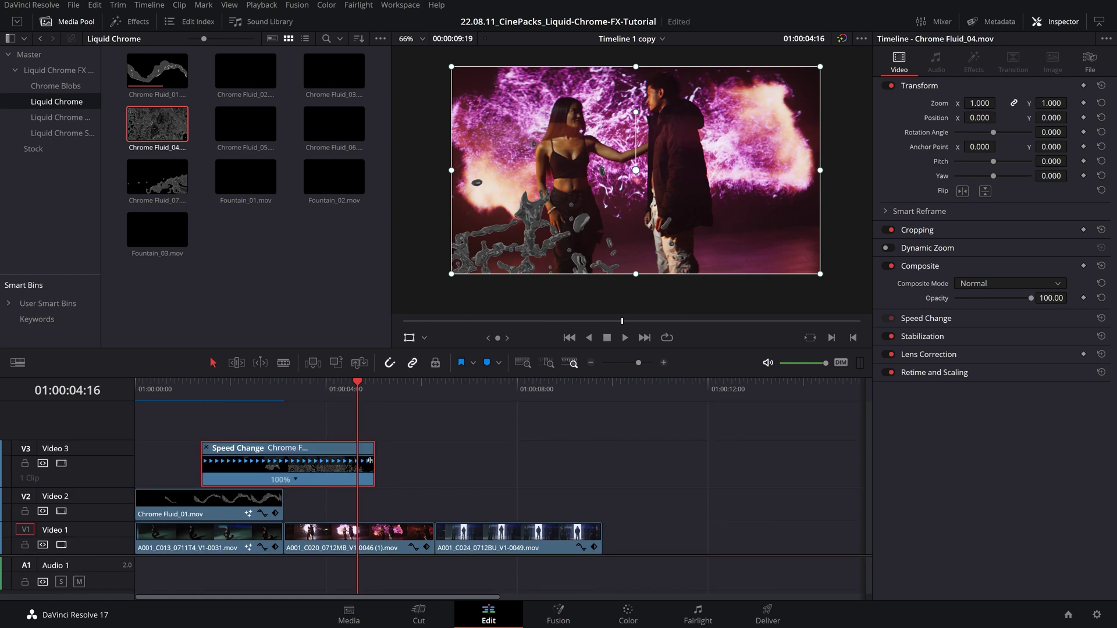
left_click_drag(371, 450, 277, 453)
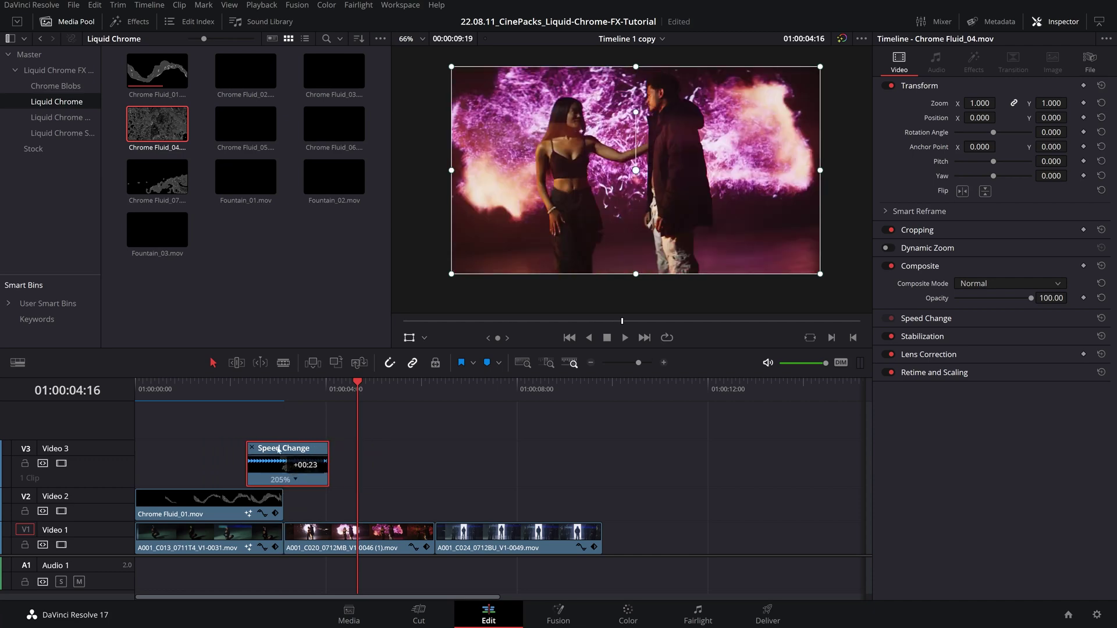
left_click(227, 391)
key("space")
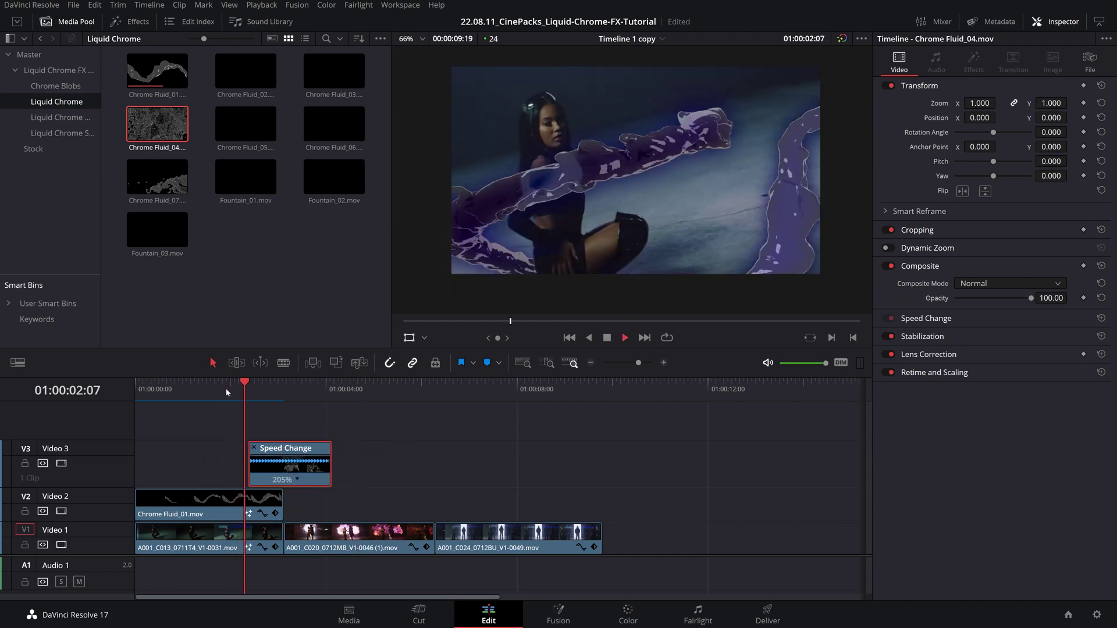
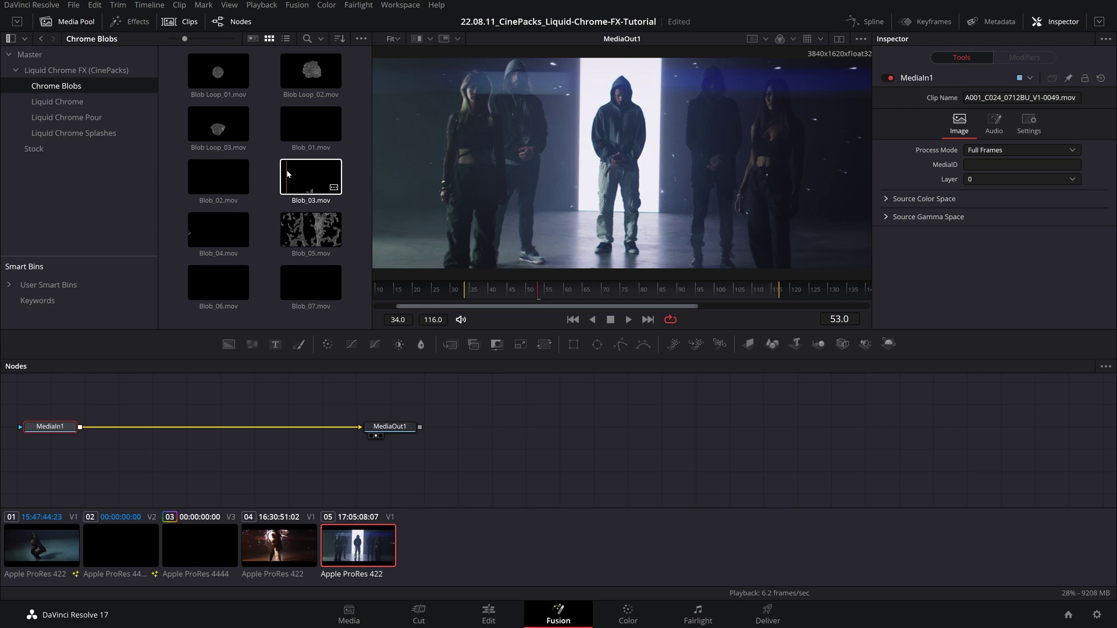
Step: Add Blob_03.mov to the fifth clip's node graph and spread the MediaIn1 and MediaOut1 nodes apart
left_click_drag(318, 179, 197, 393)
left_click_drag(50, 427, 144, 454)
left_click_drag(399, 421, 500, 460)
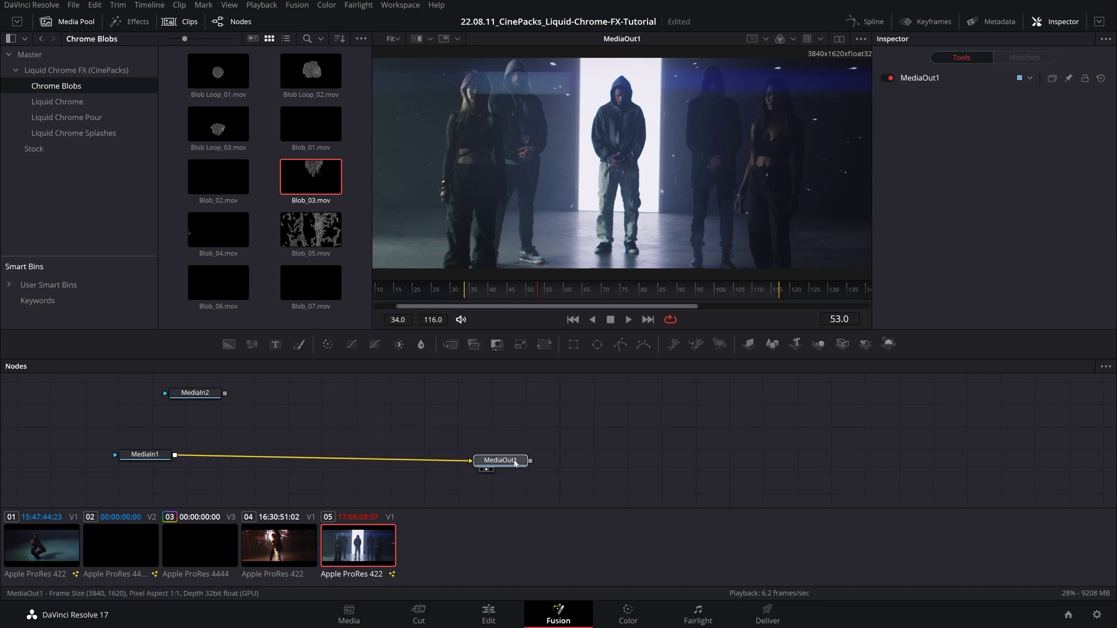
left_click_drag(153, 455, 127, 460)
Step: Insert a Displace node between MediaIn1 and MediaOut1 and arrange the nodes with space around it
right_click(160, 456)
key("Escape")
key("shift+space")
type("glow")
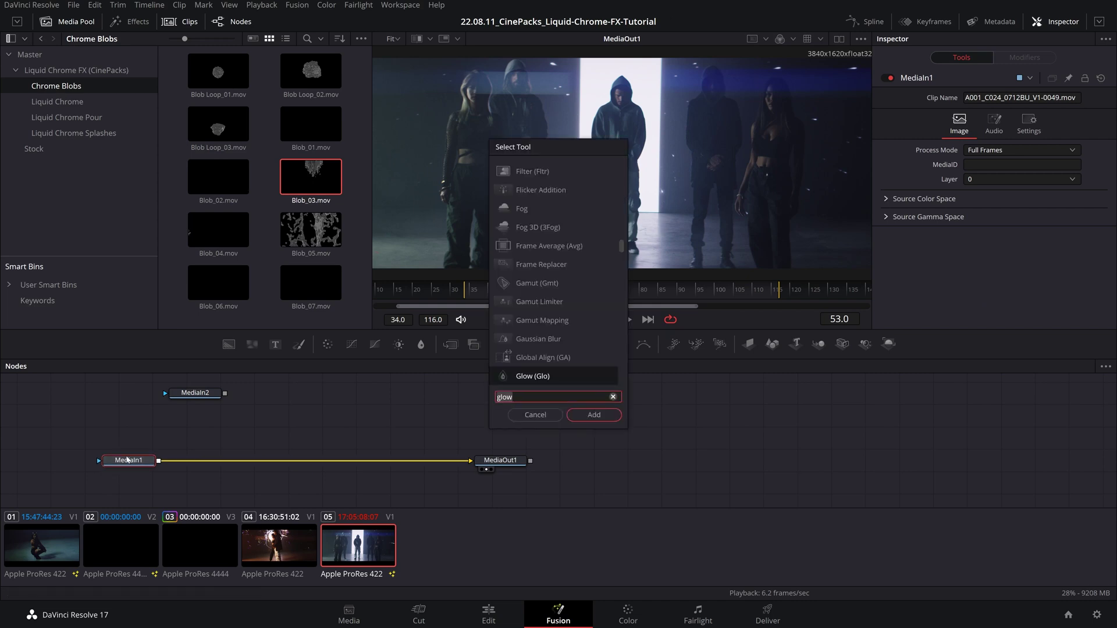
key("BackSpace")
key("BackSpace")
key("BackSpace")
key("BackSpace")
type("disp")
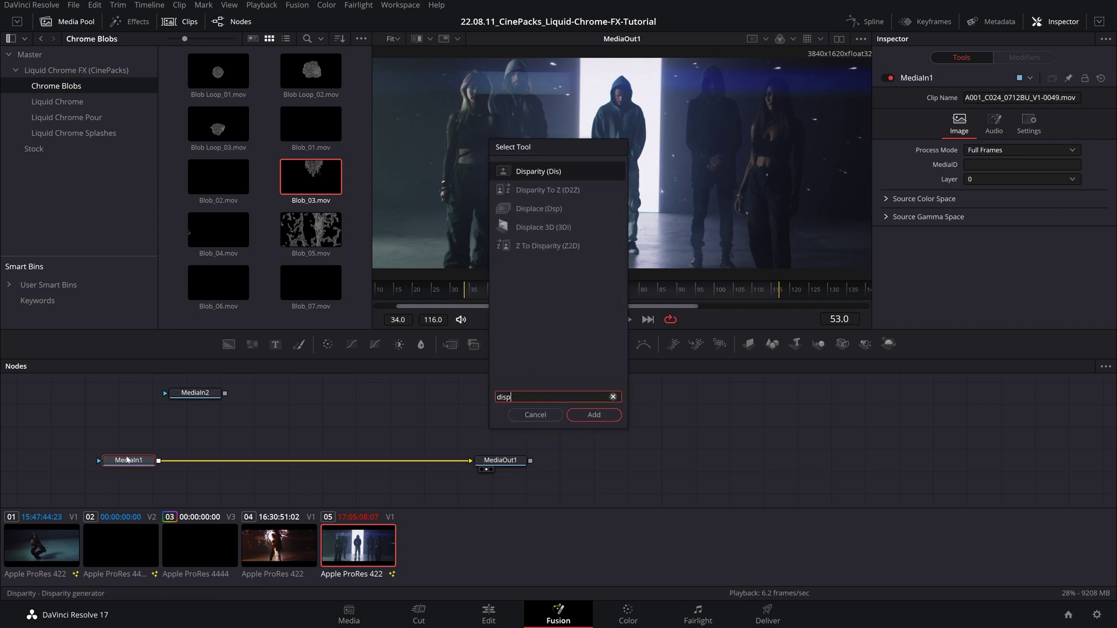
type("lace")
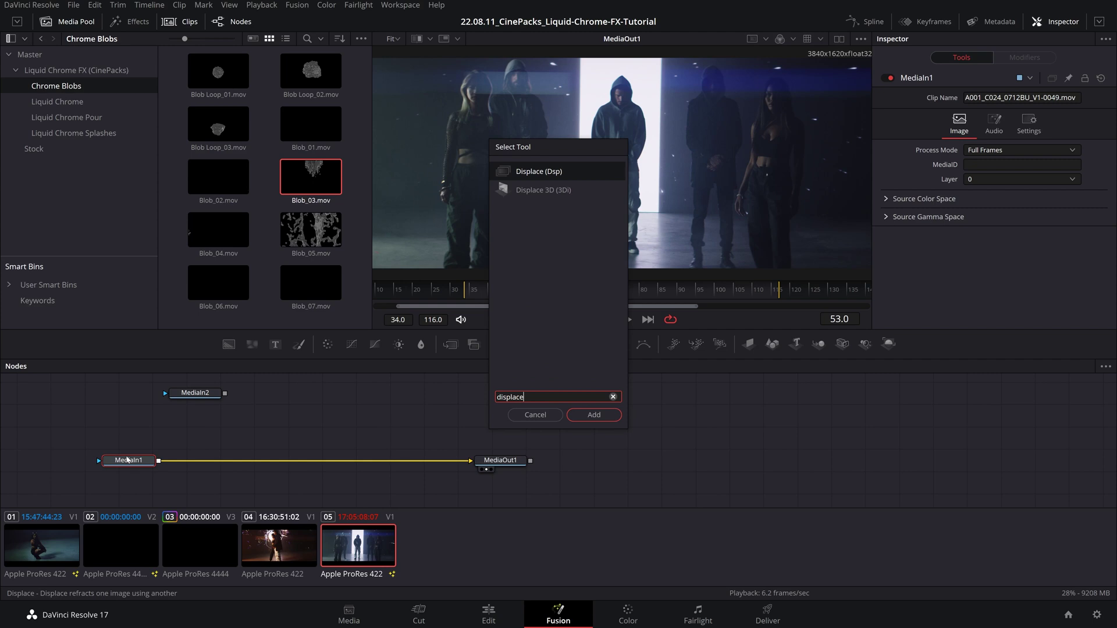
key("Return")
left_click_drag(201, 461, 267, 471)
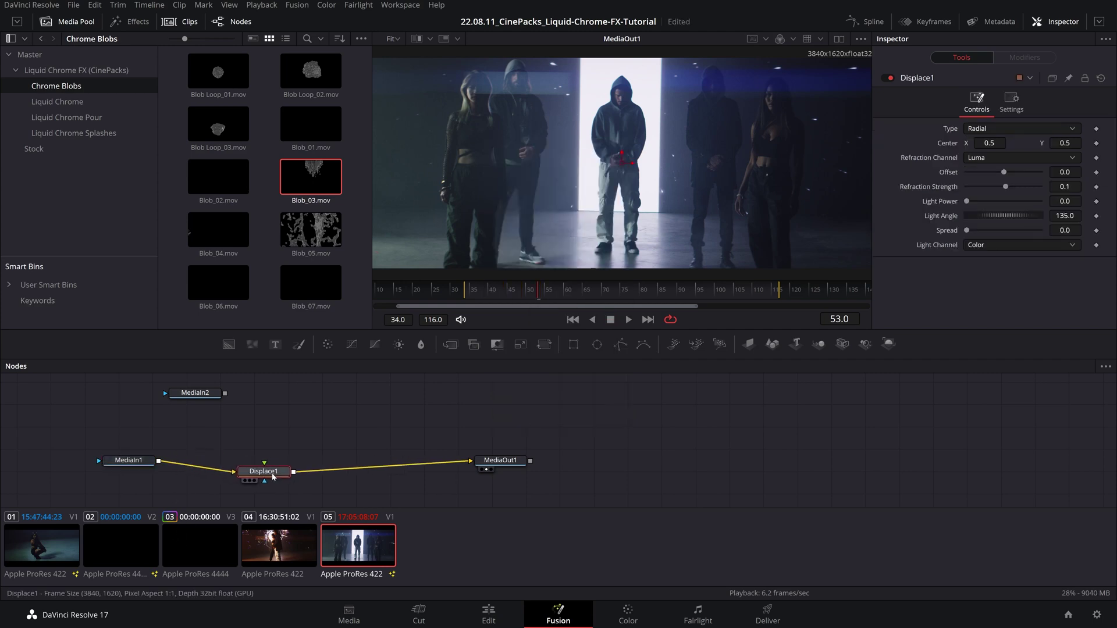
left_click_drag(128, 460, 118, 476)
Step: Connect MediaIn2 to Displace1's foreground input, show Displace1 in the viewer and go to frame 91
left_click_drag(199, 395, 265, 464)
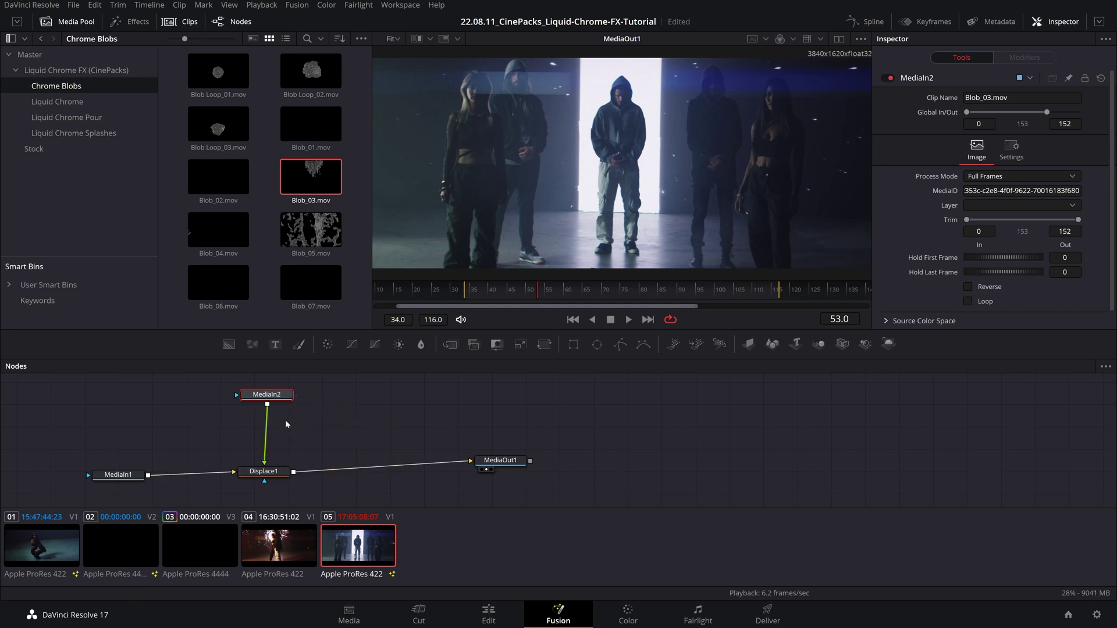
left_click_drag(278, 396, 280, 399)
left_click_drag(274, 475, 278, 483)
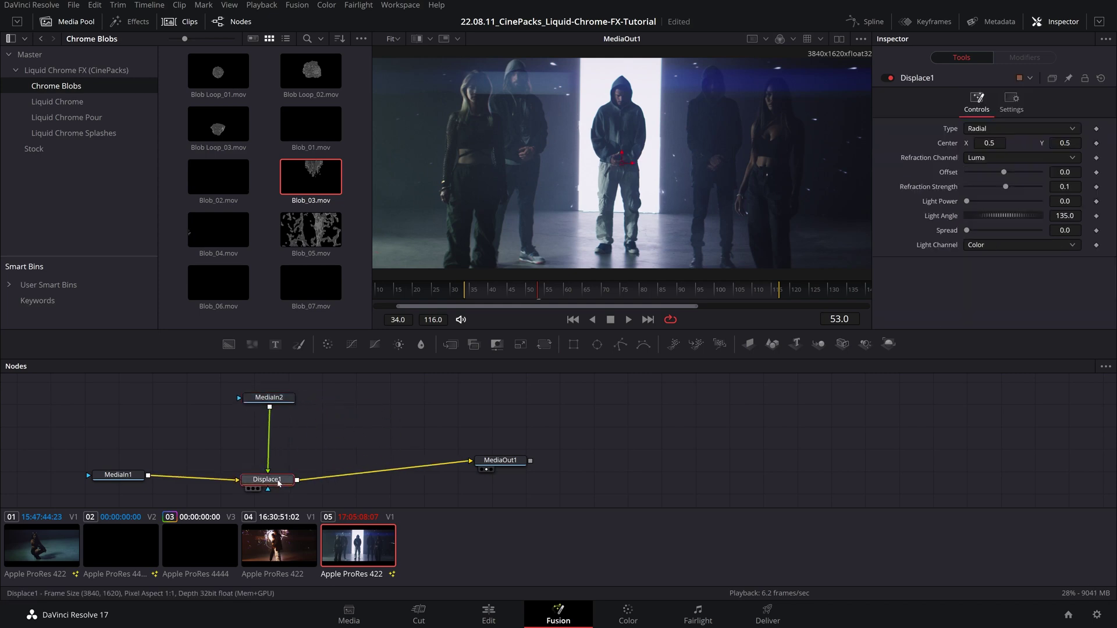
key("2")
left_click_drag(535, 294, 680, 293)
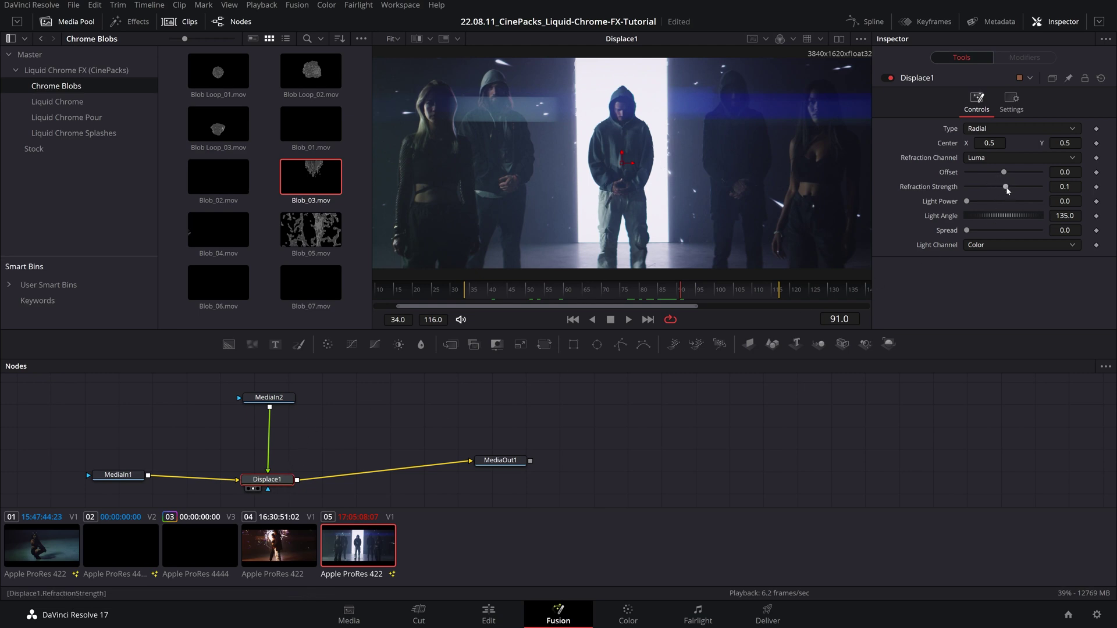
Step: Increase Displace1's refraction strength, trying 3.0 and settling on 2.16
left_click_drag(1006, 190, 1041, 181)
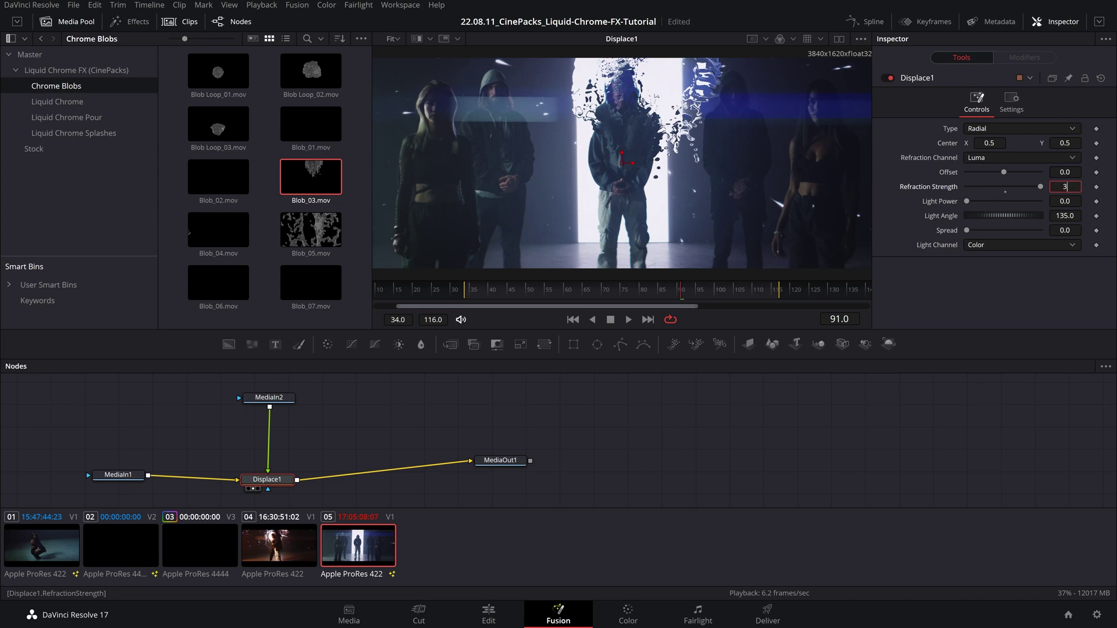
key("Tab")
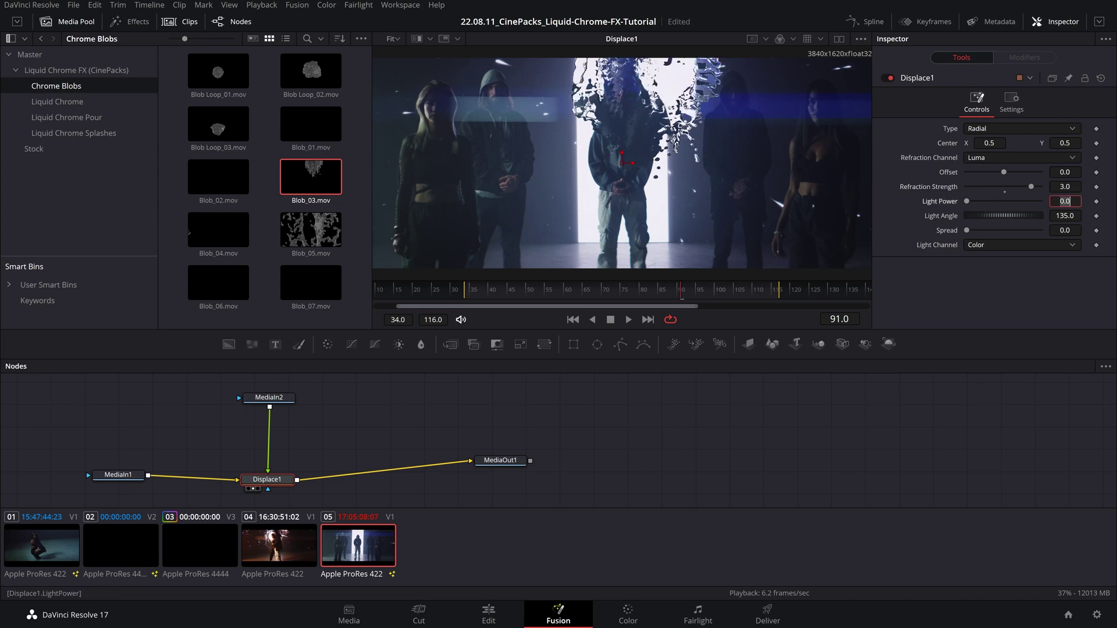
left_click_drag(1032, 189, 1026, 188)
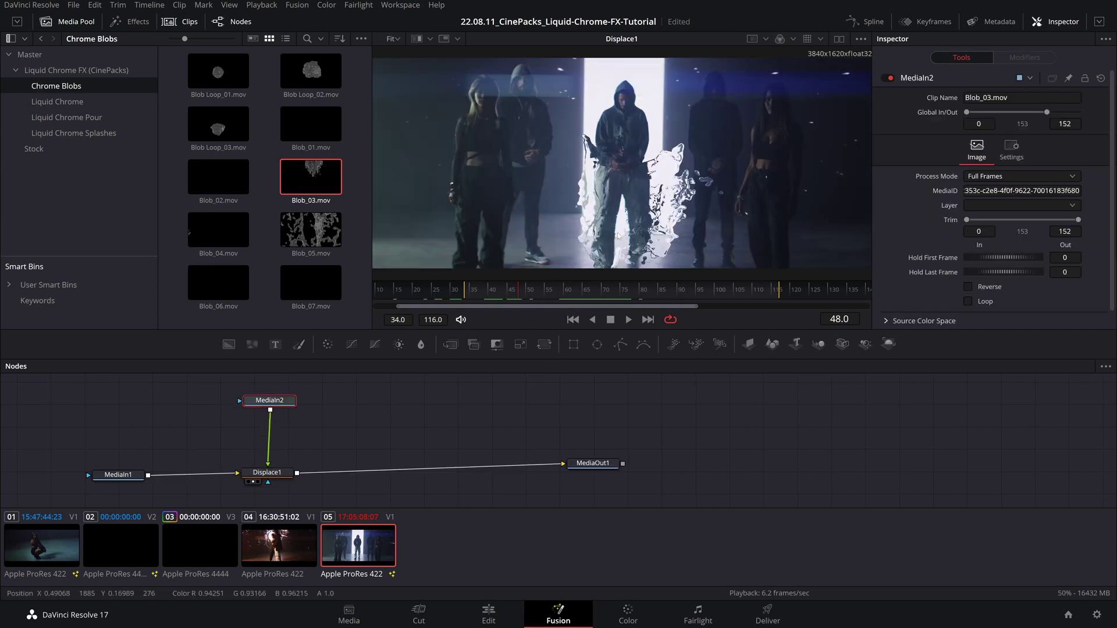
Step: Also connect MediaIn2 to Displace1's effect mask input and scrub through the frames to check the displacement
left_click_drag(535, 297, 547, 295)
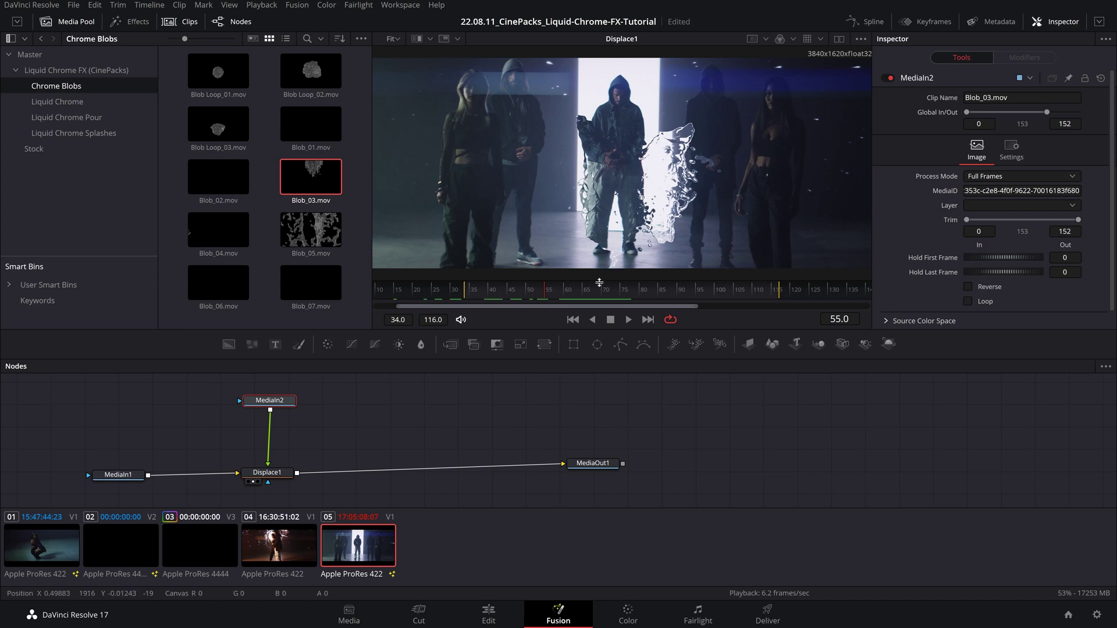
left_click_drag(273, 403, 270, 483)
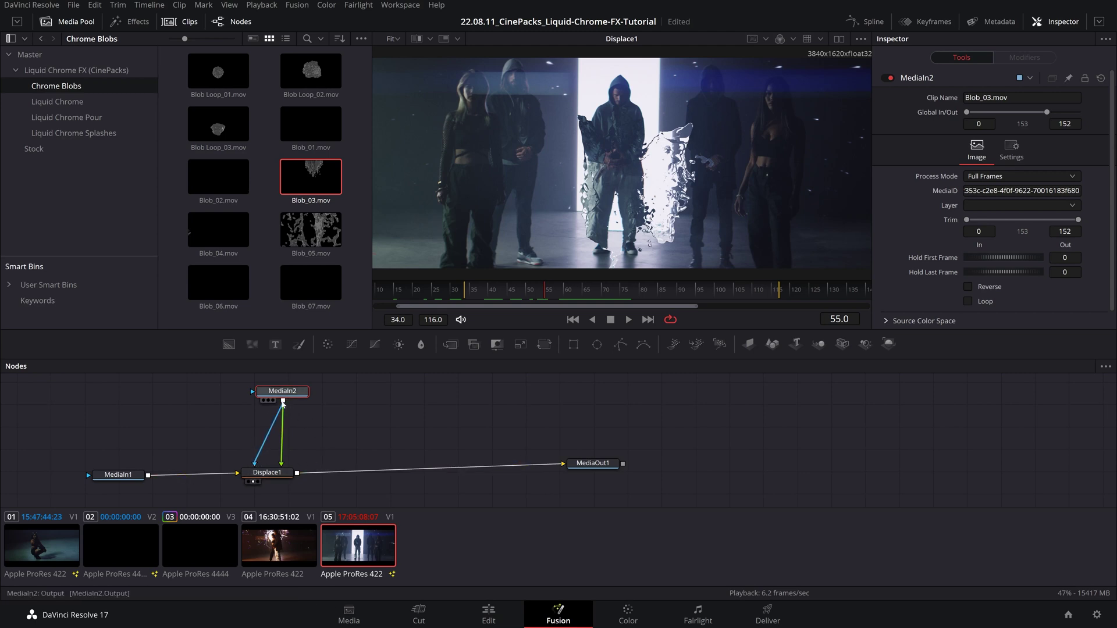
left_click_drag(285, 395, 294, 395)
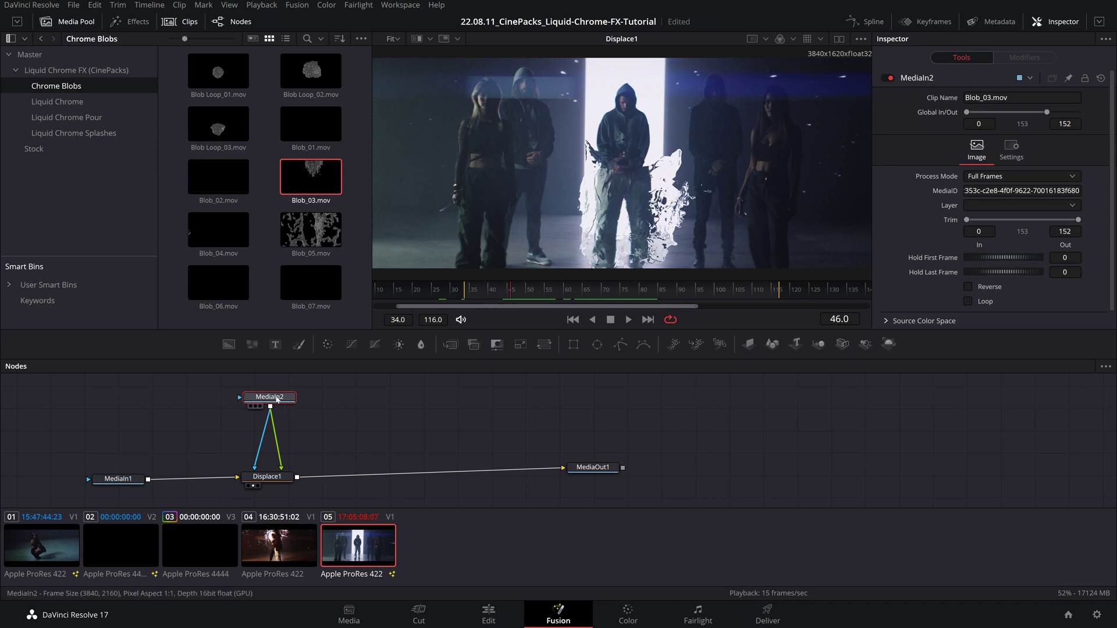
left_click_drag(278, 400, 274, 402)
left_click(530, 289)
left_click_drag(531, 291, 559, 292)
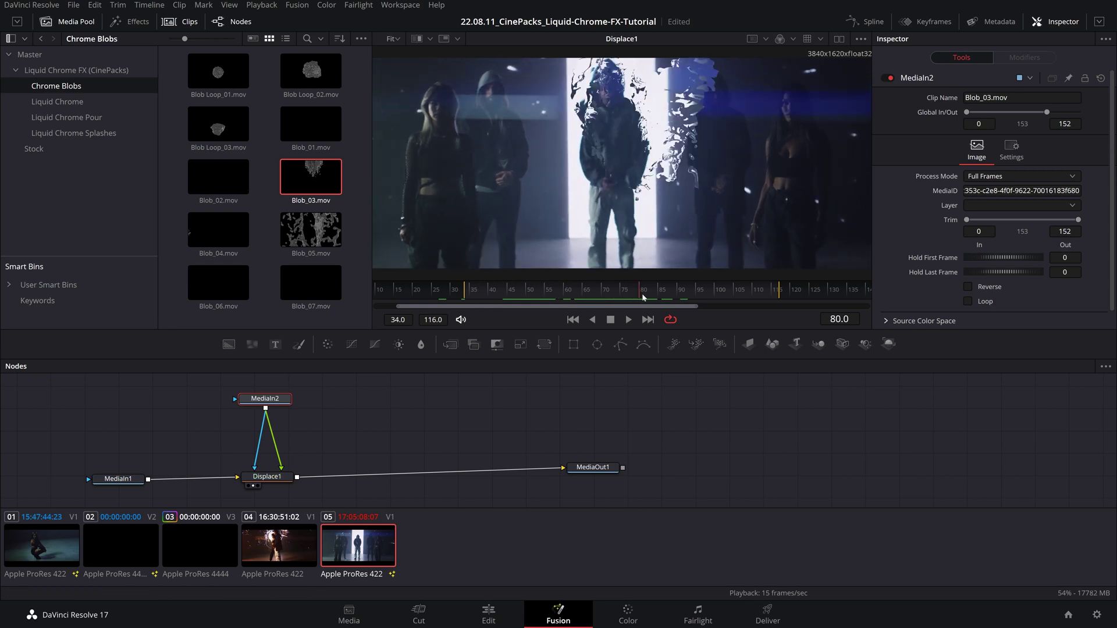
left_click_drag(642, 297, 561, 307)
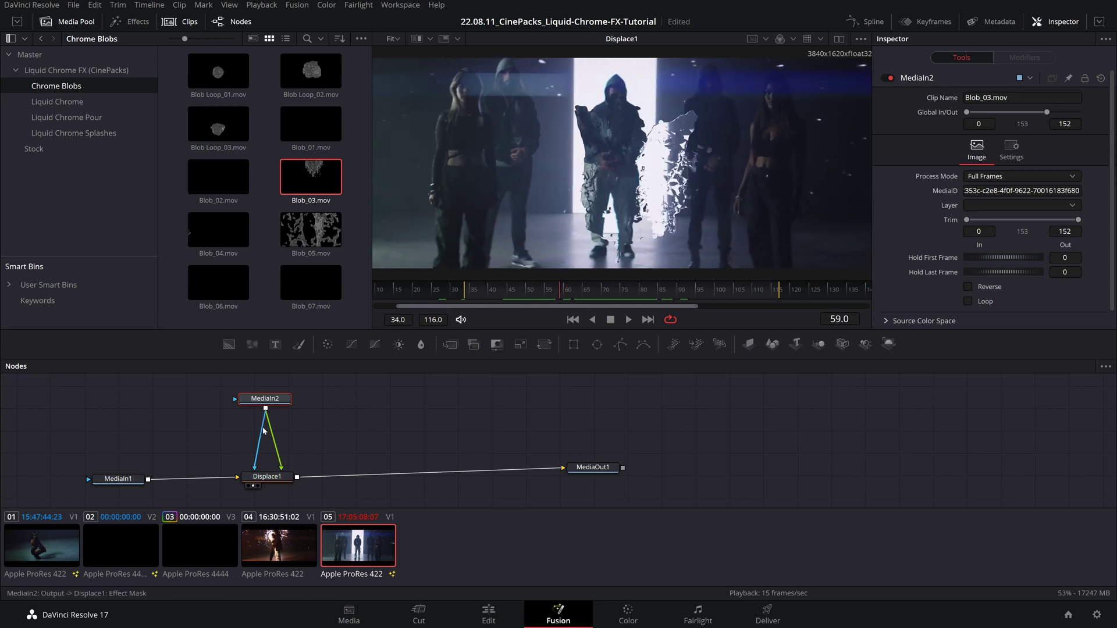
Step: Add a Transform node after MediaIn2 and move its center over the woman in the left of the shot, to X 0.170163, Y 0.243093
left_click_drag(269, 400, 269, 401)
key("shift+space")
type("trans")
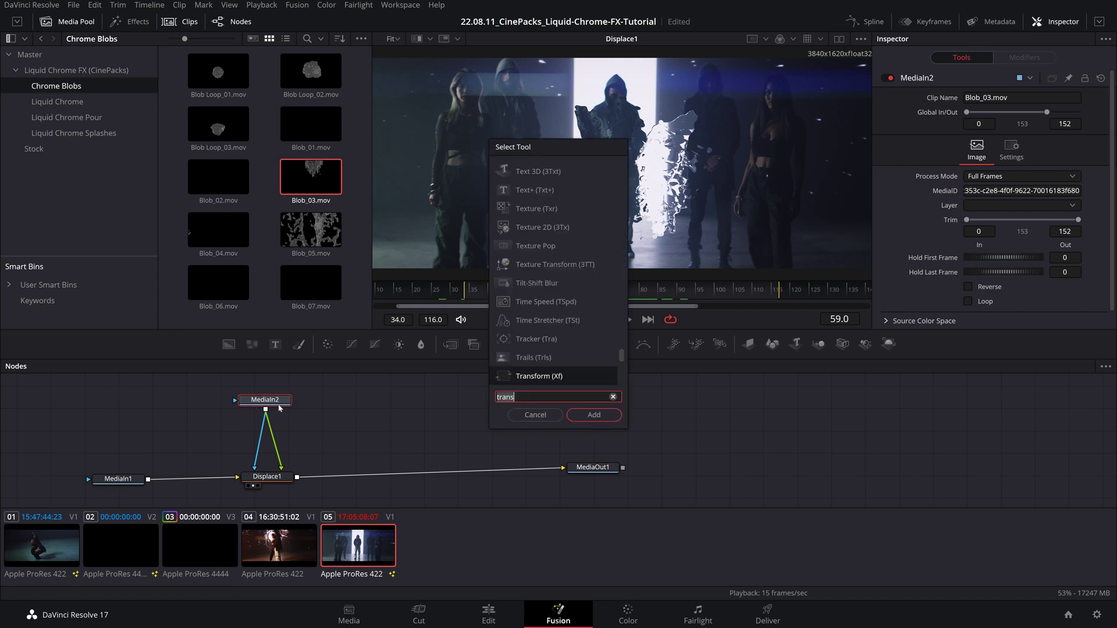
key("Return")
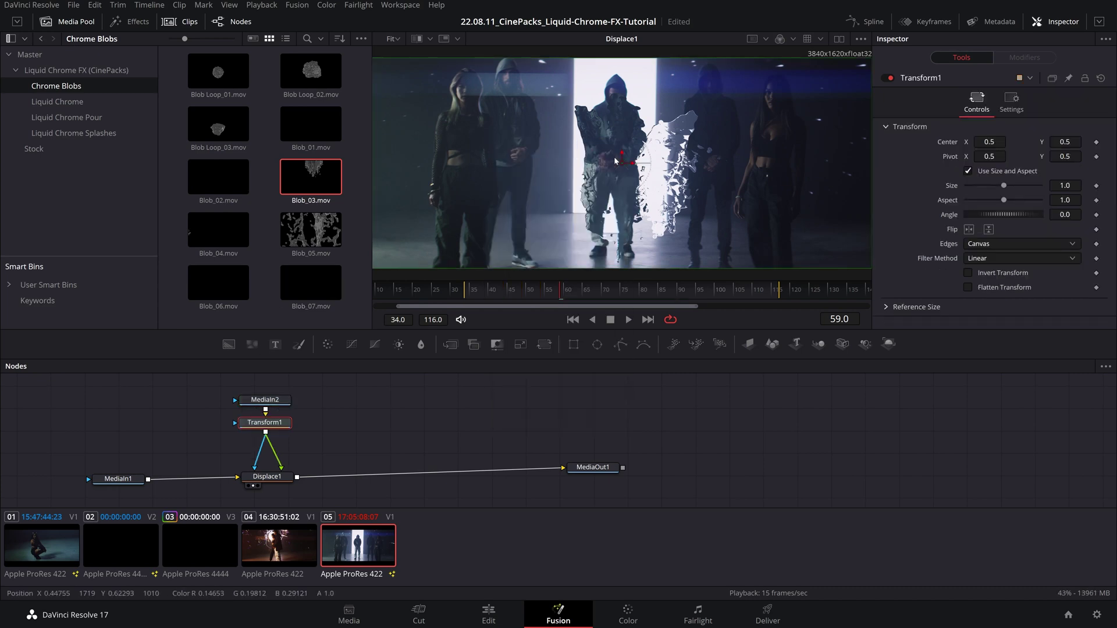
left_click_drag(622, 165, 475, 213)
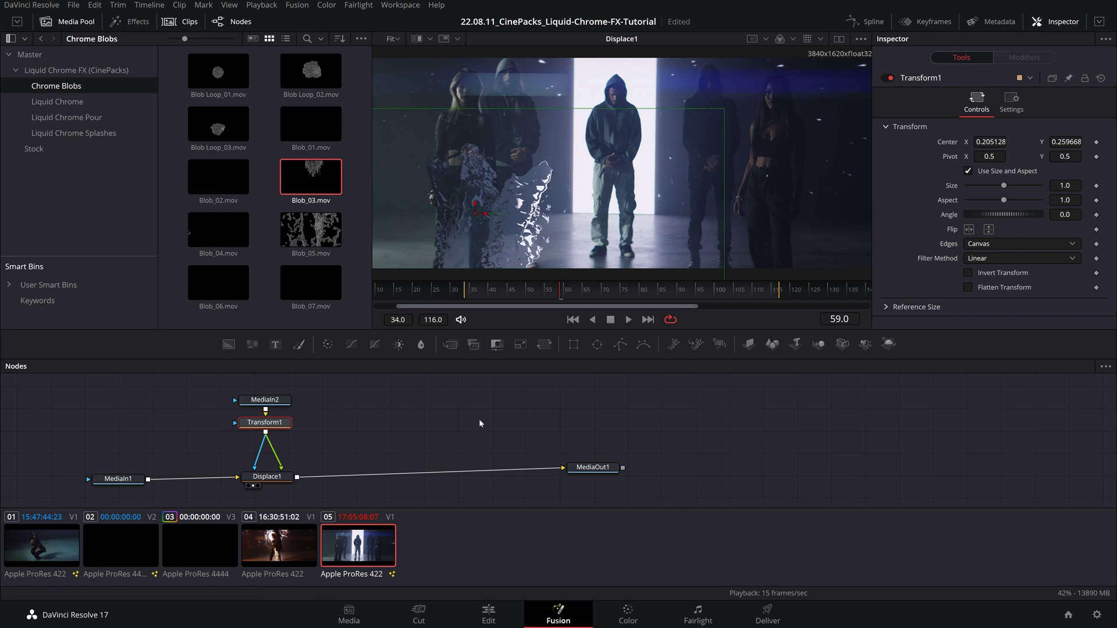
left_click_drag(476, 215, 470, 216)
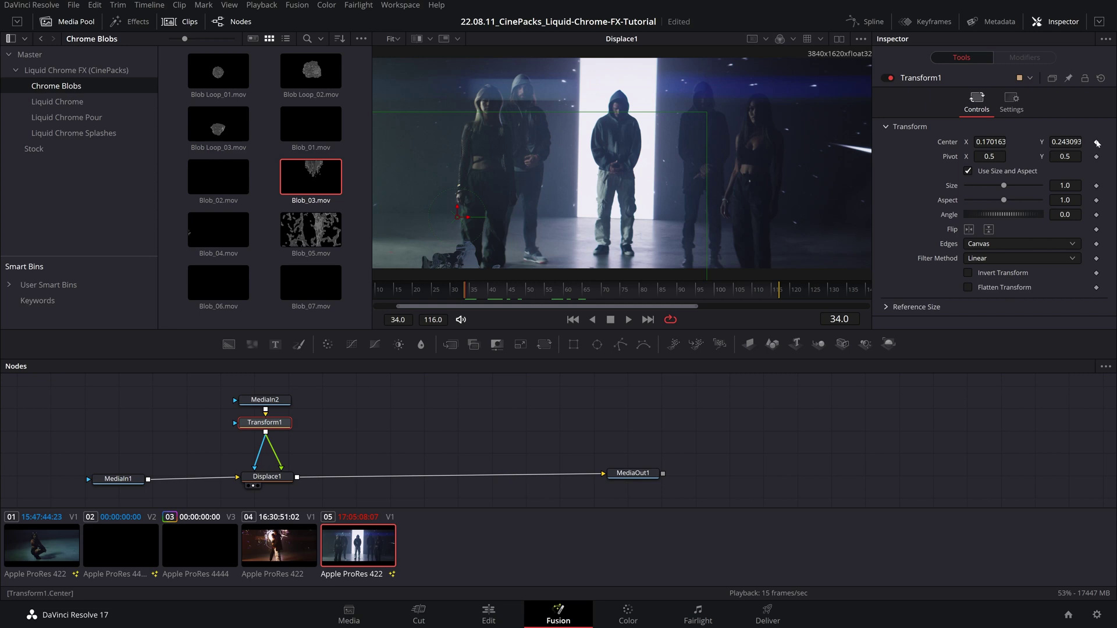
Step: Keyframe Transform1's center, size, aspect and angle at frame 34
left_click(1097, 142)
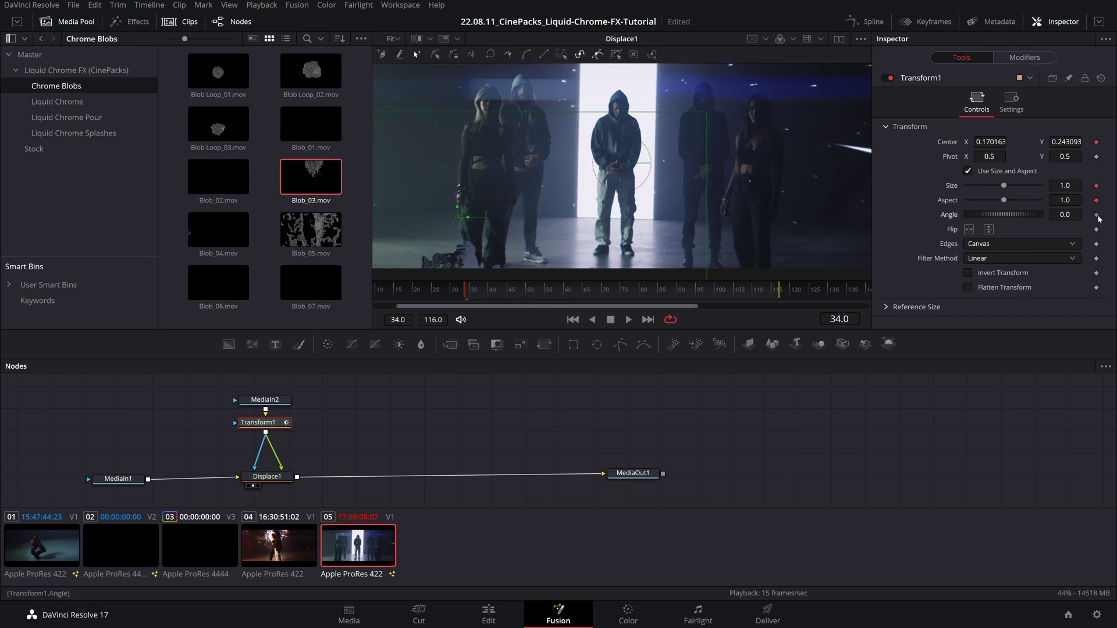
left_click(1097, 214)
Step: Keyframe Transform1 to follow the woman at frame 66 and at frame 116, ending with size 1.44 and center X 0.062937, Y 0.430939
left_click(587, 289)
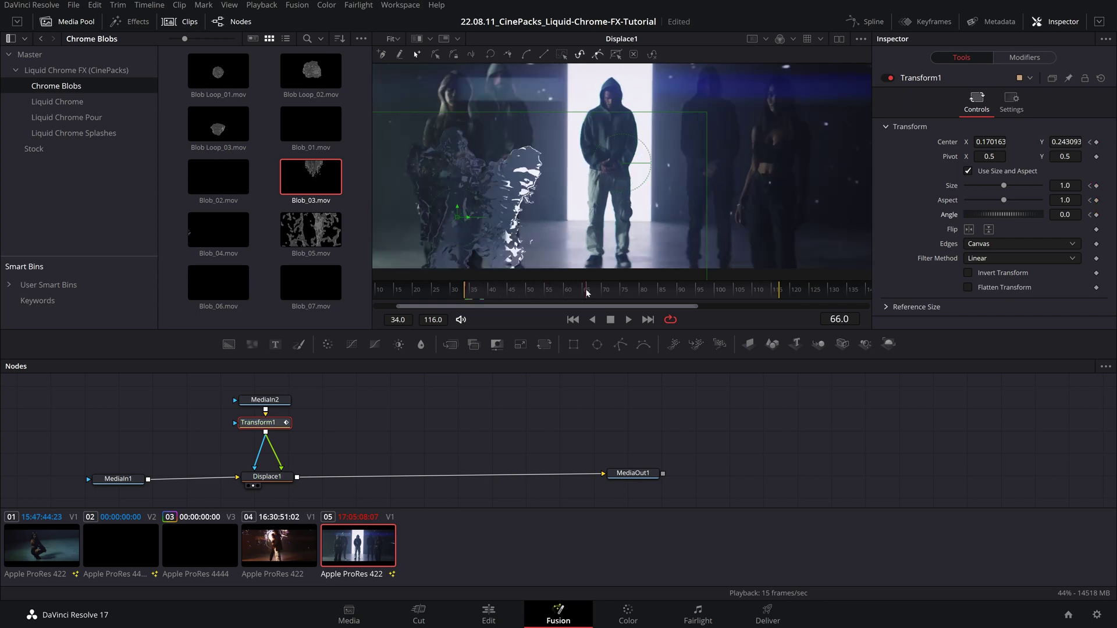
left_click_drag(459, 219, 435, 210)
left_click_drag(1006, 187, 1007, 188)
left_click_drag(644, 299, 778, 295)
left_click_drag(443, 217, 532, 195)
left_click_drag(1011, 189, 1013, 189)
left_click_drag(531, 196, 524, 199)
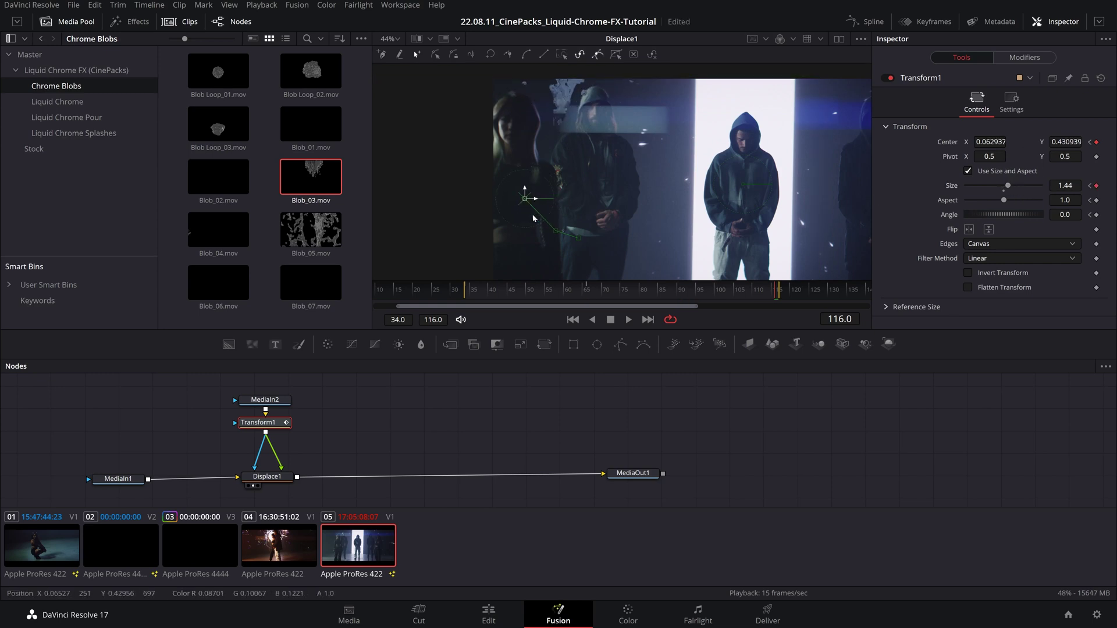
Step: Play back the blob's motion and correct Transform1's center at frame 82 to X 0.0793, Y 0.388566
left_click_drag(469, 294, 452, 296)
key("space")
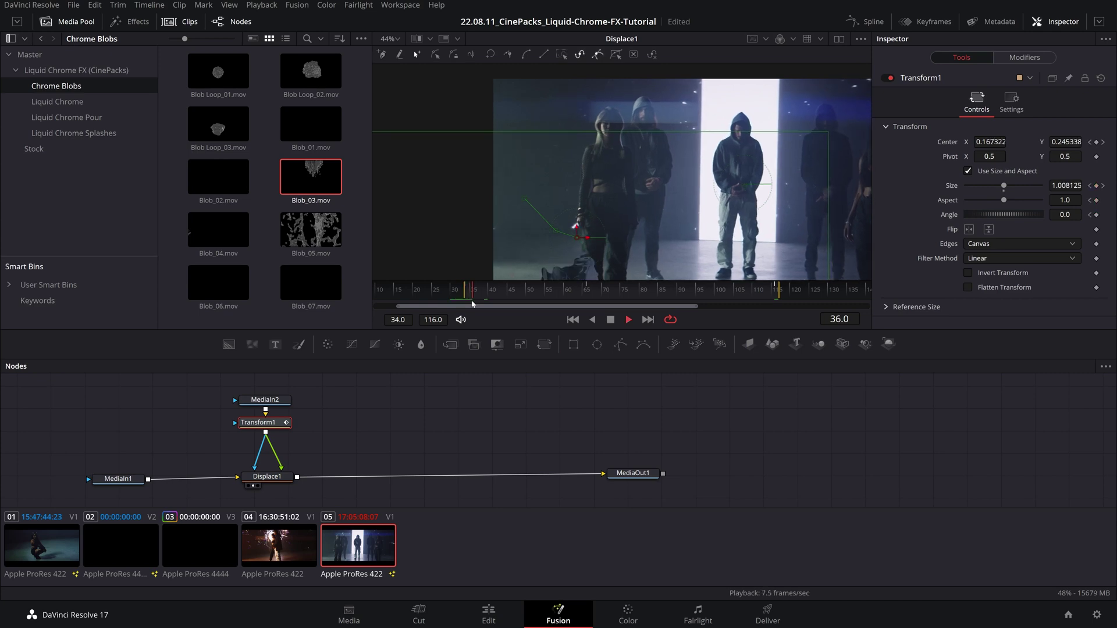
scroll(687, 251, "down", 1)
left_click_drag(687, 251, 600, 233)
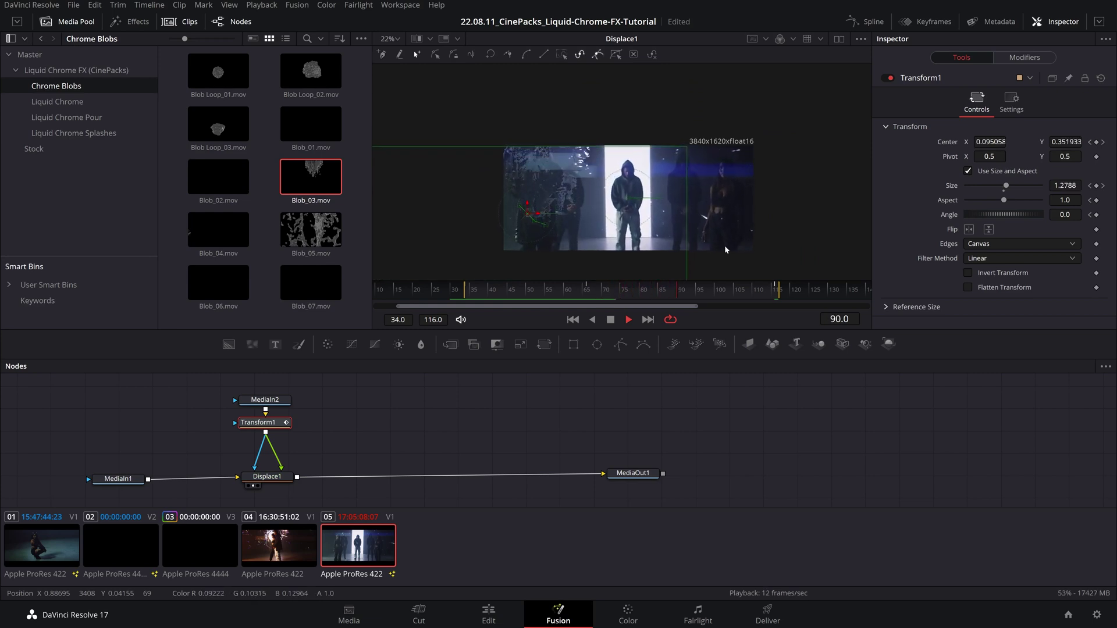
key("space")
left_click(642, 298)
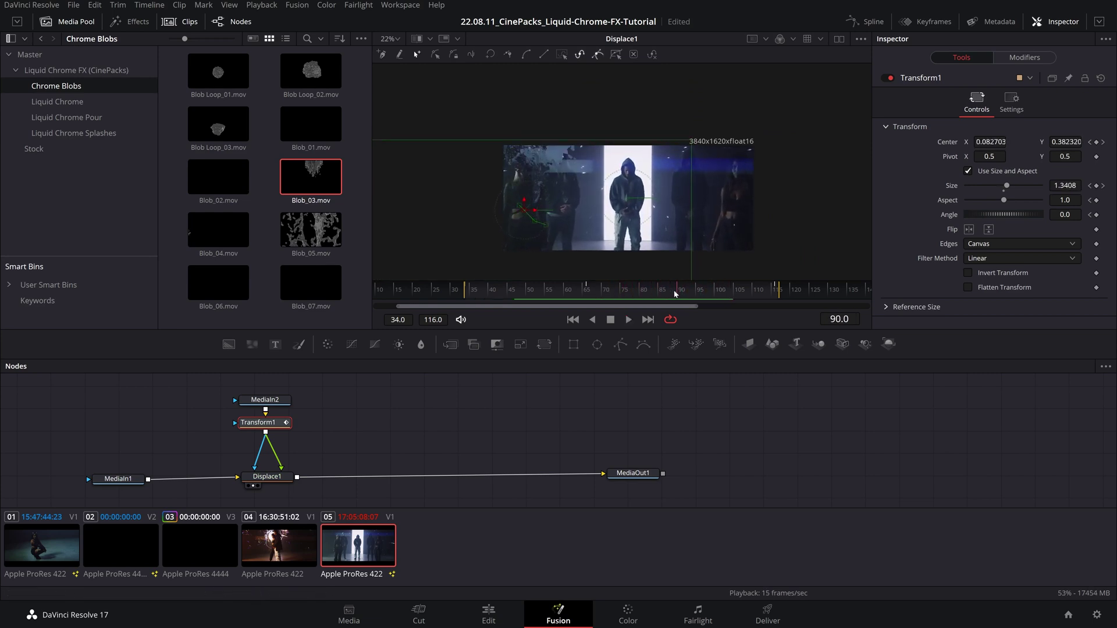
left_click_drag(643, 298, 648, 298)
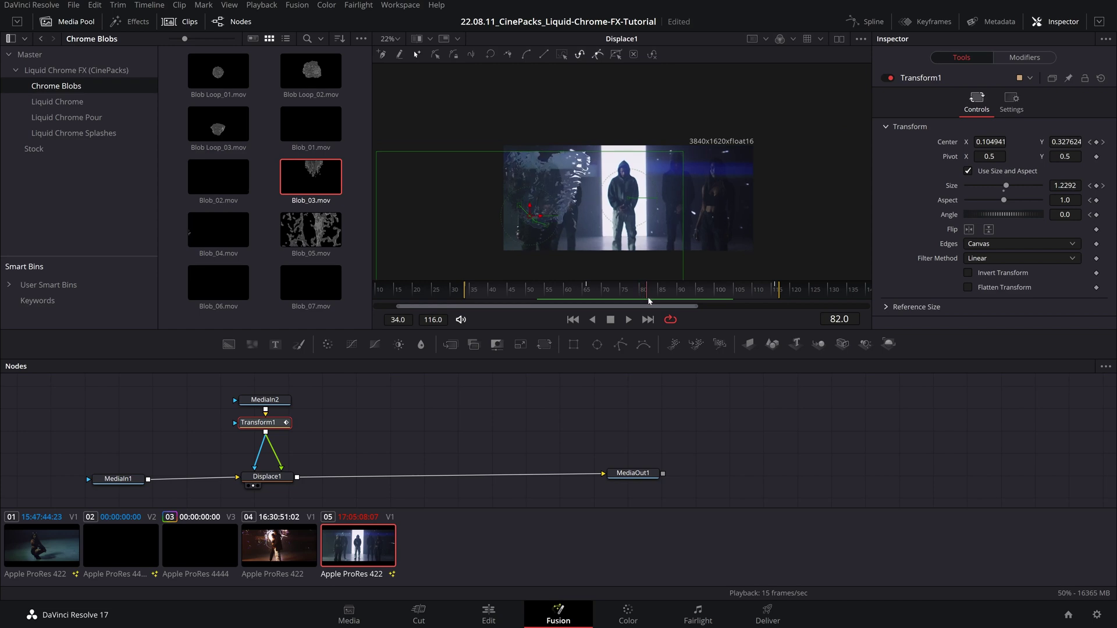
left_click_drag(531, 218, 525, 212)
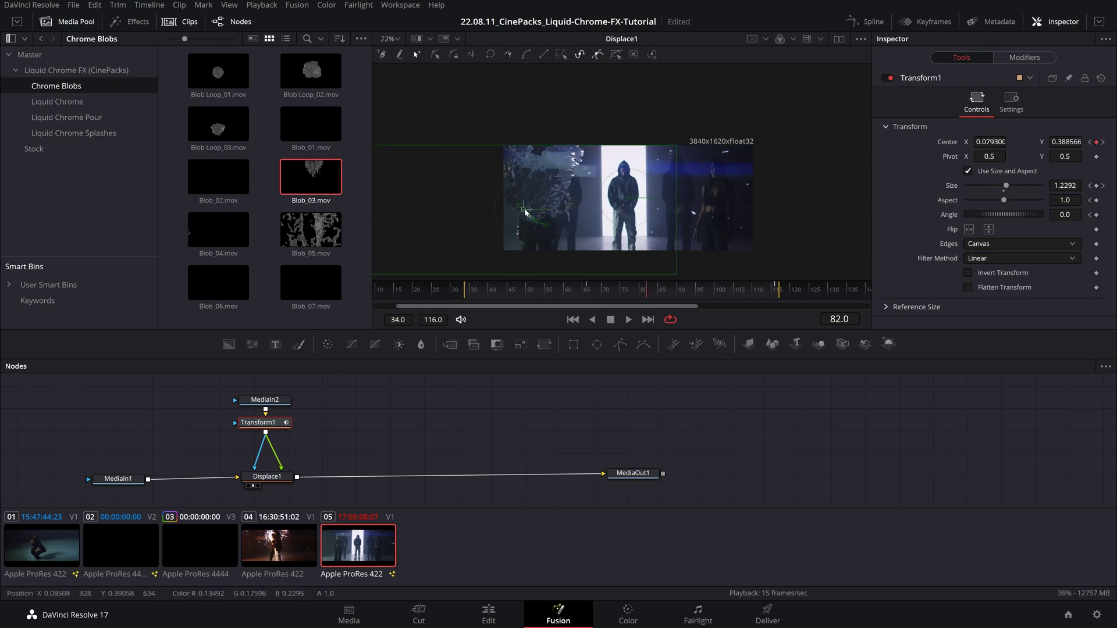
left_click_drag(647, 289, 626, 289)
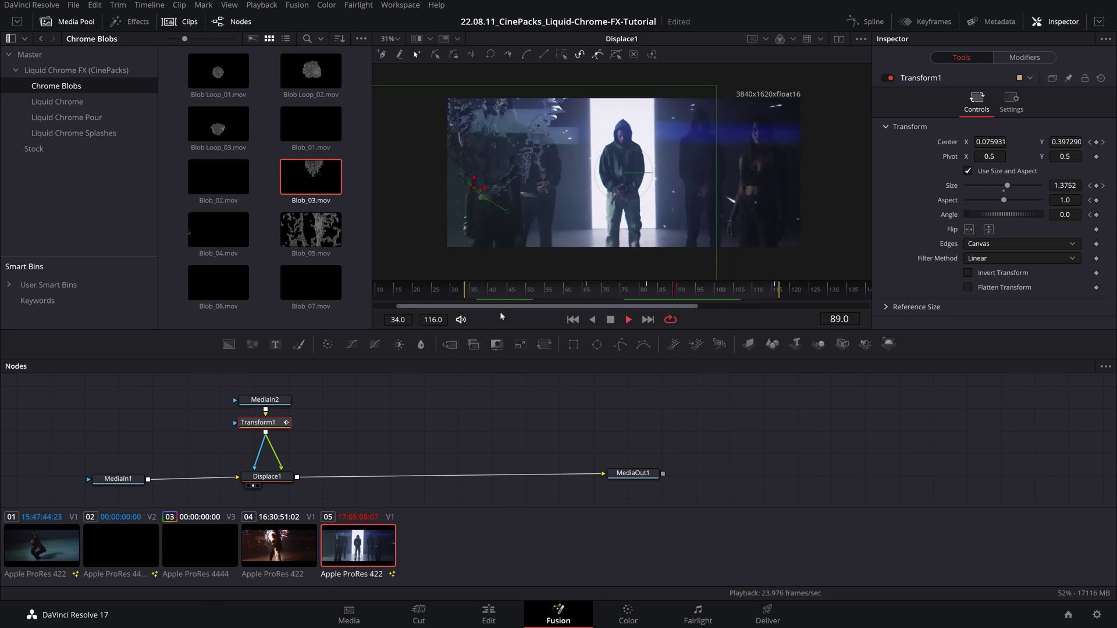
Step: Duplicate the MediaIn2, Transform1 and Displace1 nodes and insert the copied group between Displace1 and MediaOut1
left_click_drag(204, 381, 322, 480)
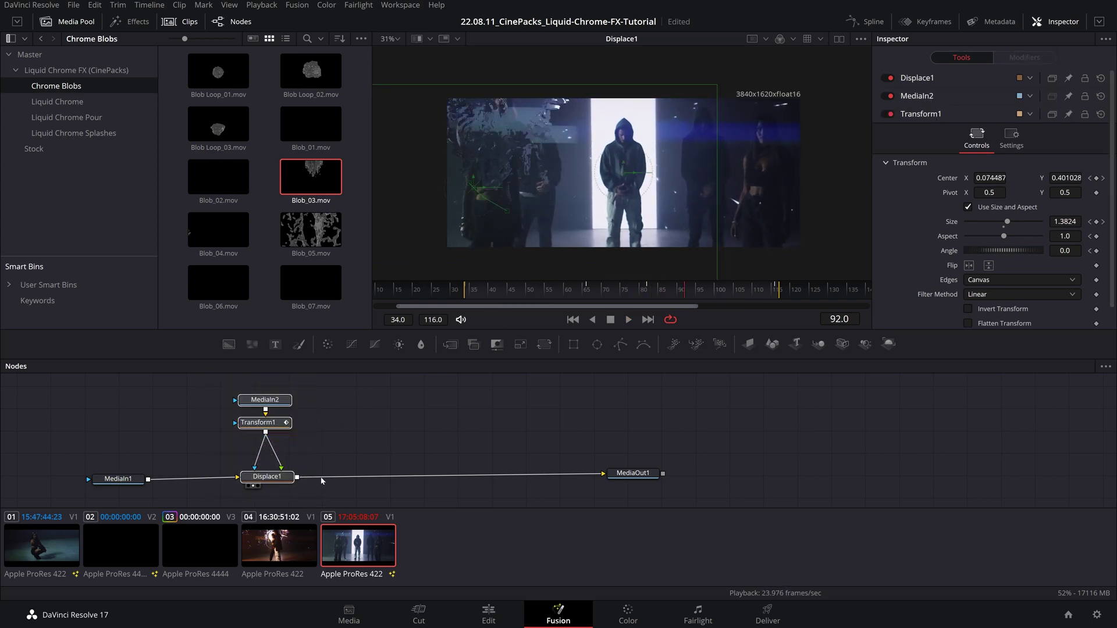
left_click(288, 503)
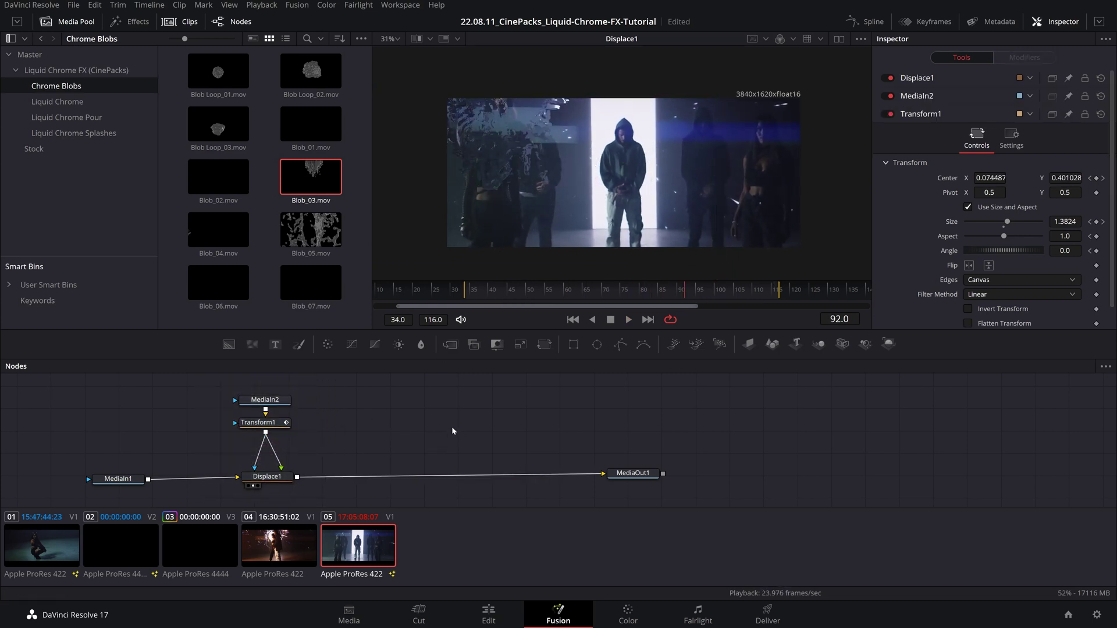
key("ctrl+v")
left_click_drag(394, 407, 403, 386)
left_click(373, 442)
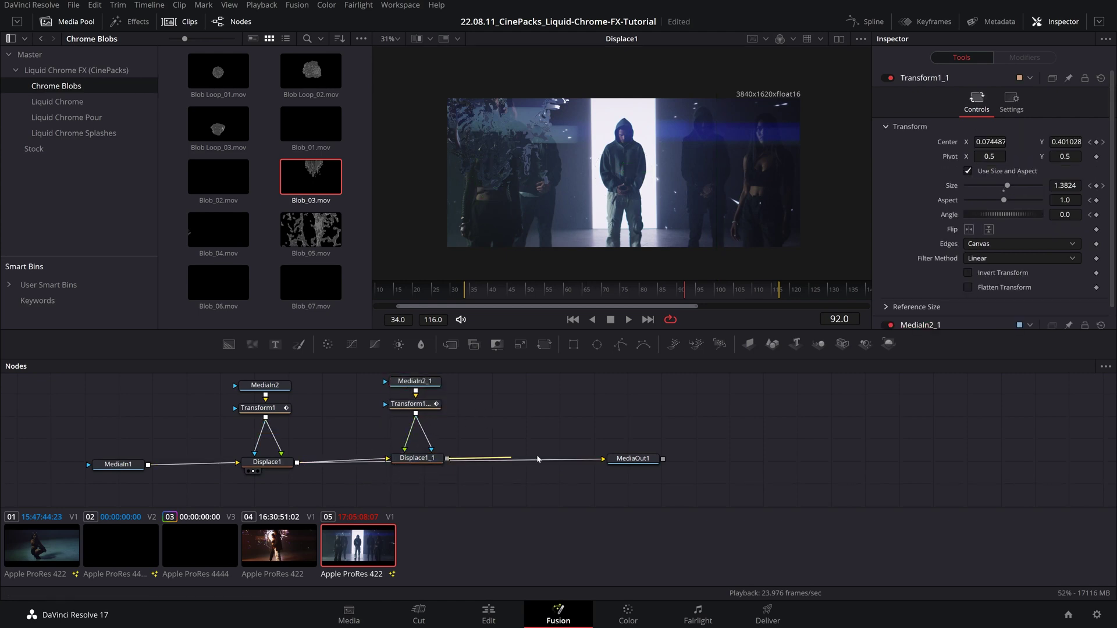
left_click_drag(515, 410, 525, 460)
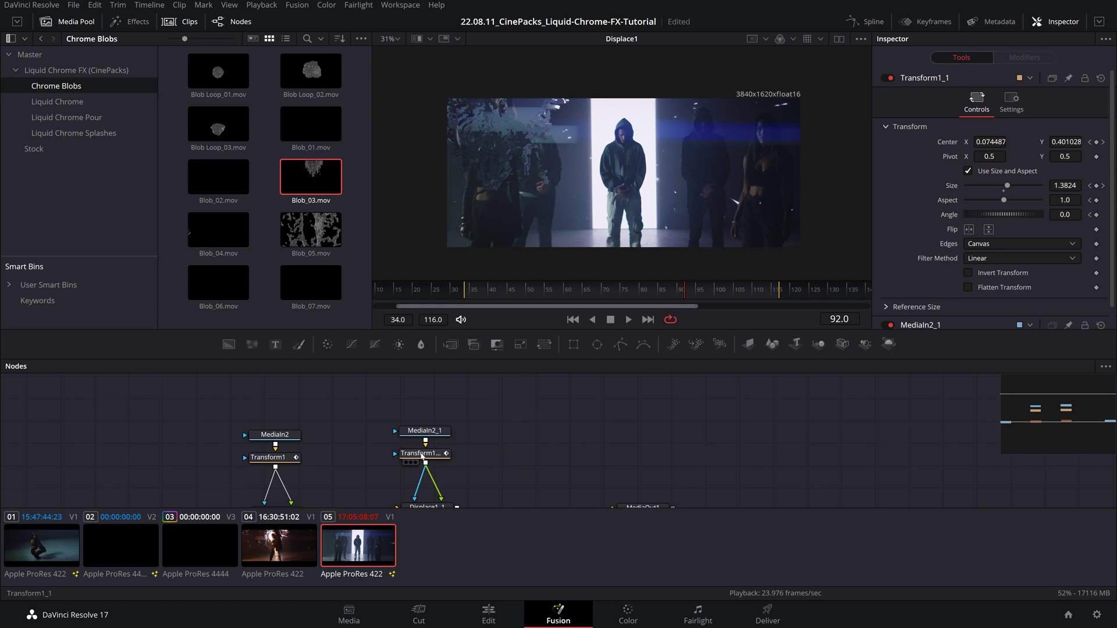
Step: Reposition Transform1_1 so the second displacement covers the people in the right of the shot, and show Displace1_1 in the viewer
left_click(423, 455)
left_click_drag(435, 160, 531, 225)
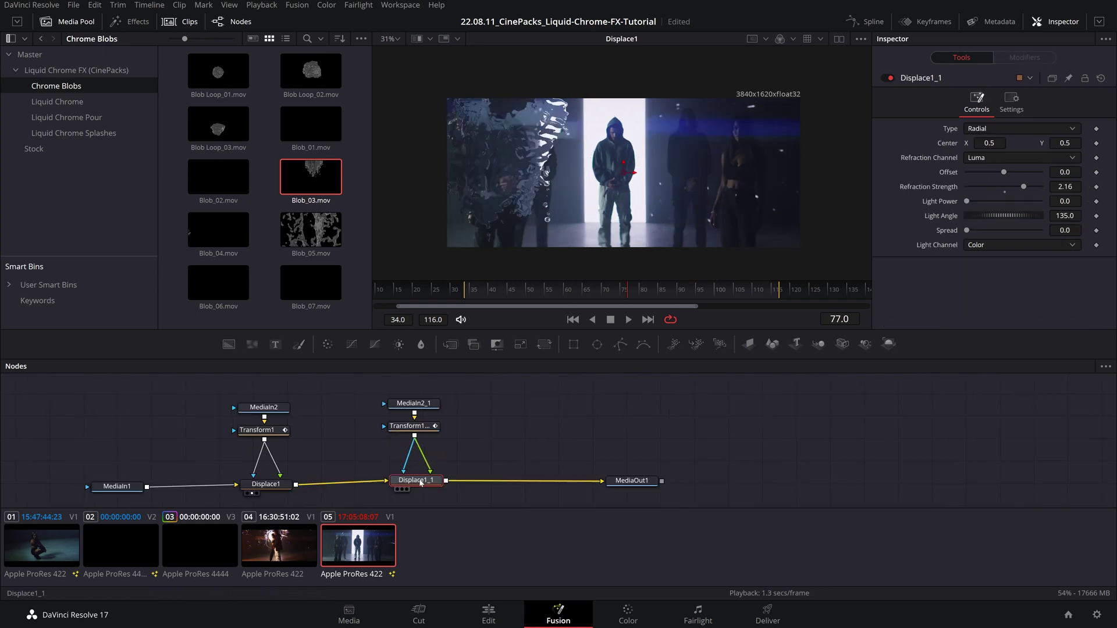
key("1")
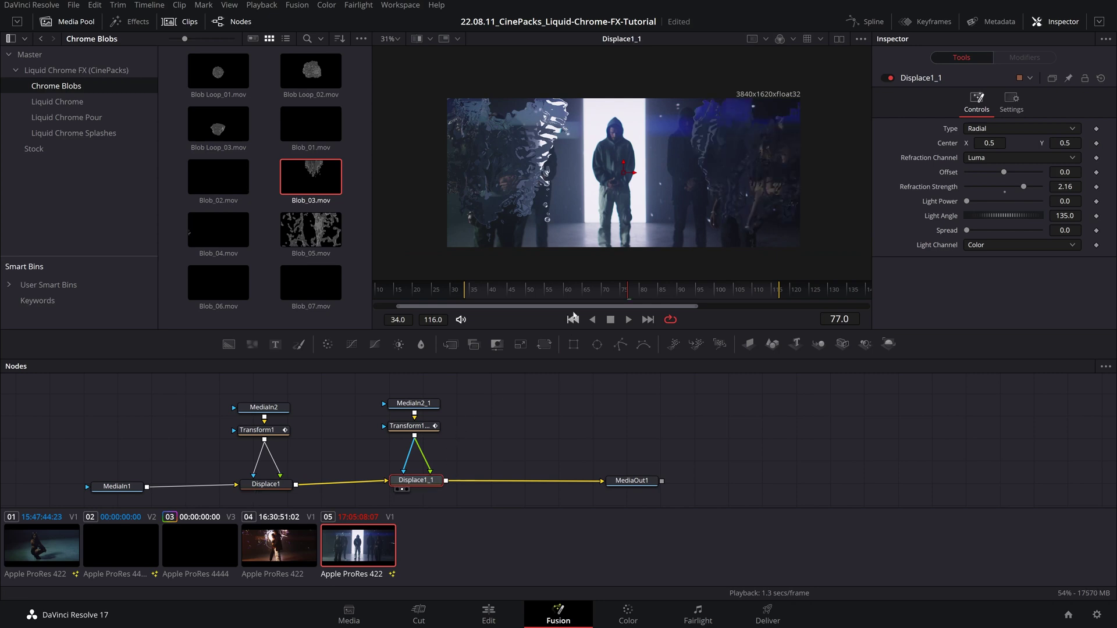
Step: Scrub through and play back the shot around frame 65 to check both displacements on the side figures
left_click_drag(541, 294, 589, 284)
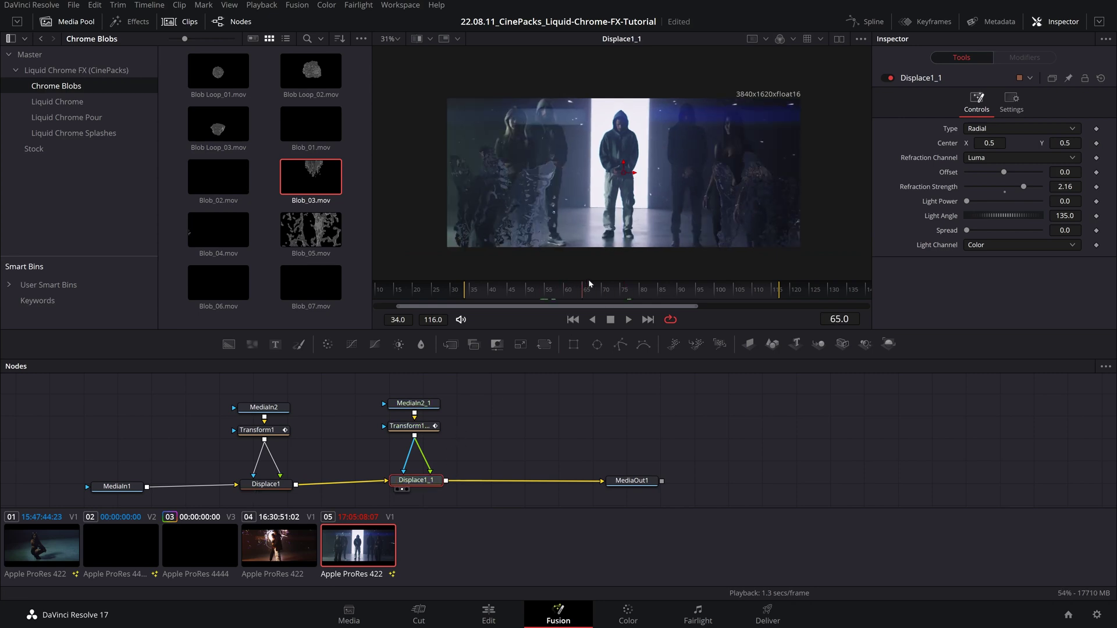
key("space")
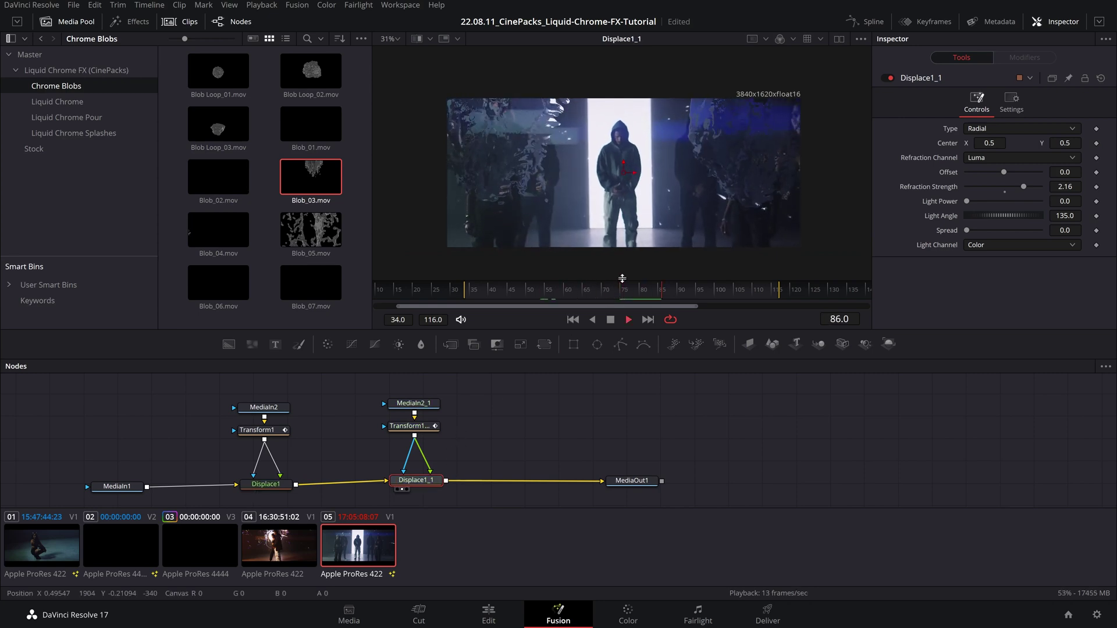
key("space")
left_click_drag(567, 297, 585, 298)
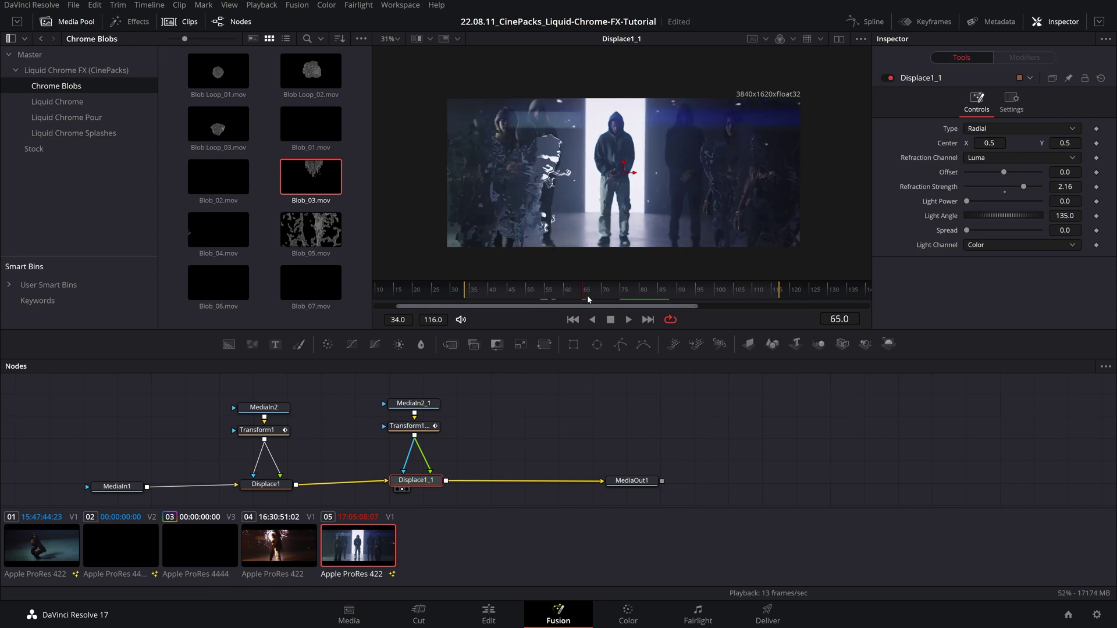
Step: Flip Transform1_1 horizontally to mirror the second blob, and play back the result from frame 55
left_click_drag(474, 400, 466, 379)
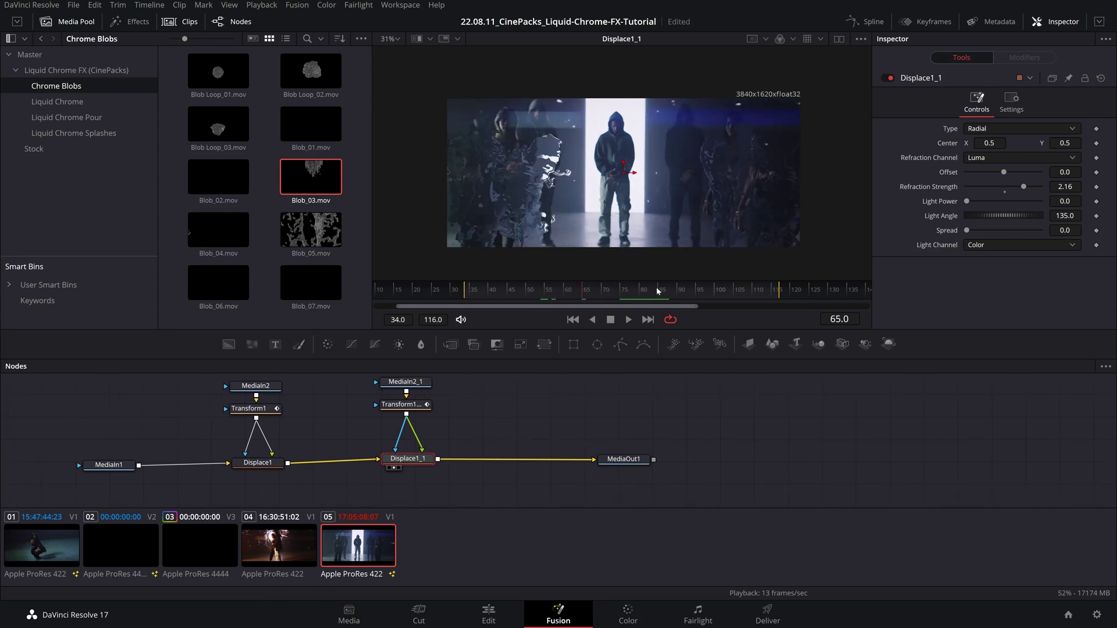
left_click(408, 407)
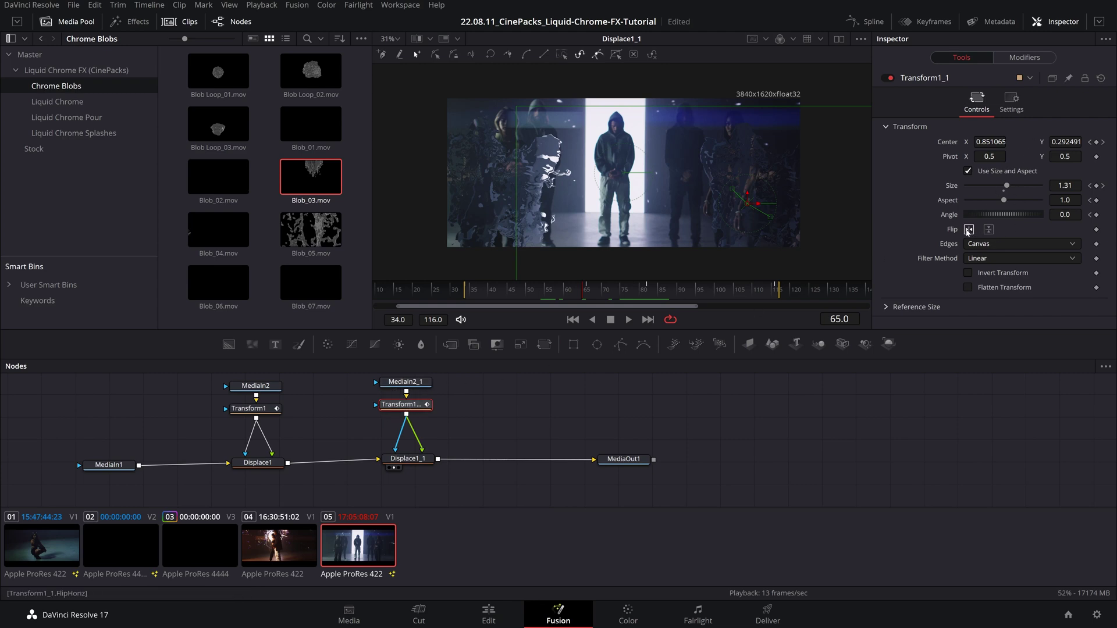
left_click(968, 230)
left_click(531, 293)
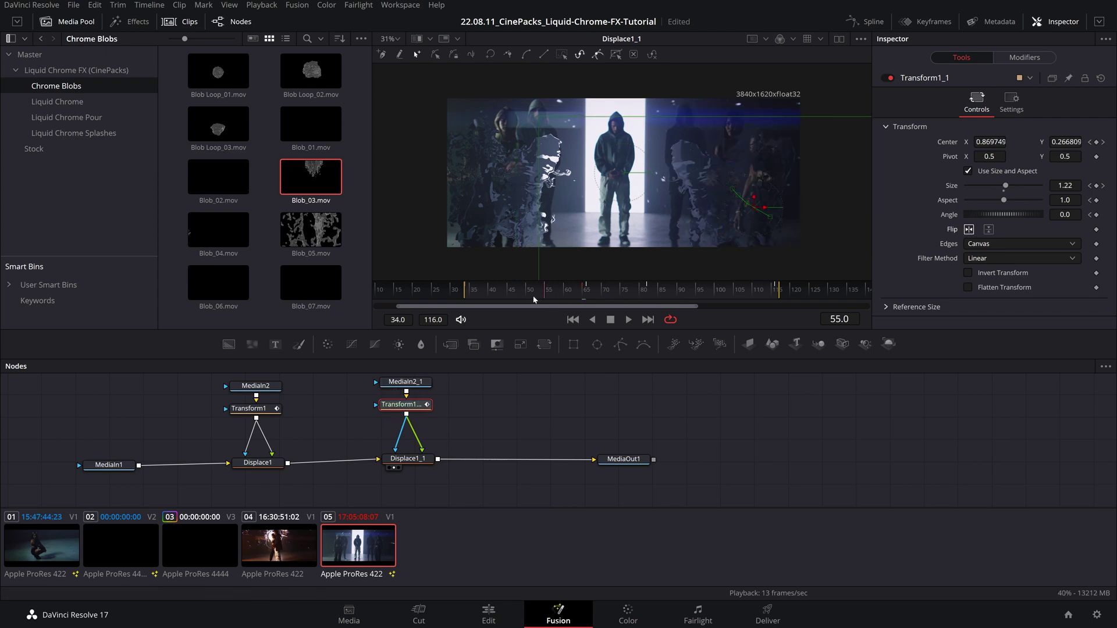
key("space")
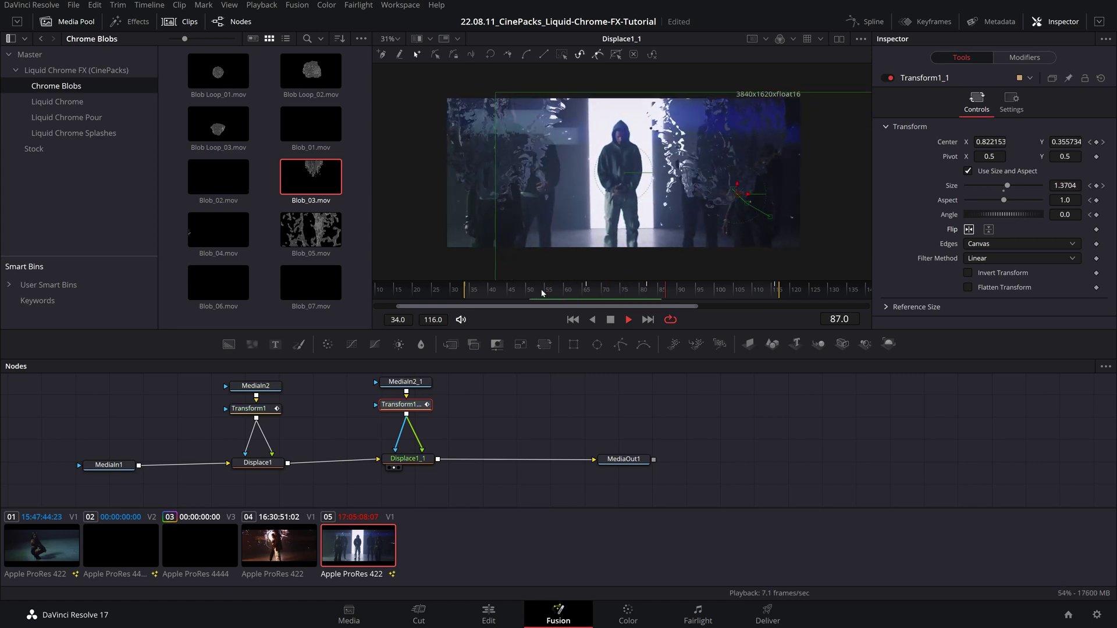
Step: Return to the edit timeline and play it back from the beginning to review the composited chrome shots
left_click(487, 613)
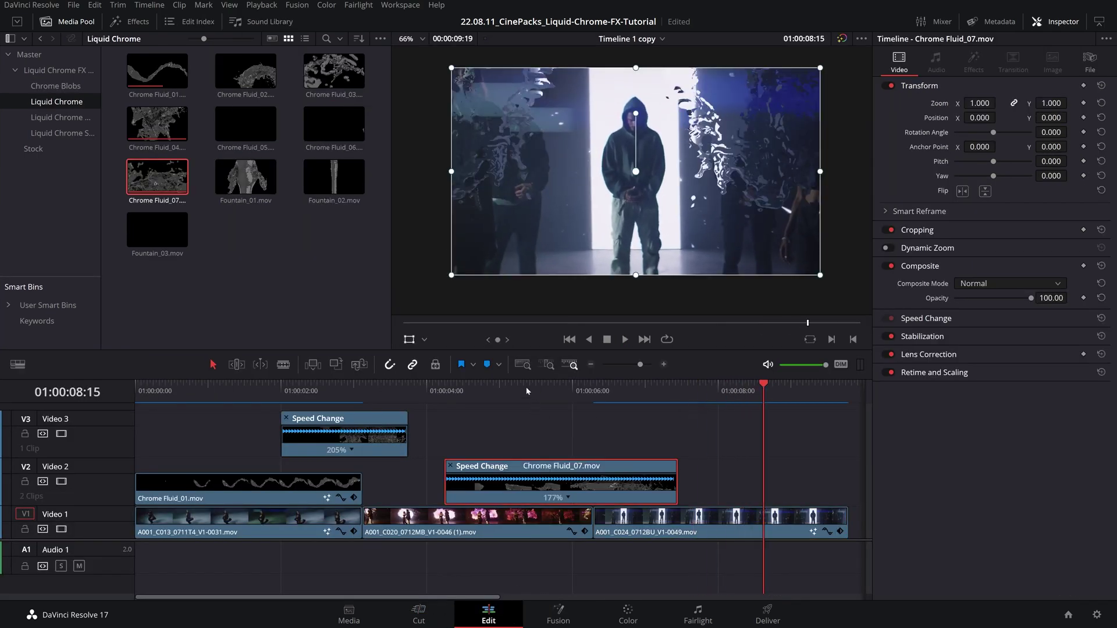
left_click(526, 391)
key("space")
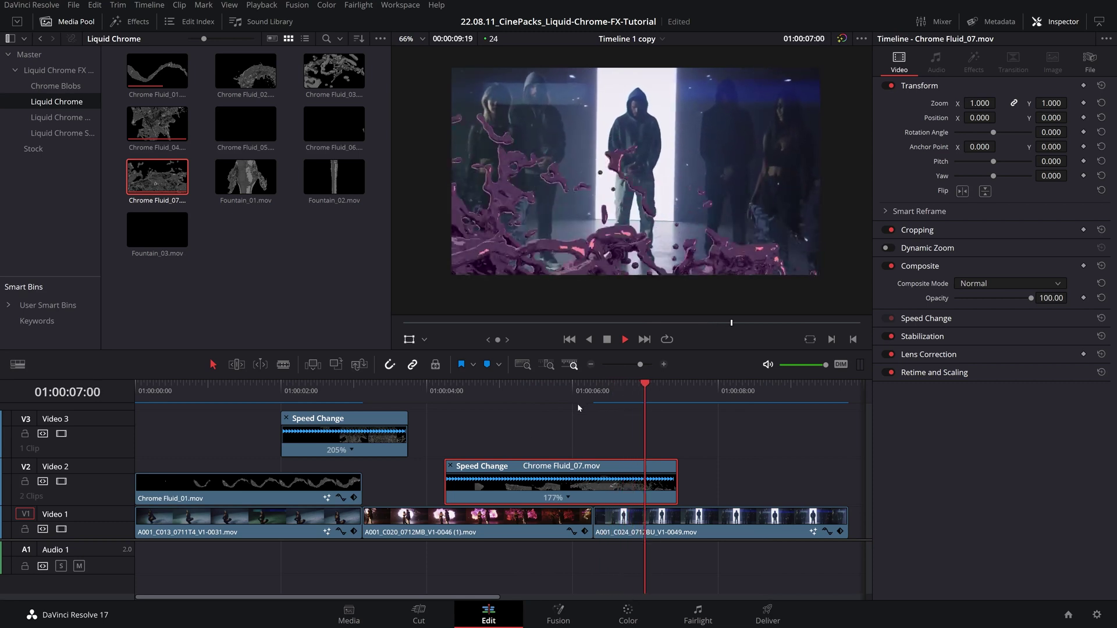
left_click_drag(396, 396, 128, 403)
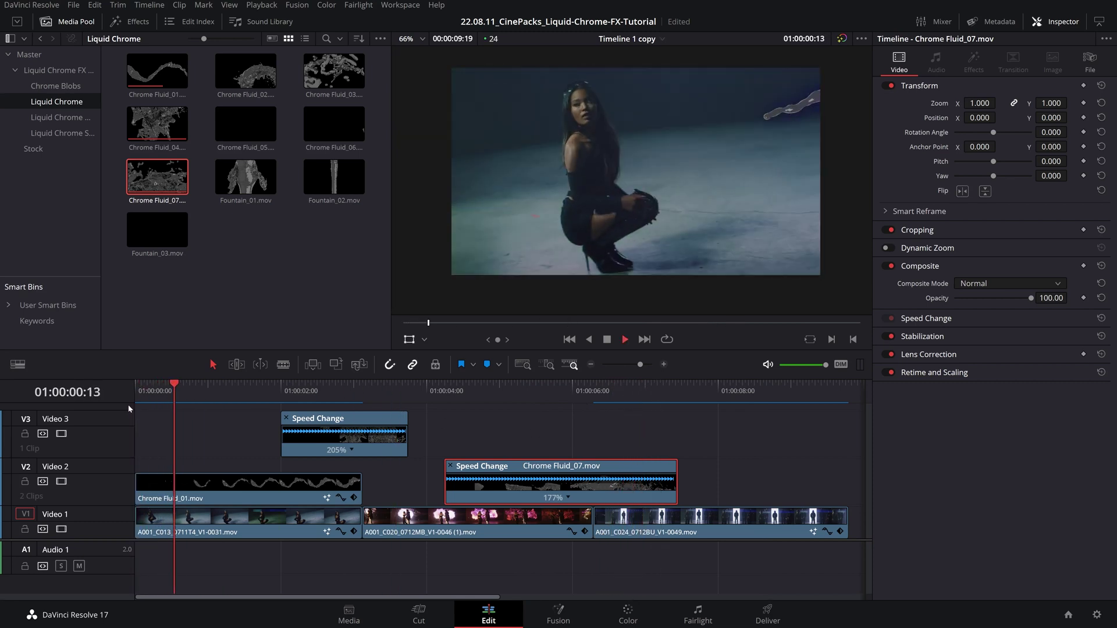